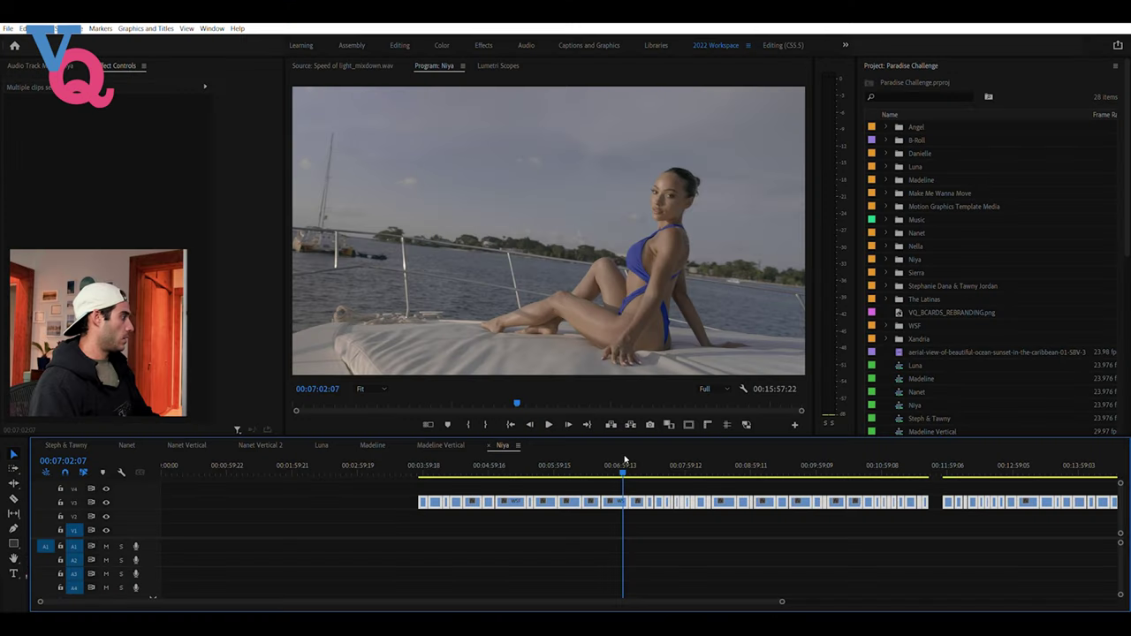
# Review the V3 boat footage, deselect all, and drag a few V3 clips to V1's start
pyautogui.moveTo(622, 460)
pyautogui.mouseDown()
pyautogui.moveTo(506, 455)
pyautogui.moveTo(607, 461)
pyautogui.mouseUp()
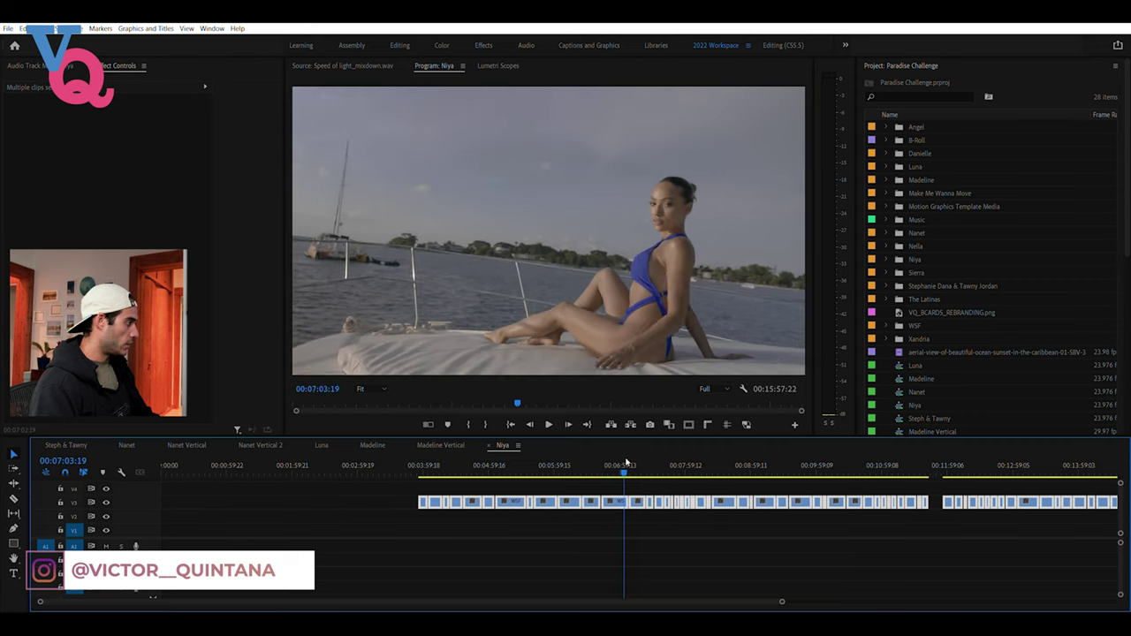
pyautogui.moveTo(629, 461); pyautogui.dragTo(643, 462)
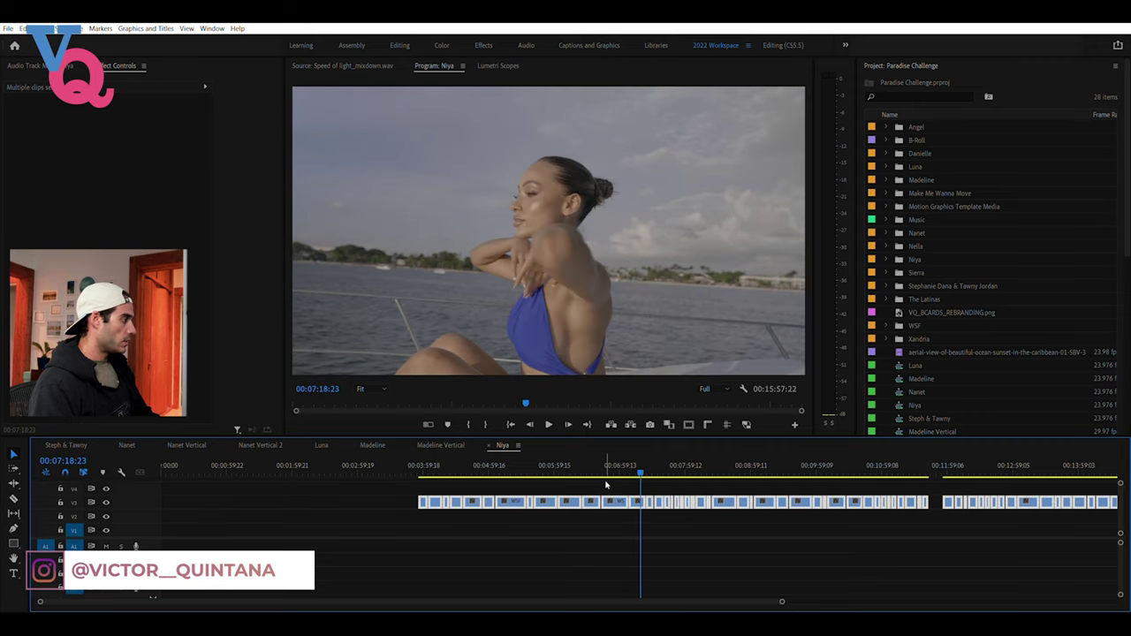
pyautogui.click(599, 481)
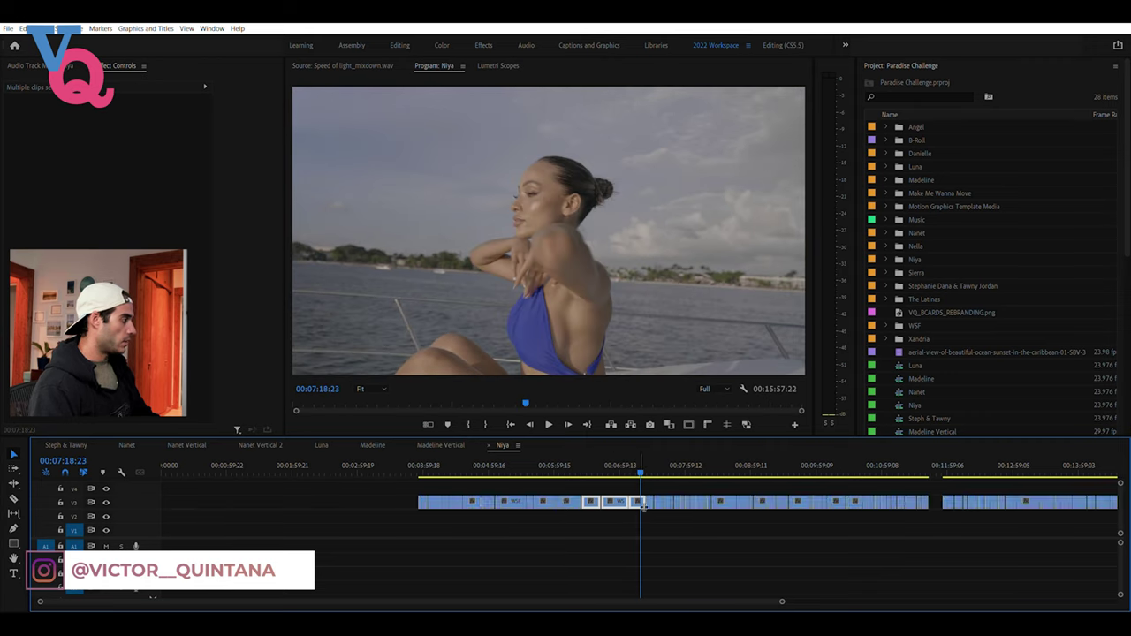
pyautogui.moveTo(616, 496); pyautogui.dragTo(212, 522)
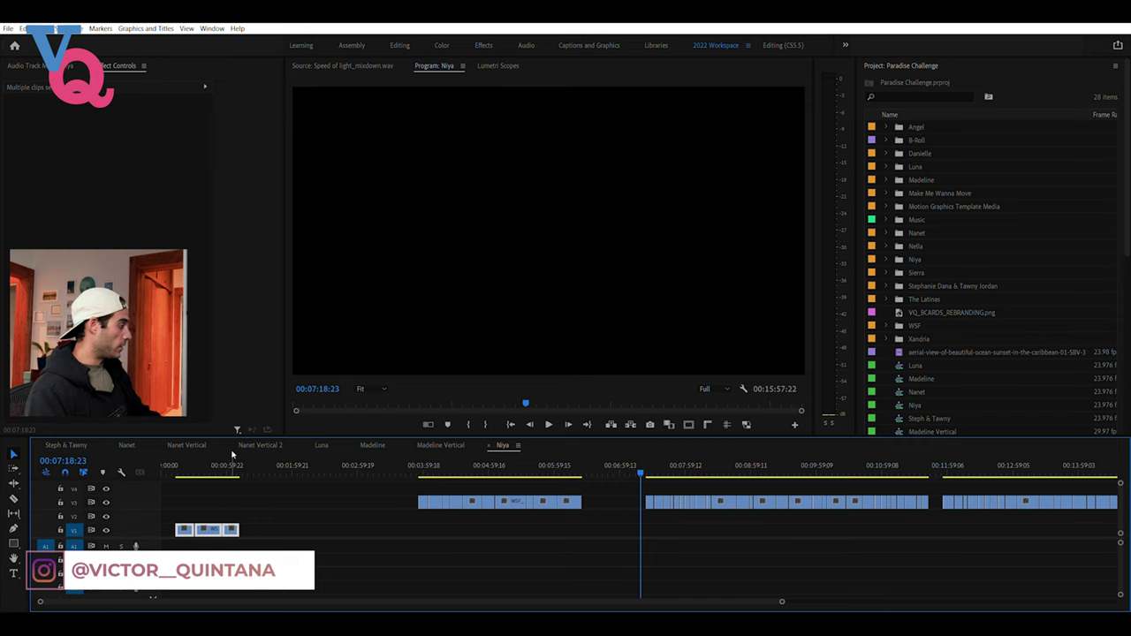
# Scrub through the moved opening clips, then view the frame near 00:12:06
pyautogui.moveTo(214, 465)
pyautogui.mouseDown()
pyautogui.moveTo(185, 466)
pyautogui.moveTo(197, 466)
pyautogui.mouseUp()
pyautogui.moveTo(198, 464); pyautogui.dragTo(236, 469)
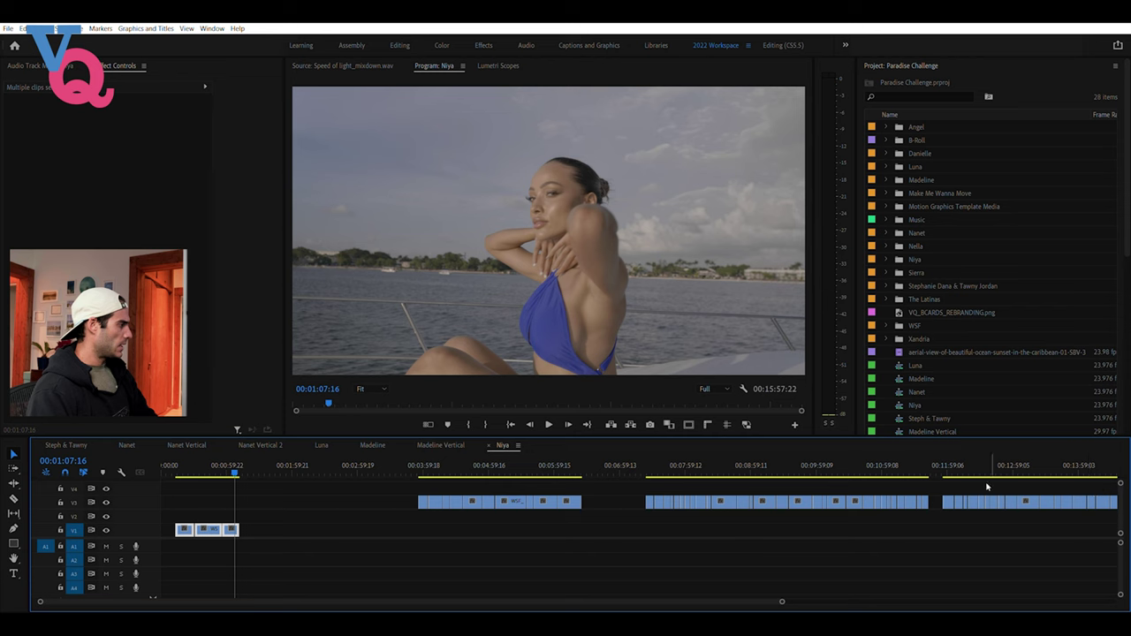
pyautogui.moveTo(958, 469); pyautogui.dragTo(1008, 470)
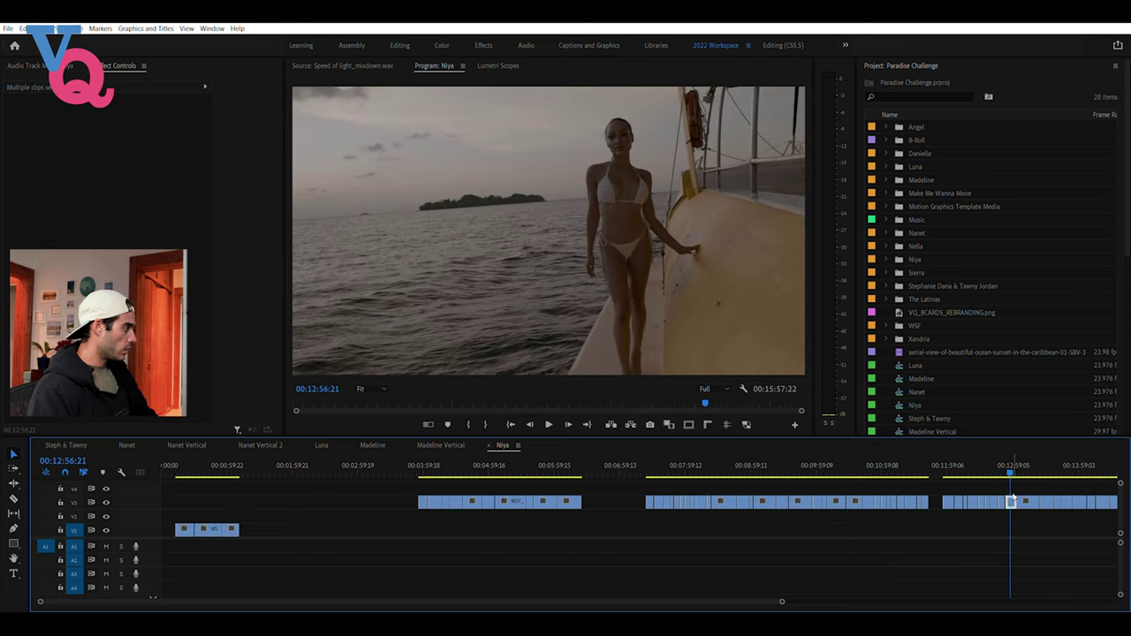
# Move a single late V3 clip down onto V1 near the start
pyautogui.click(1012, 501)
pyautogui.moveTo(1011, 501); pyautogui.dragTo(316, 529)
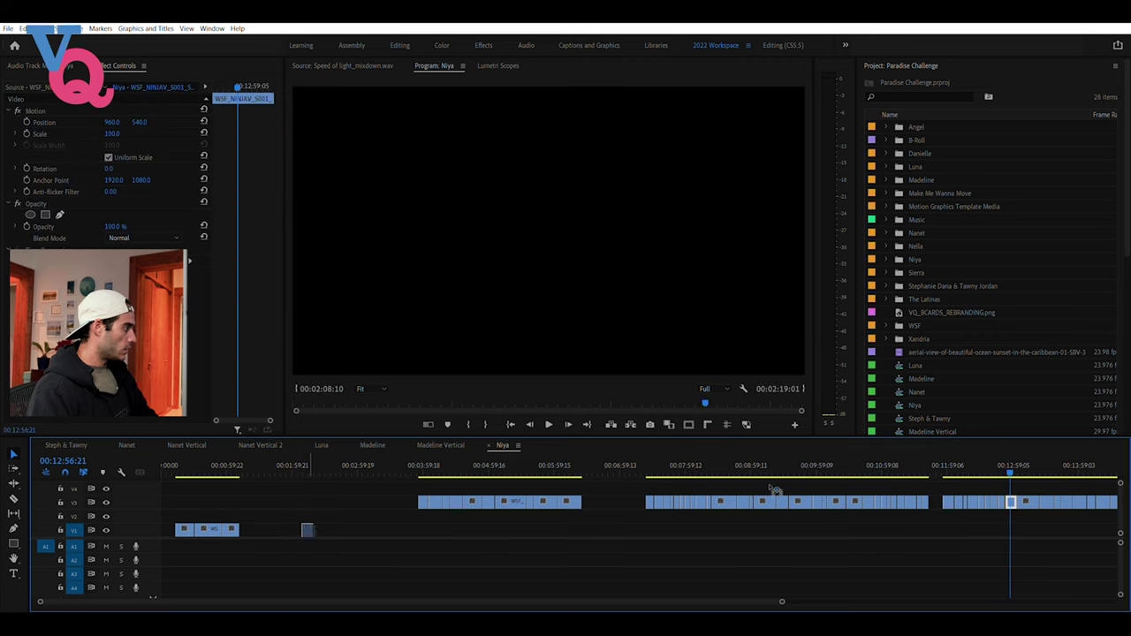
pyautogui.moveTo(1013, 464); pyautogui.dragTo(1089, 467)
pyautogui.moveTo(949, 459); pyautogui.dragTo(959, 462)
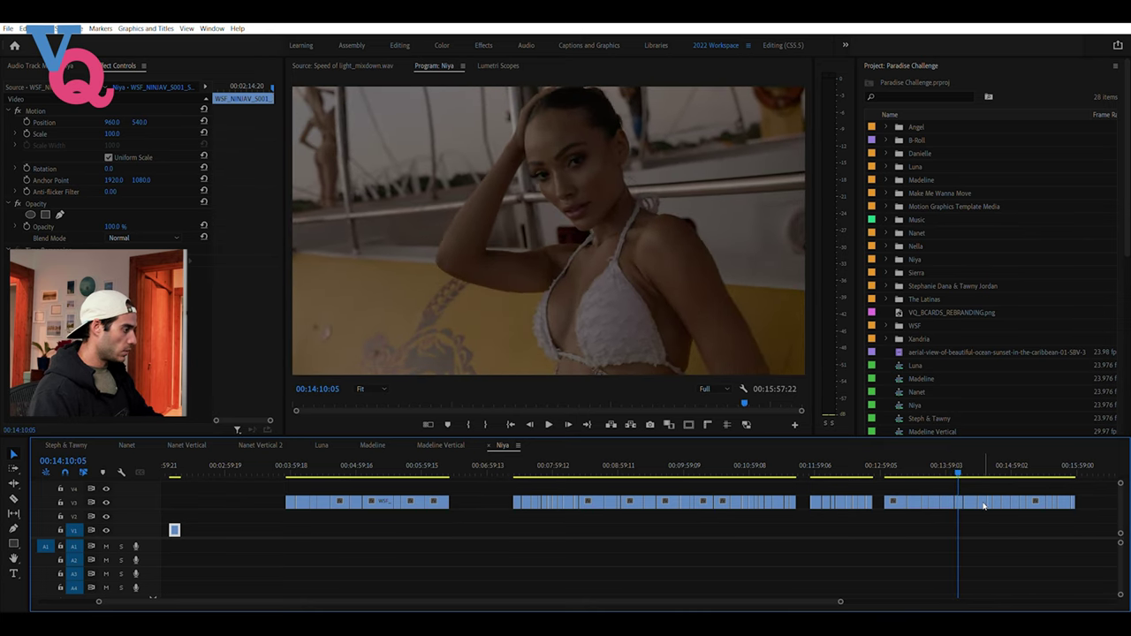
# Ripple-delete the empty gap between V1 clips, then preview the footage near 00:14:16
pyautogui.scroll(3, 206, 524)
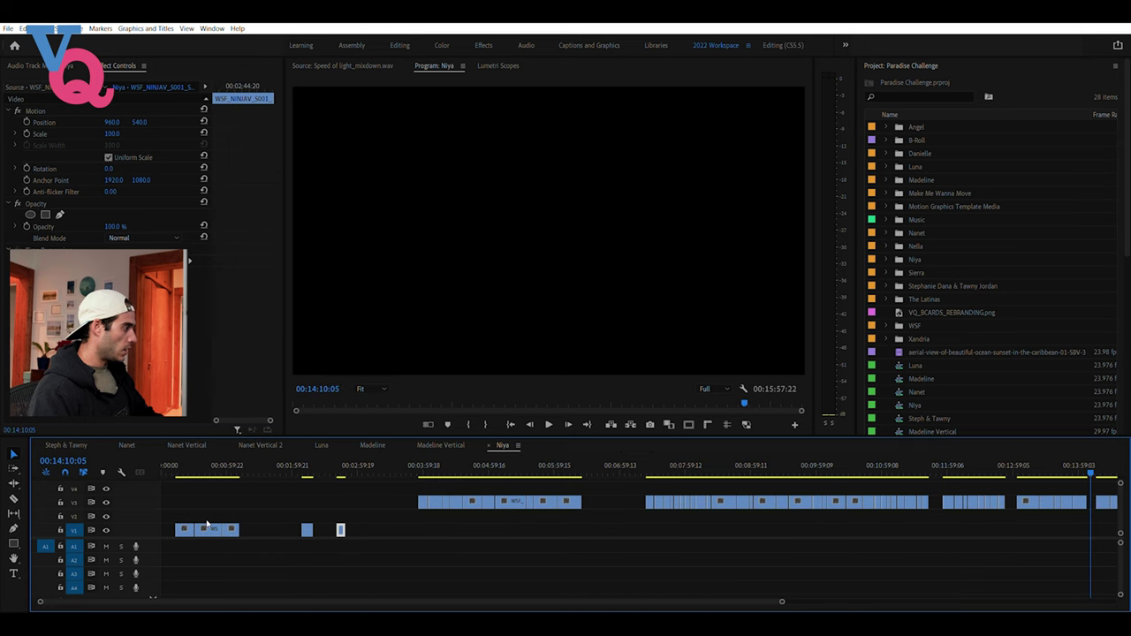
pyautogui.click(327, 524)
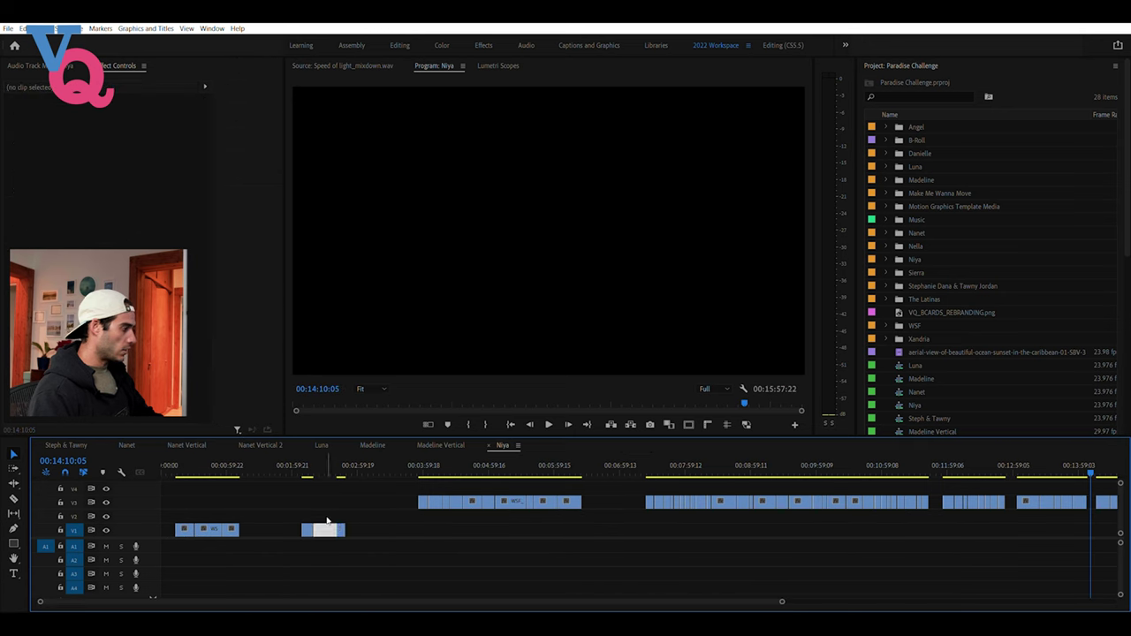
pyautogui.press('Delete')
pyautogui.scroll(-3, 976, 468)
pyautogui.moveTo(961, 464); pyautogui.dragTo(1053, 476)
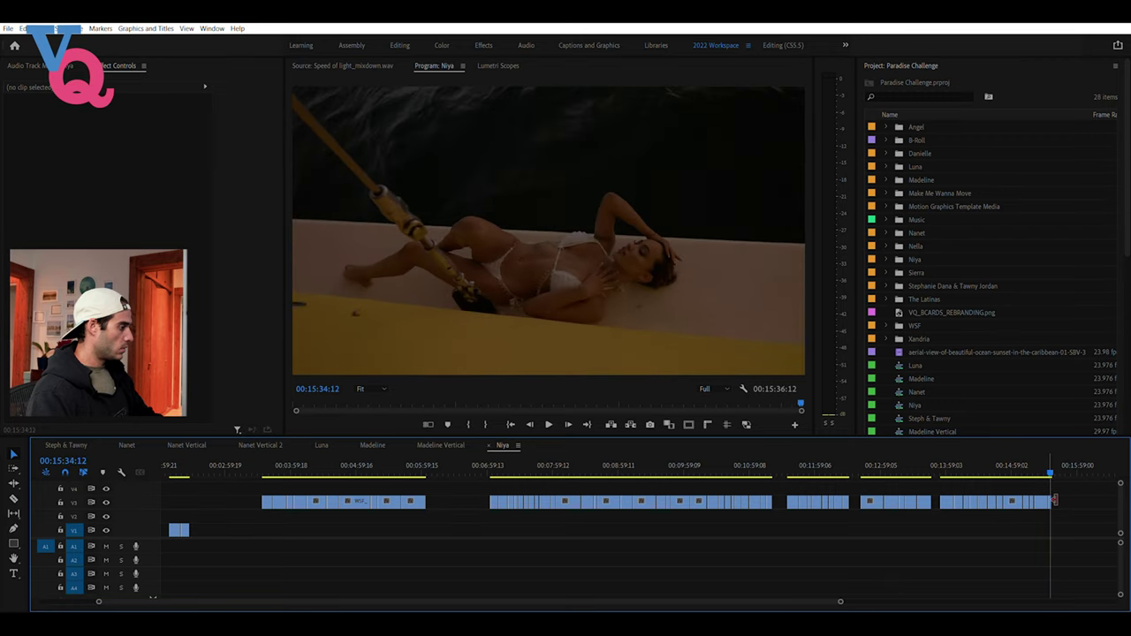
pyautogui.click(178, 530)
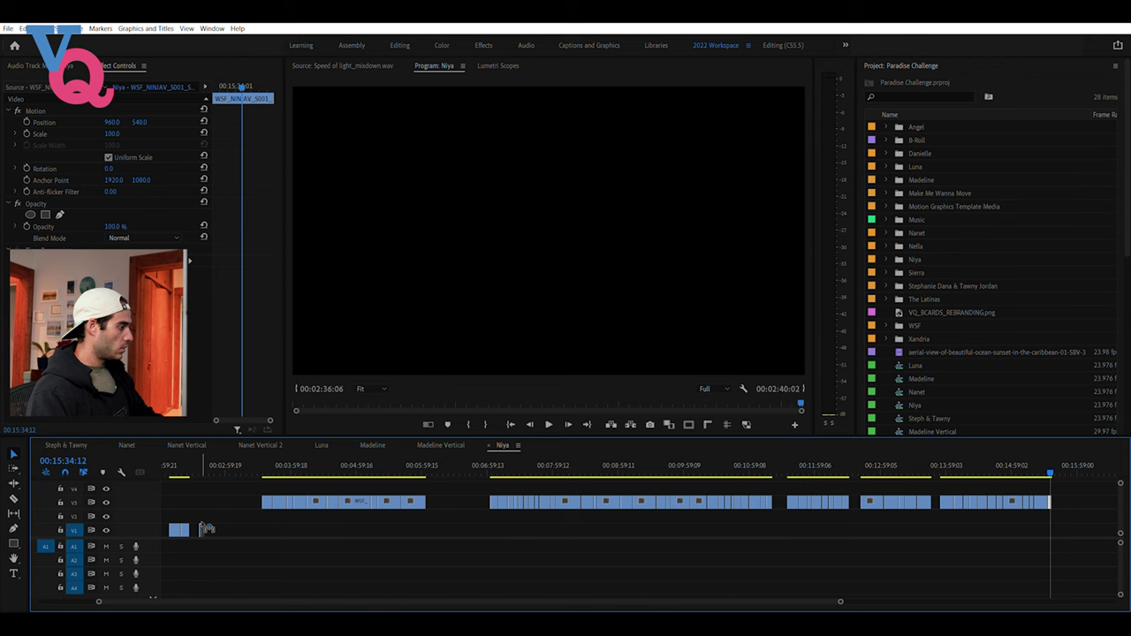
# Zoom the timeline in on the opening blue-swimsuit shot and play it to find the cut point
pyautogui.click(177, 474)
pyautogui.press('=')
pyautogui.press('=')
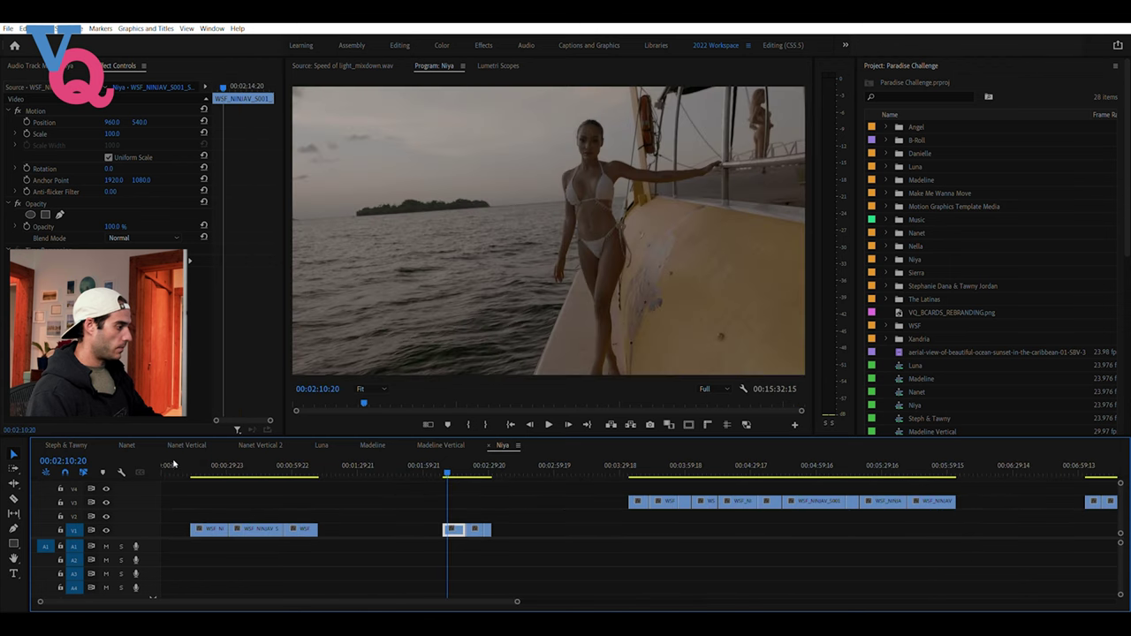
pyautogui.hscroll(-2, 351, 513)
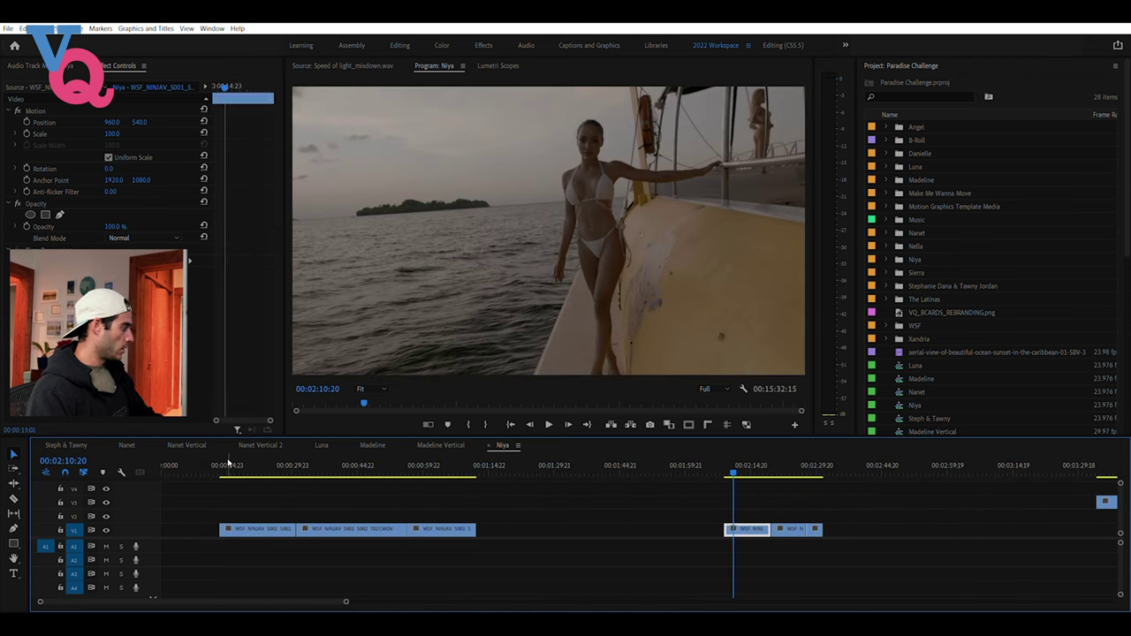
pyautogui.click(221, 464)
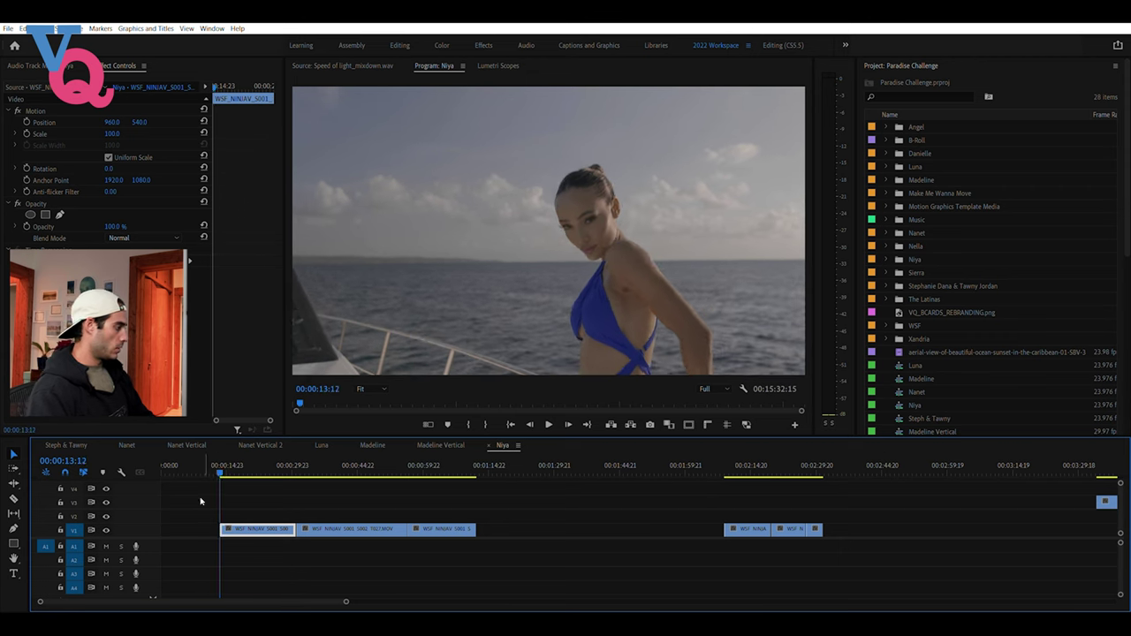
pyautogui.press('space')
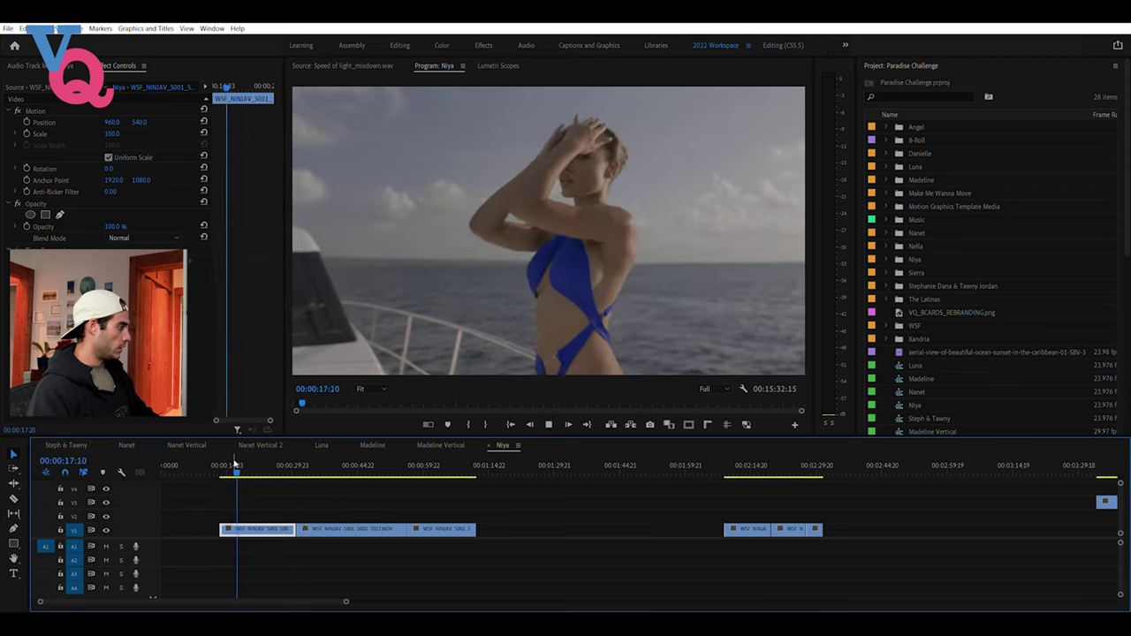
pyautogui.press('space')
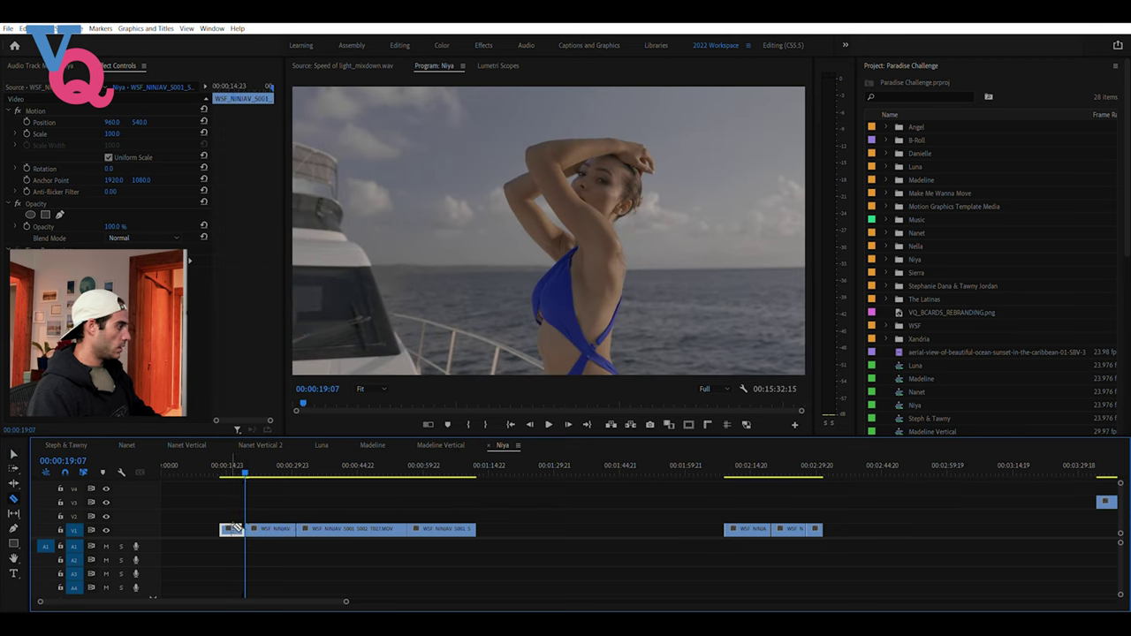
pyautogui.hotkey('ctrl', 'shift', 'a')
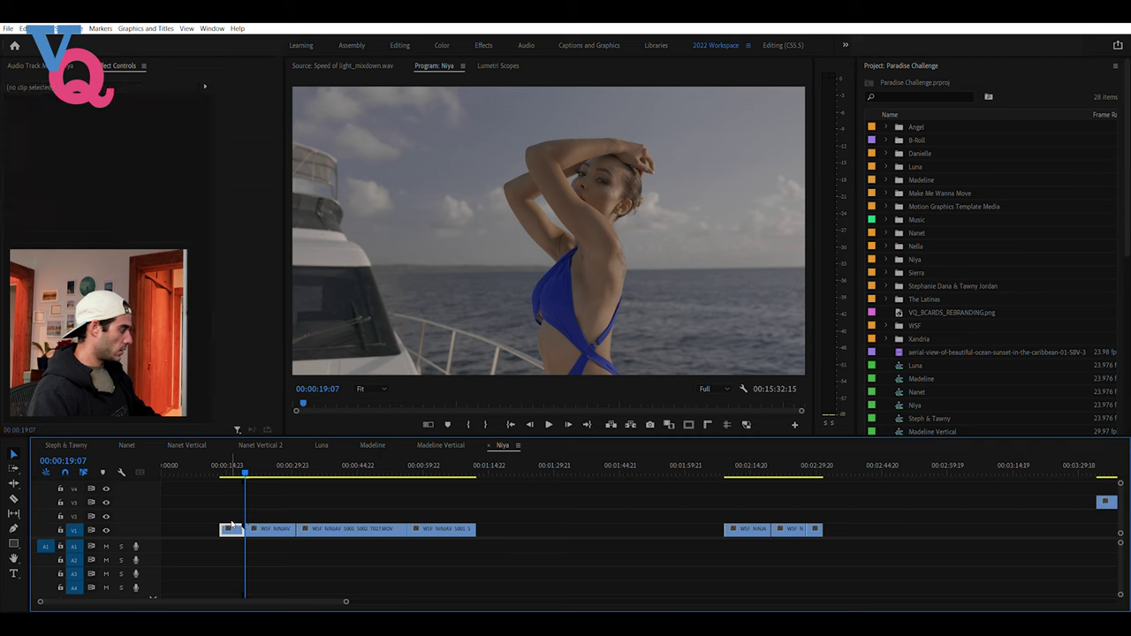
pyautogui.press('space')
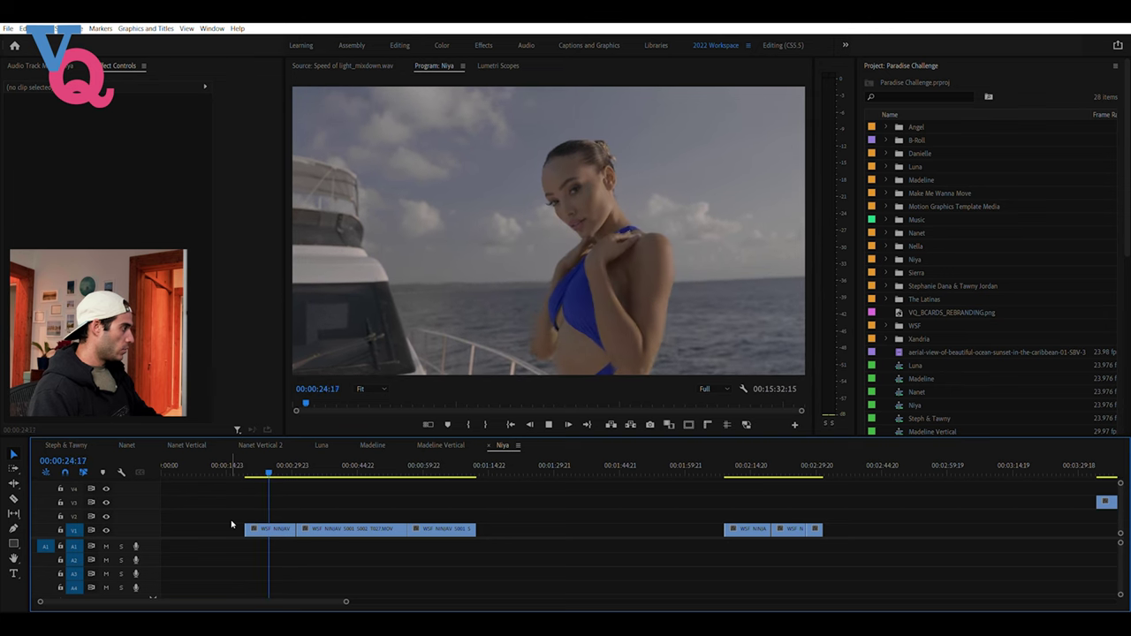
# Lift the small V1 clip toward 02:14 and split the boat-deck clip at the playhead
pyautogui.click(273, 529)
pyautogui.moveTo(281, 526); pyautogui.dragTo(772, 517)
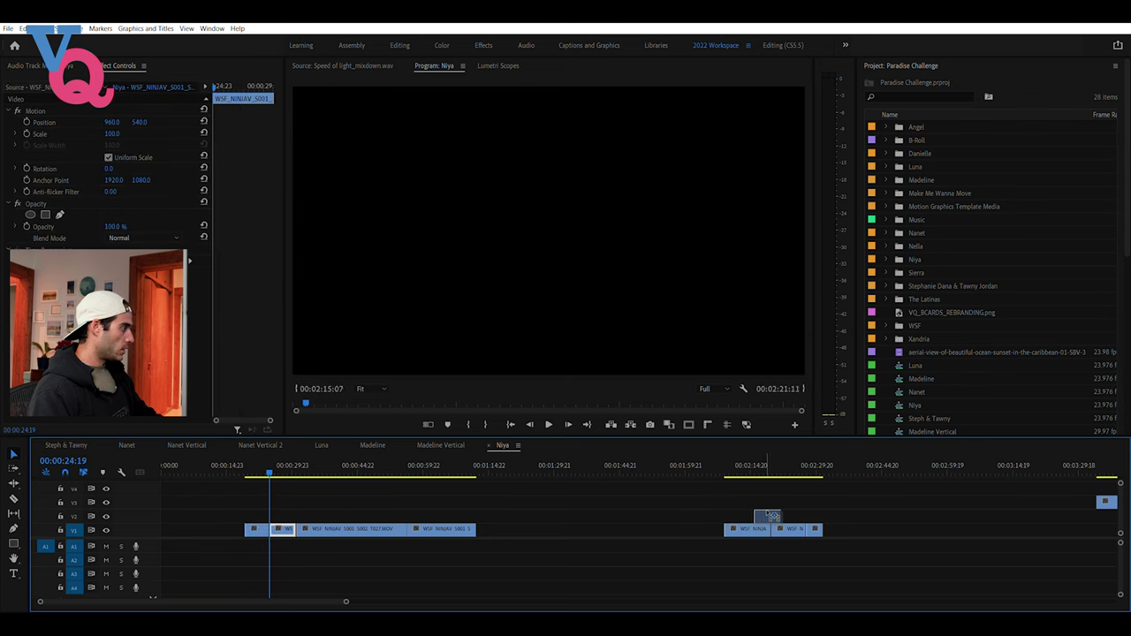
pyautogui.moveTo(337, 524); pyautogui.dragTo(315, 524)
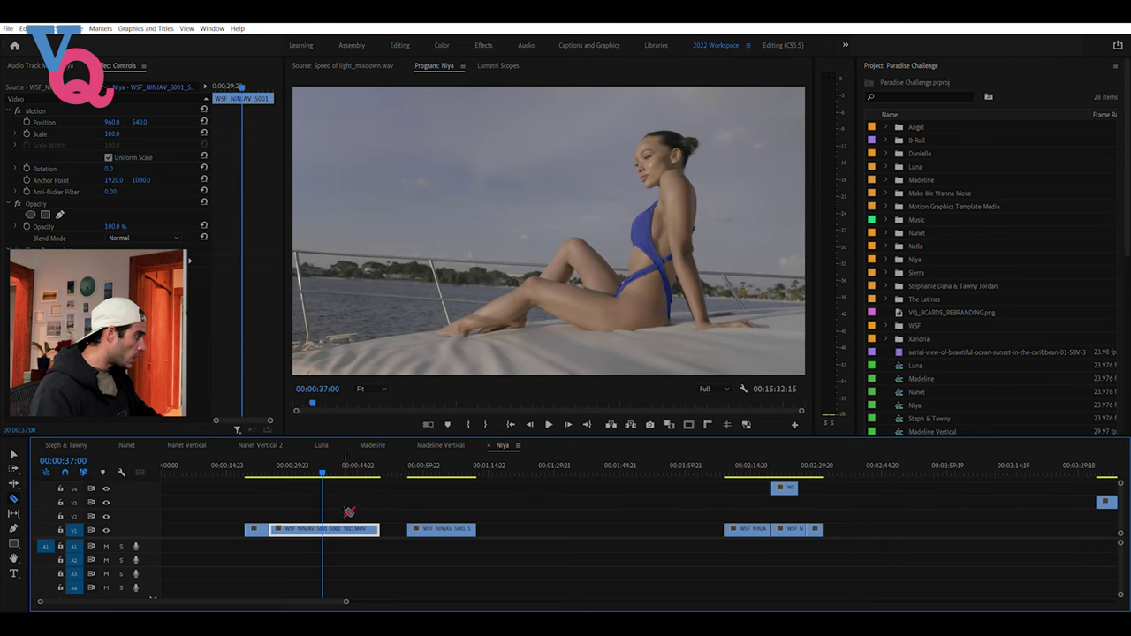
pyautogui.click(326, 528)
pyautogui.moveTo(320, 466); pyautogui.dragTo(300, 465)
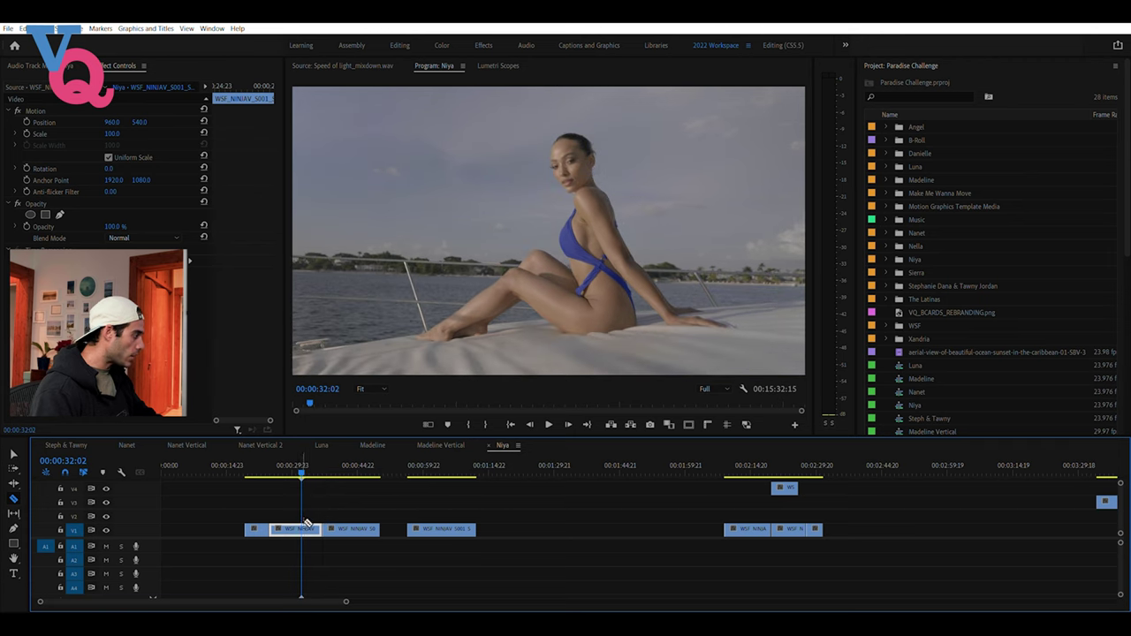
# Slide the small V1 clip left beside the first clip and play back the opening
pyautogui.moveTo(785, 488); pyautogui.dragTo(822, 486)
pyautogui.moveTo(315, 525); pyautogui.dragTo(285, 525)
pyautogui.moveTo(323, 463); pyautogui.dragTo(316, 521)
pyautogui.click(283, 464)
pyautogui.press('space')
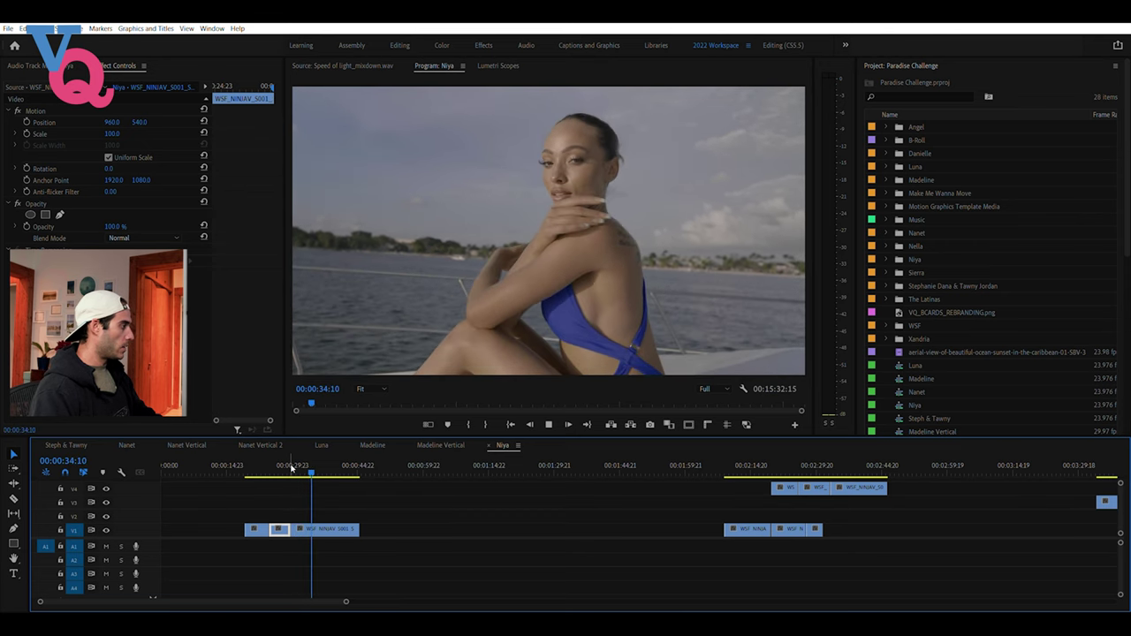
# Move a V1 clip up onto V4 and shift three V1 clips left to about 01:14
pyautogui.click(342, 528)
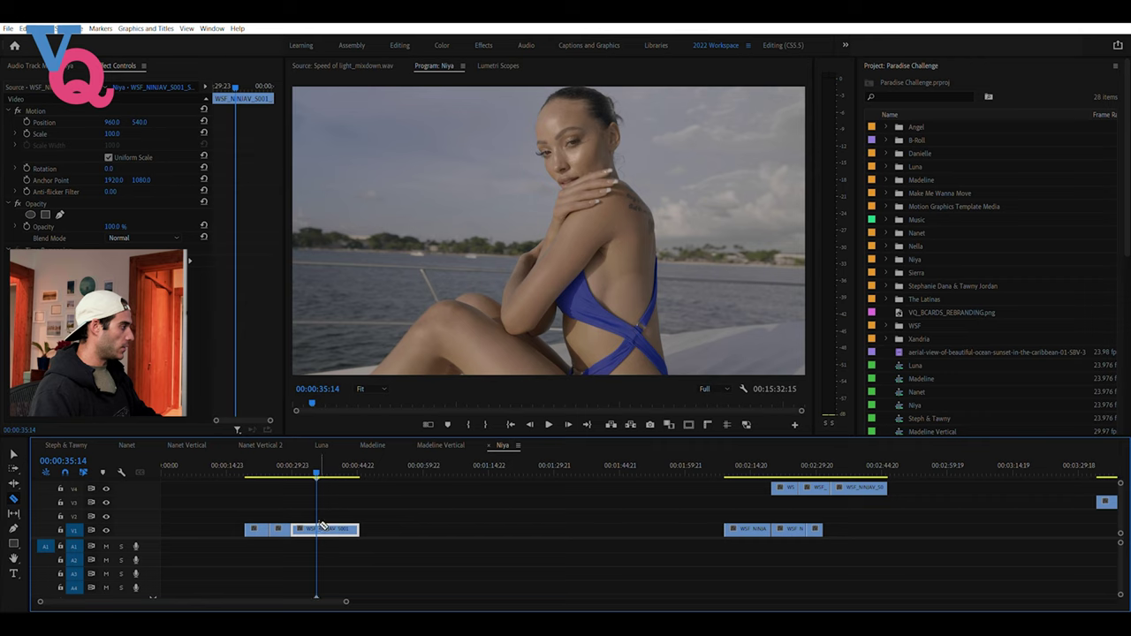
pyautogui.moveTo(333, 525); pyautogui.dragTo(752, 486)
pyautogui.moveTo(826, 536); pyautogui.dragTo(531, 529)
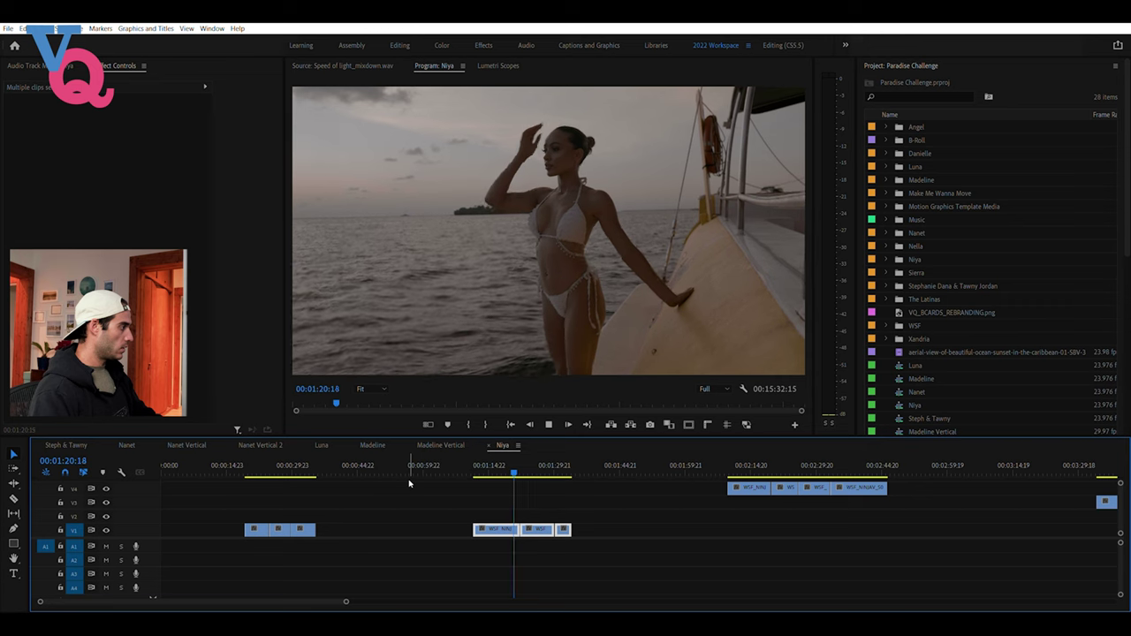
# Stop at 00:01:27:09 and ripple-delete the small V1 clip
pyautogui.press('space')
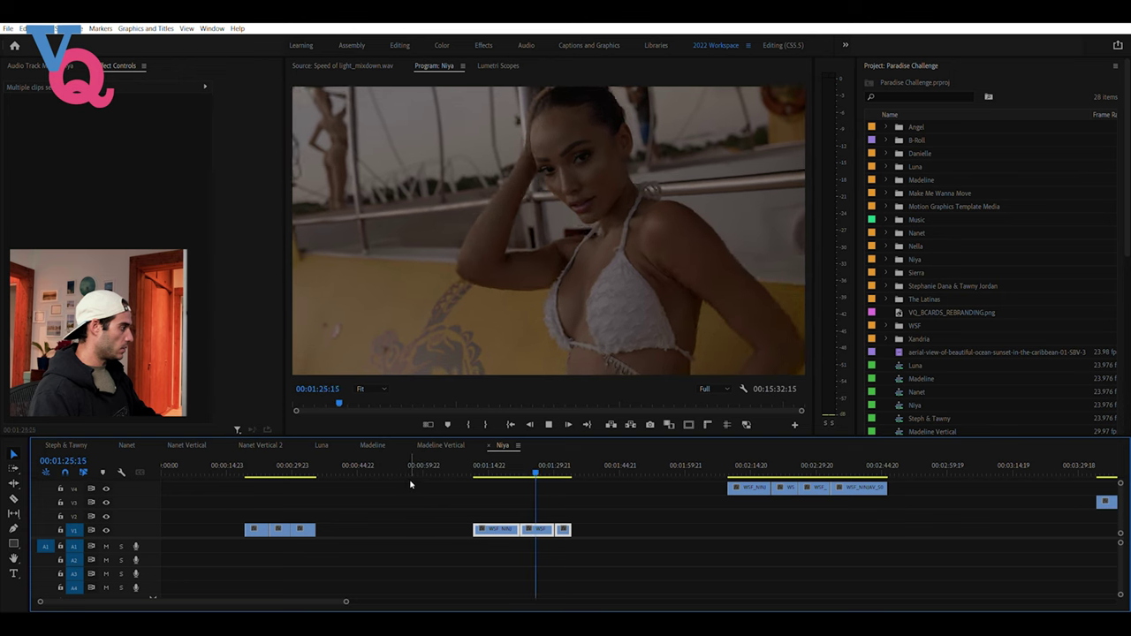
pyautogui.press('space')
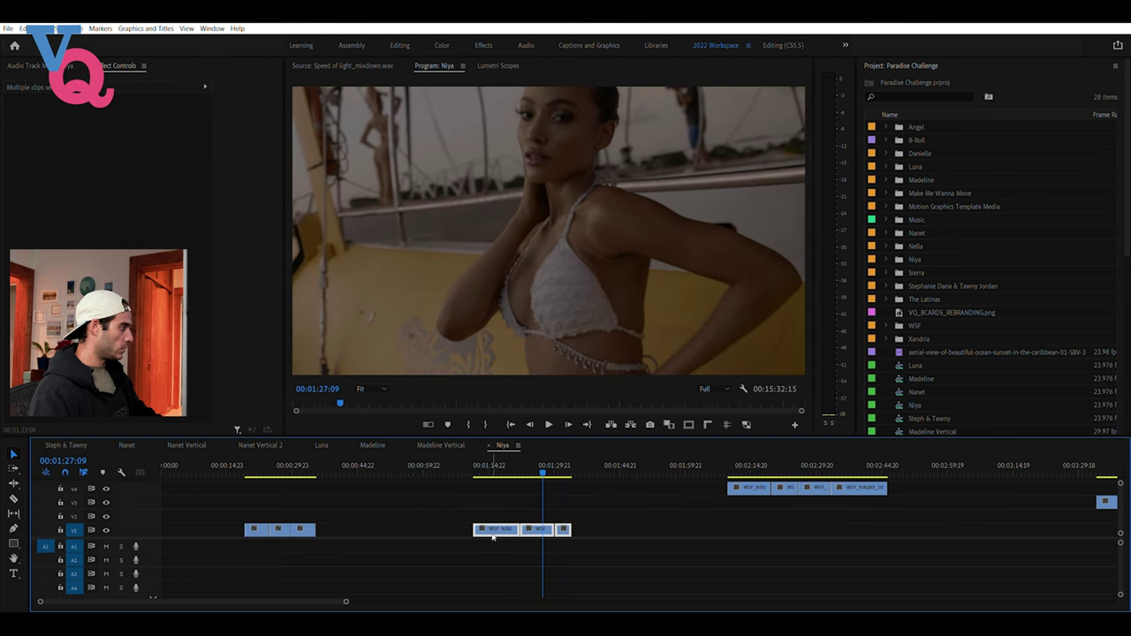
pyautogui.press('v')
pyautogui.click(549, 527)
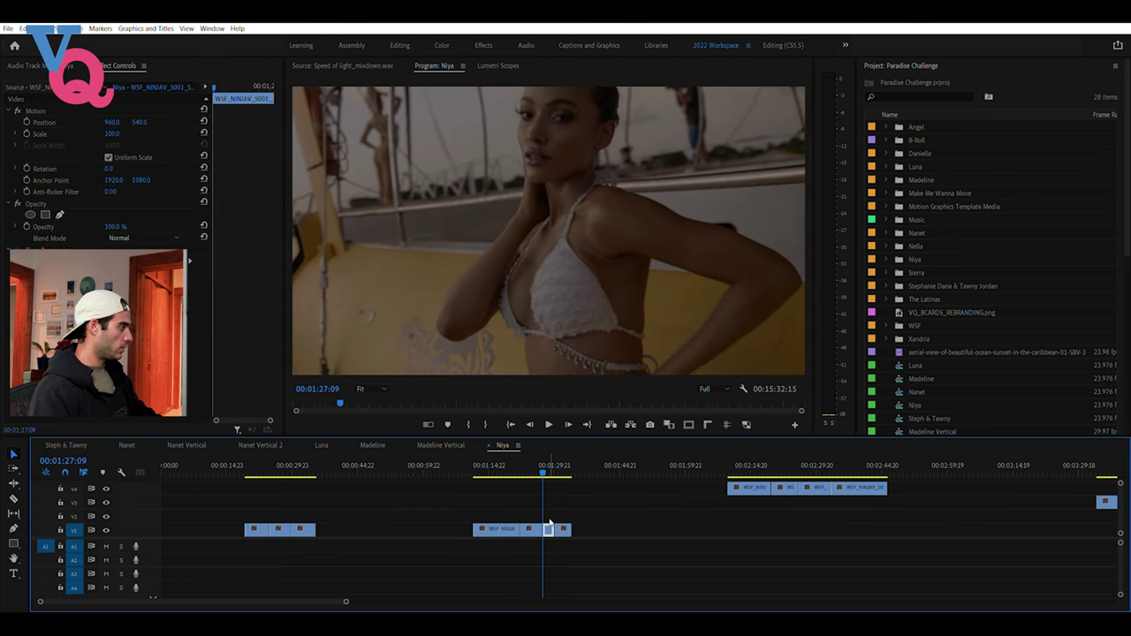
pyautogui.hotkey('shift', 'Delete')
pyautogui.press('space')
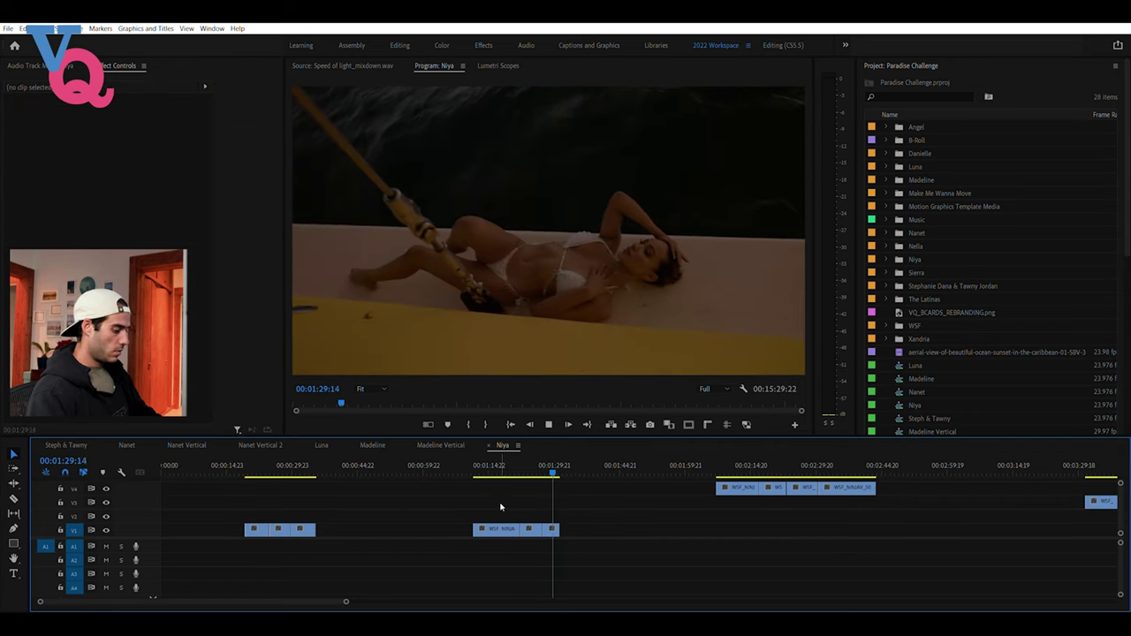
# Place the short clip after the later clip run and slide the V1 clips earlier to about 00:47
pyautogui.moveTo(474, 465); pyautogui.dragTo(492, 466)
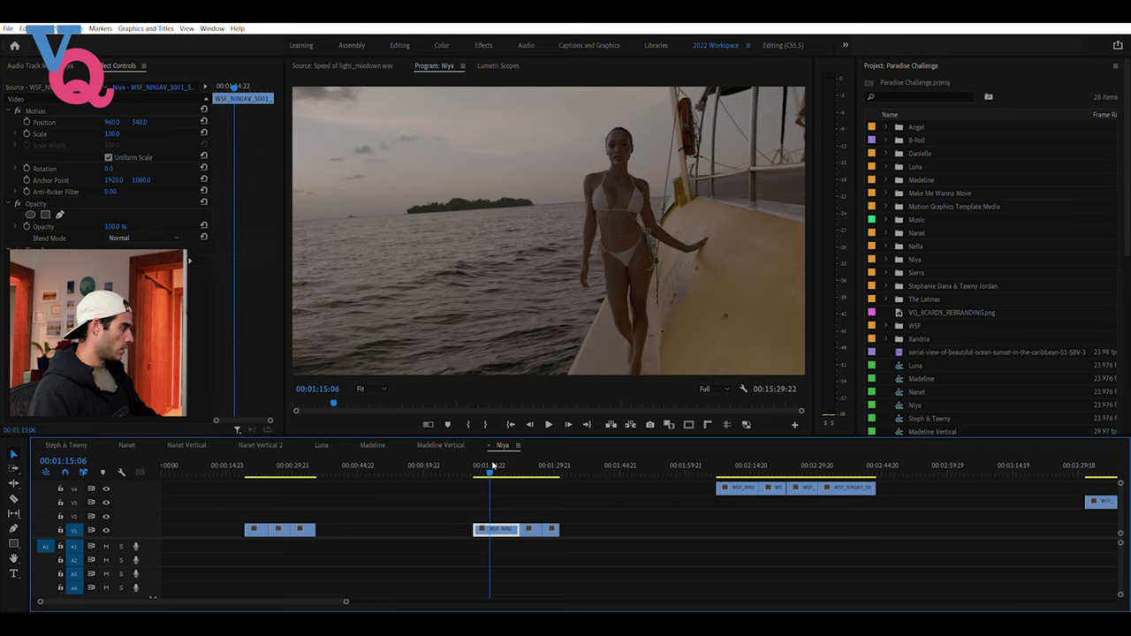
pyautogui.keyDown('shift'); pyautogui.click(484, 528); pyautogui.keyUp('shift')
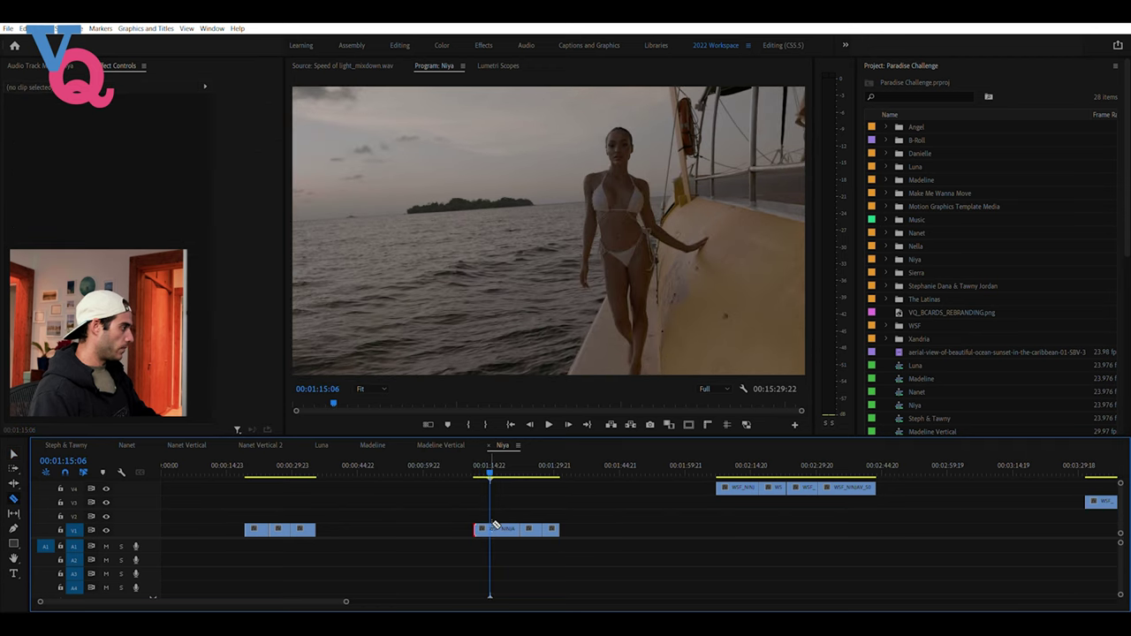
pyautogui.moveTo(484, 525); pyautogui.dragTo(998, 488)
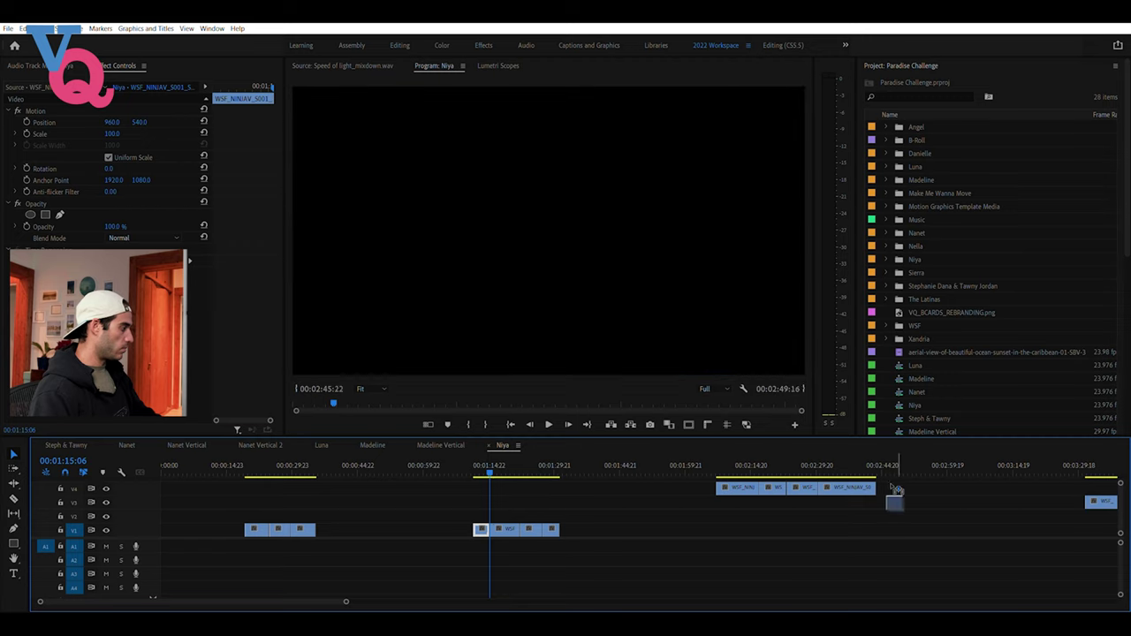
pyautogui.moveTo(895, 489); pyautogui.dragTo(883, 488)
pyautogui.moveTo(546, 533); pyautogui.dragTo(421, 530)
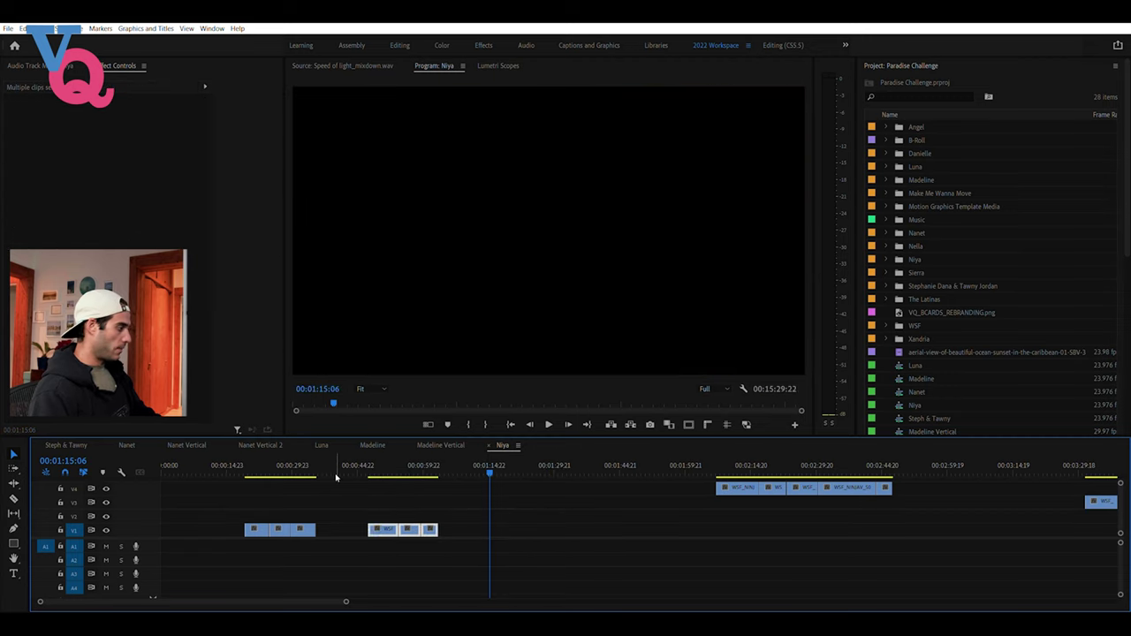
pyautogui.click(336, 481)
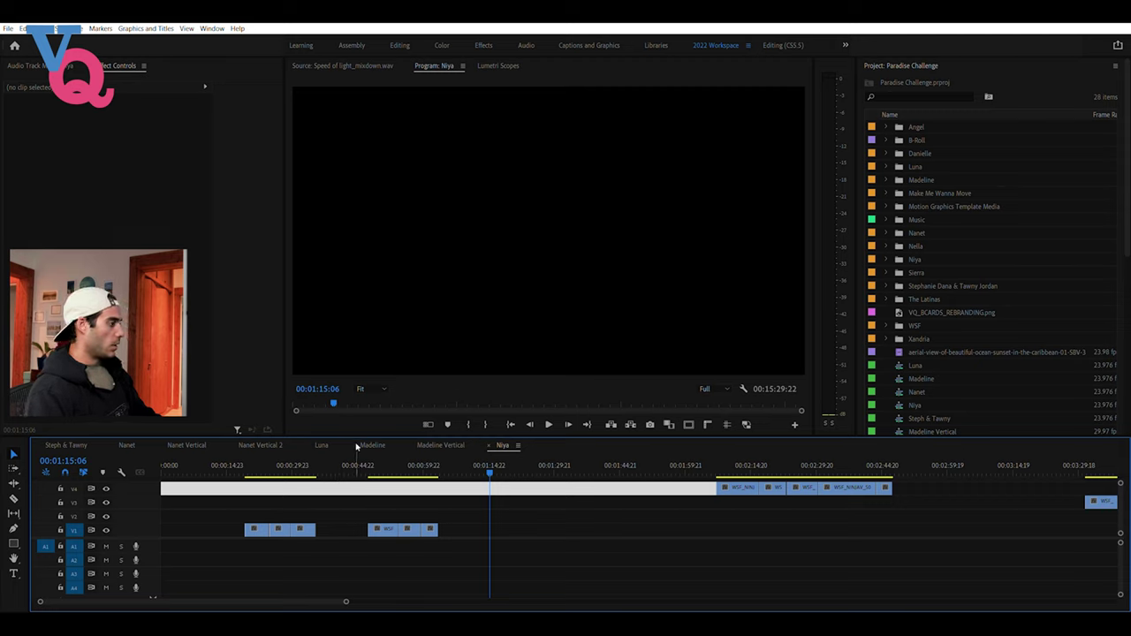
# Create a new Adjustment Layer inside the Niya bin
pyautogui.click(899, 60)
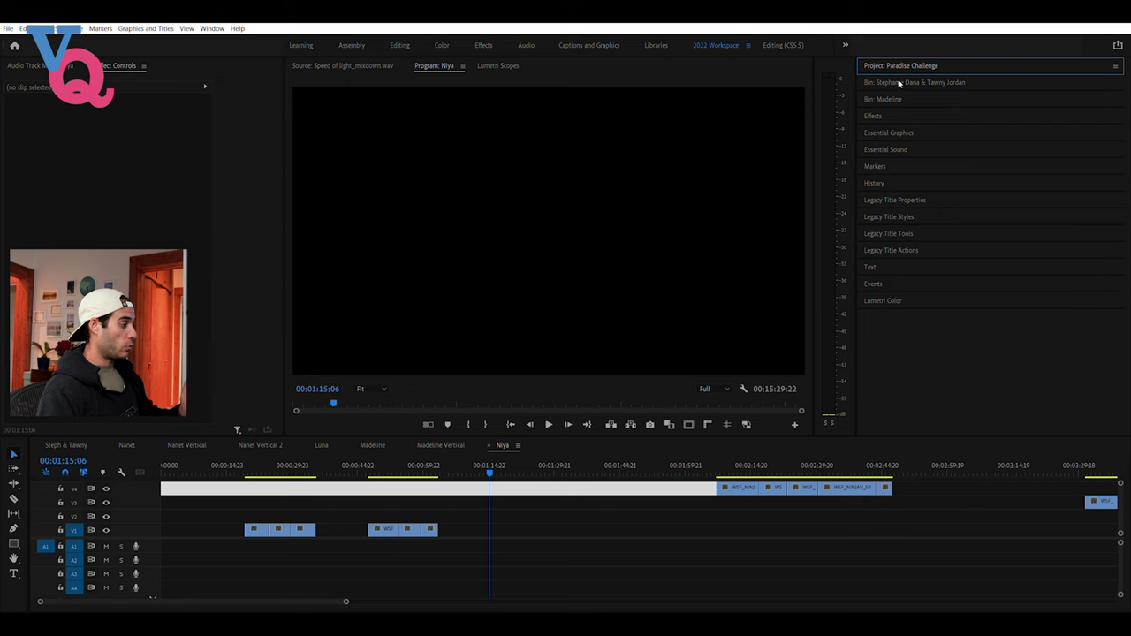
pyautogui.click(897, 66)
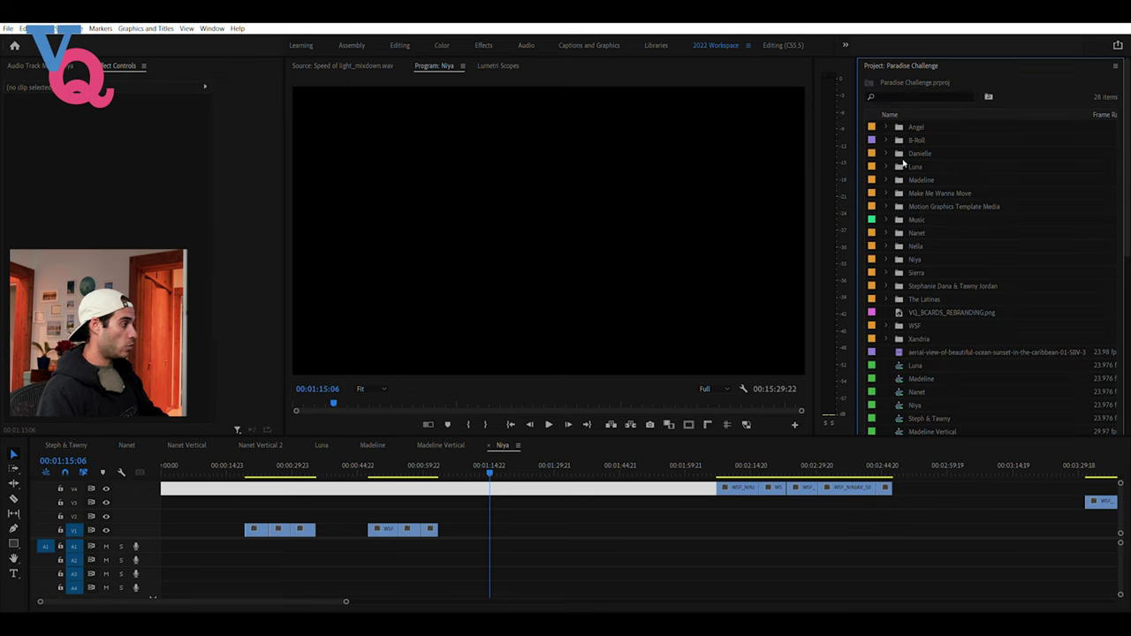
pyautogui.doubleClick(900, 257)
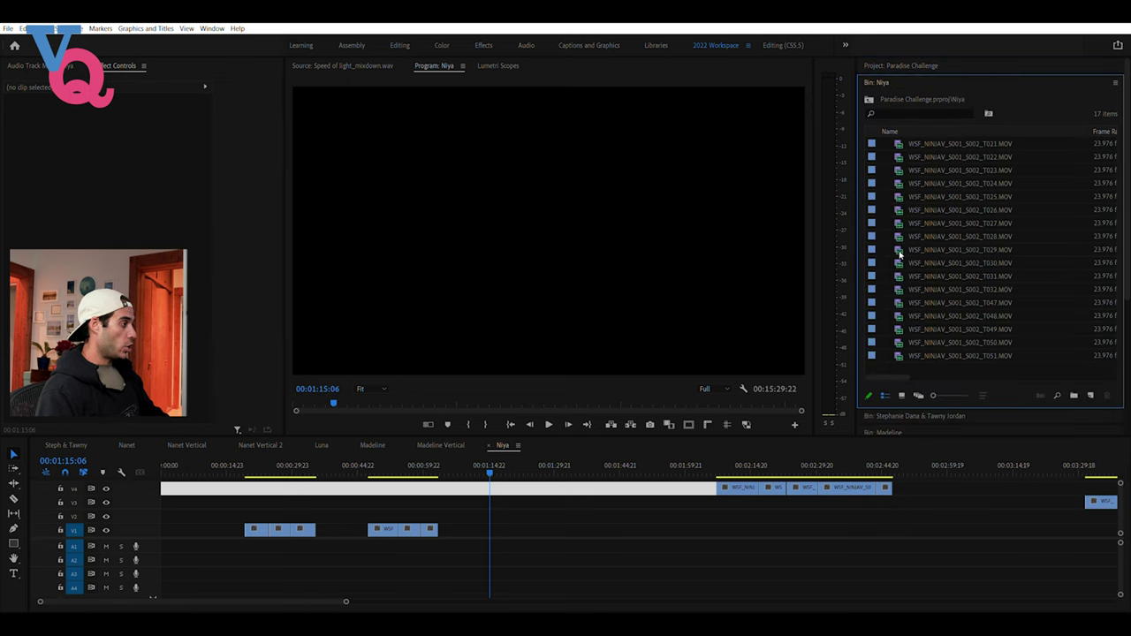
pyautogui.click(1090, 392)
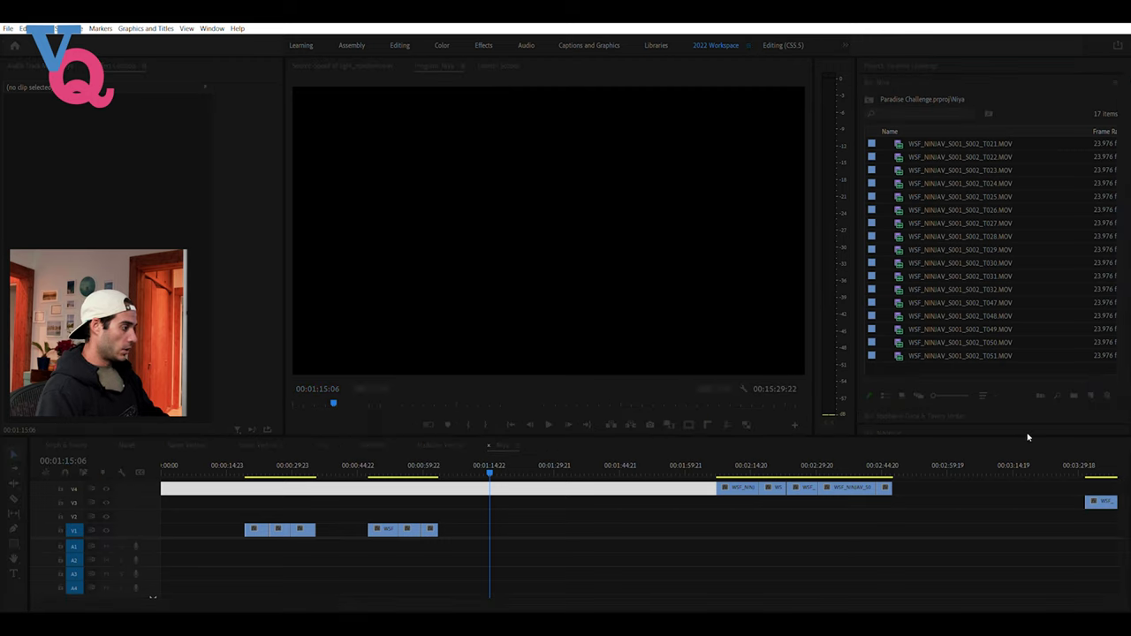
pyautogui.press('Return')
# Place the Adjustment Layer on V2 and copy it over the first V1 clips
pyautogui.moveTo(914, 142); pyautogui.dragTo(852, 191)
pyautogui.moveTo(375, 509); pyautogui.dragTo(439, 509)
pyautogui.moveTo(443, 510); pyautogui.dragTo(308, 509)
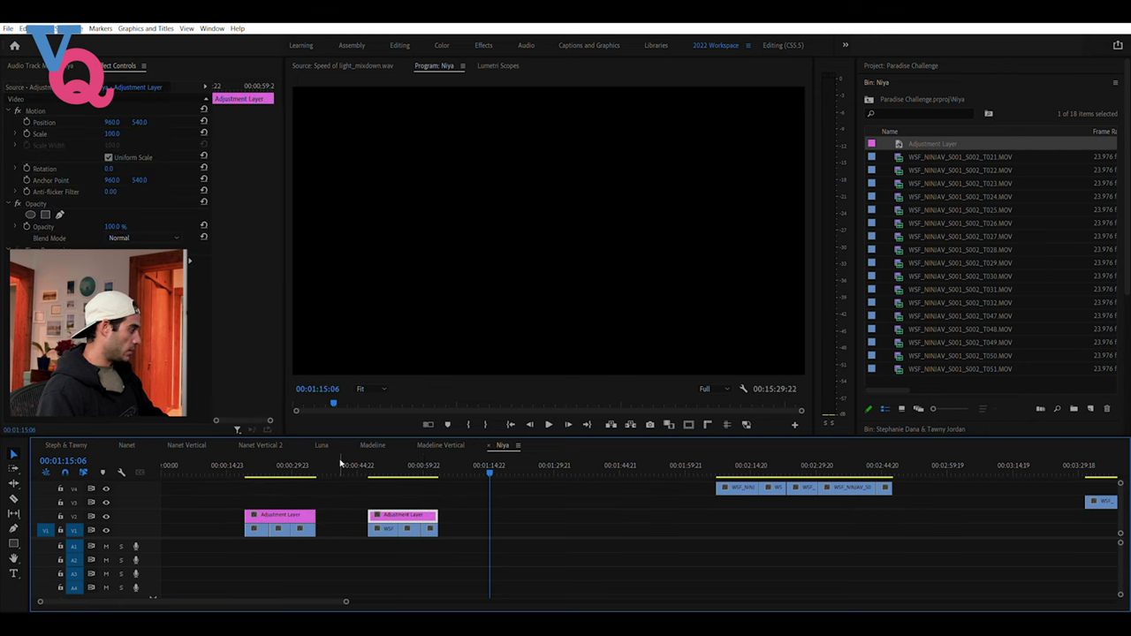
# Preview the boat shots under the adjustment layers from 00:00:49:00 to 00:00:55:04
pyautogui.click(377, 461)
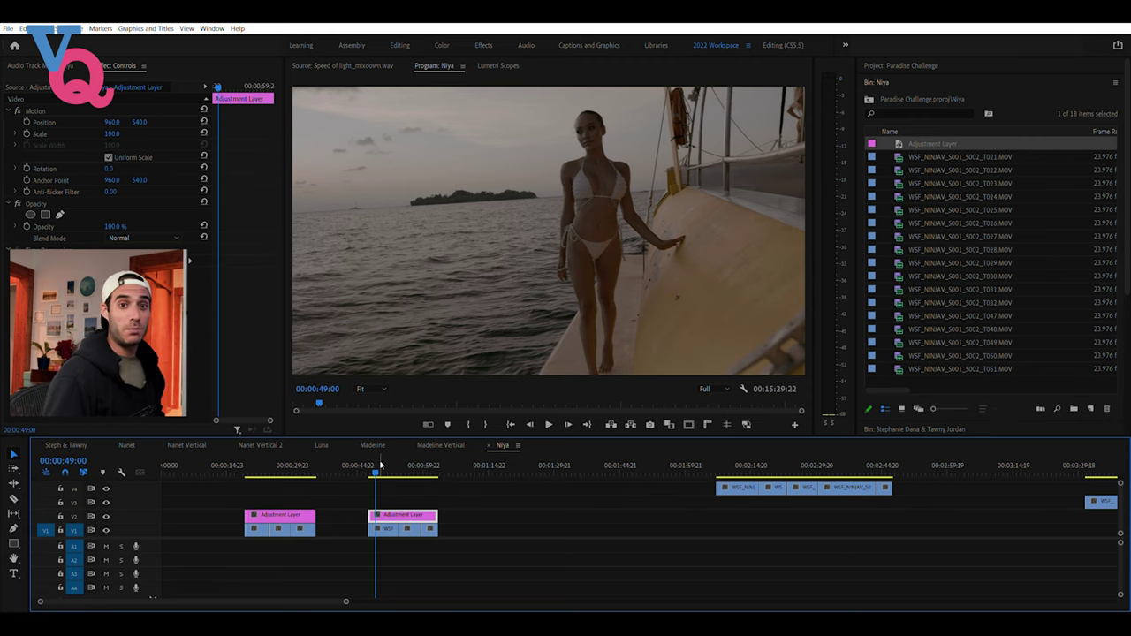
pyautogui.click(384, 463)
pyautogui.moveTo(385, 465); pyautogui.dragTo(409, 466)
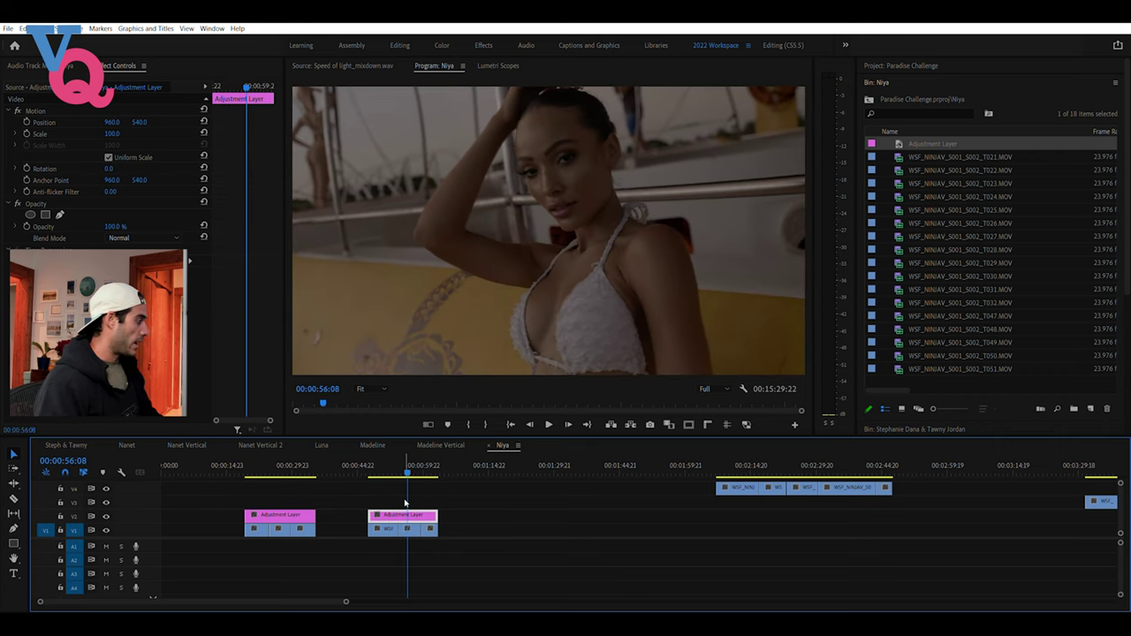
pyautogui.click(922, 77)
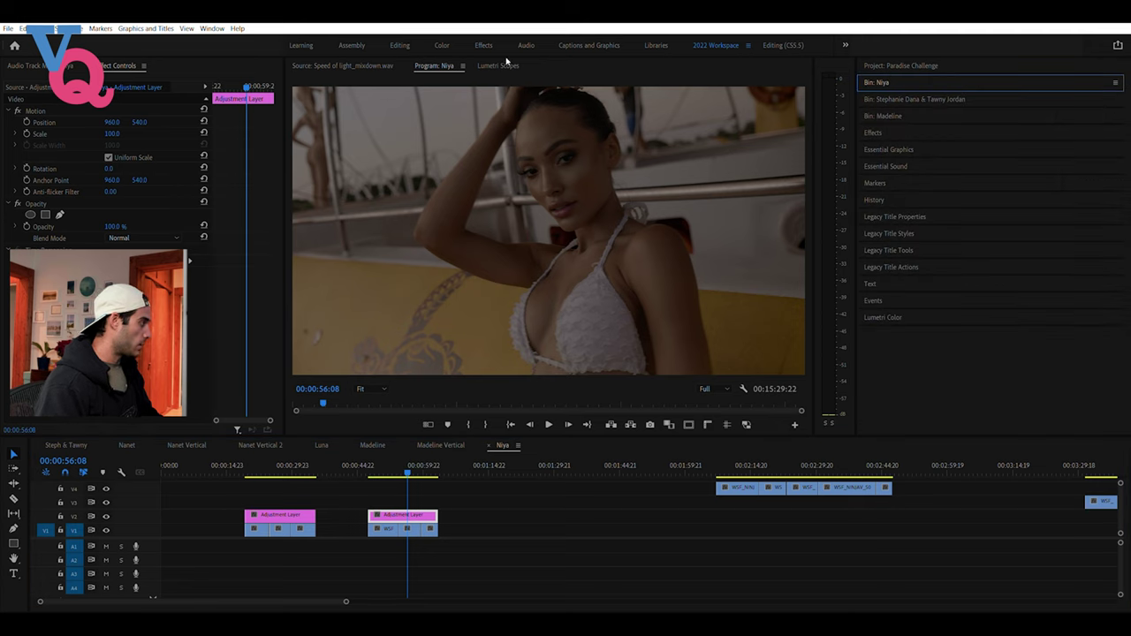
# Dock Lumetri Scopes beside Effect Controls, enlarge the program monitor, and expand Lumetri Basic Correction
pyautogui.moveTo(500, 66); pyautogui.dragTo(210, 62)
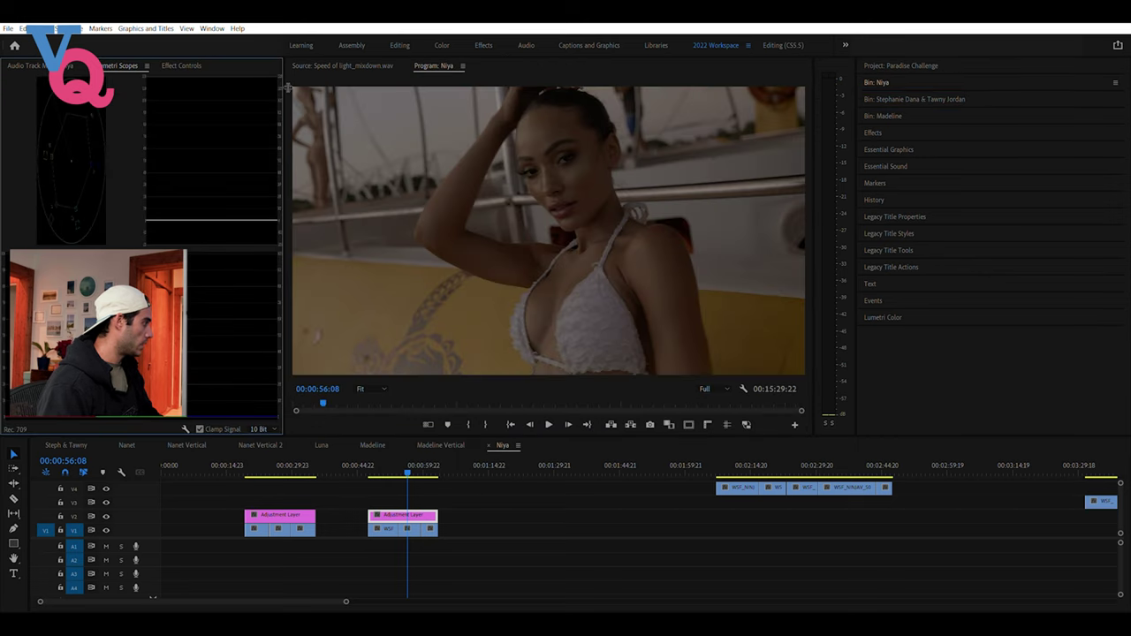
pyautogui.moveTo(871, 117); pyautogui.dragTo(902, 117)
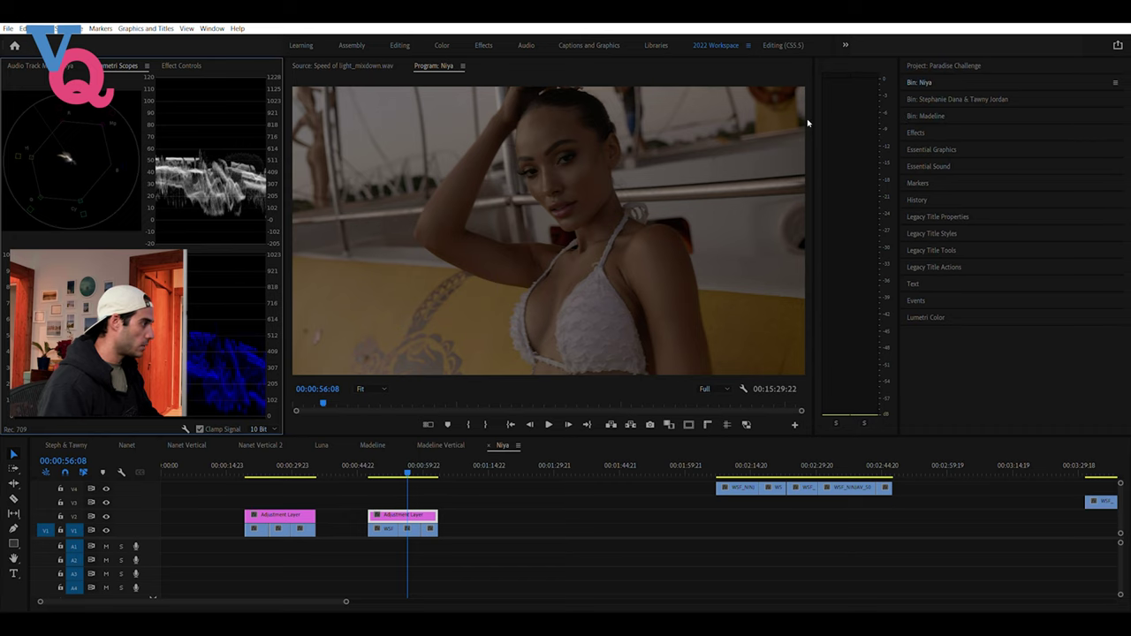
pyautogui.moveTo(817, 125); pyautogui.dragTo(894, 125)
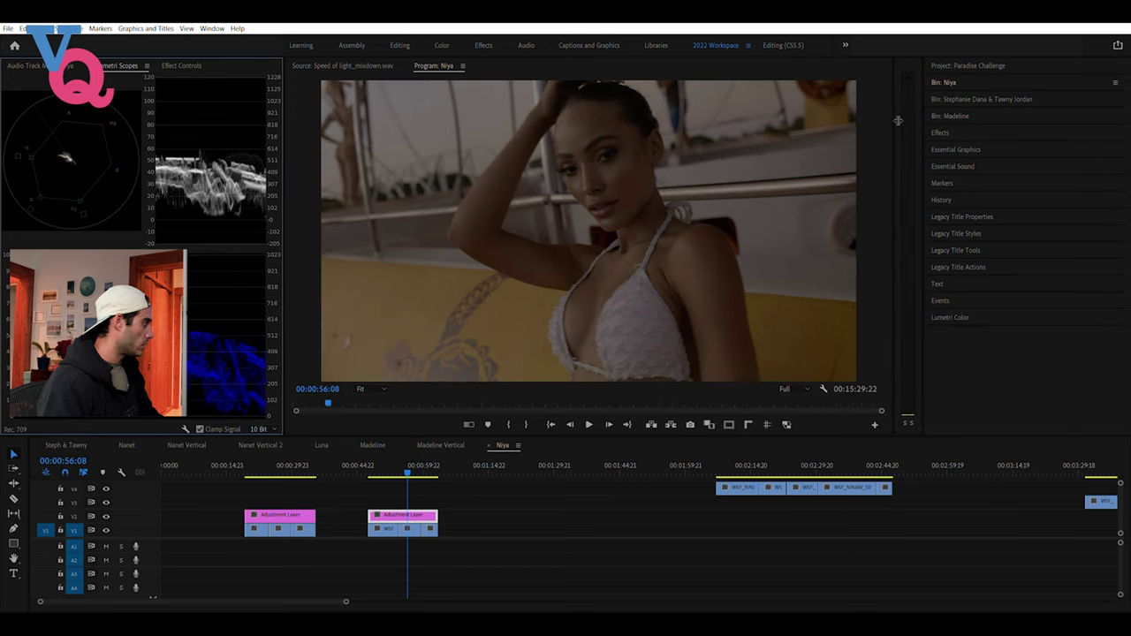
pyautogui.click(950, 317)
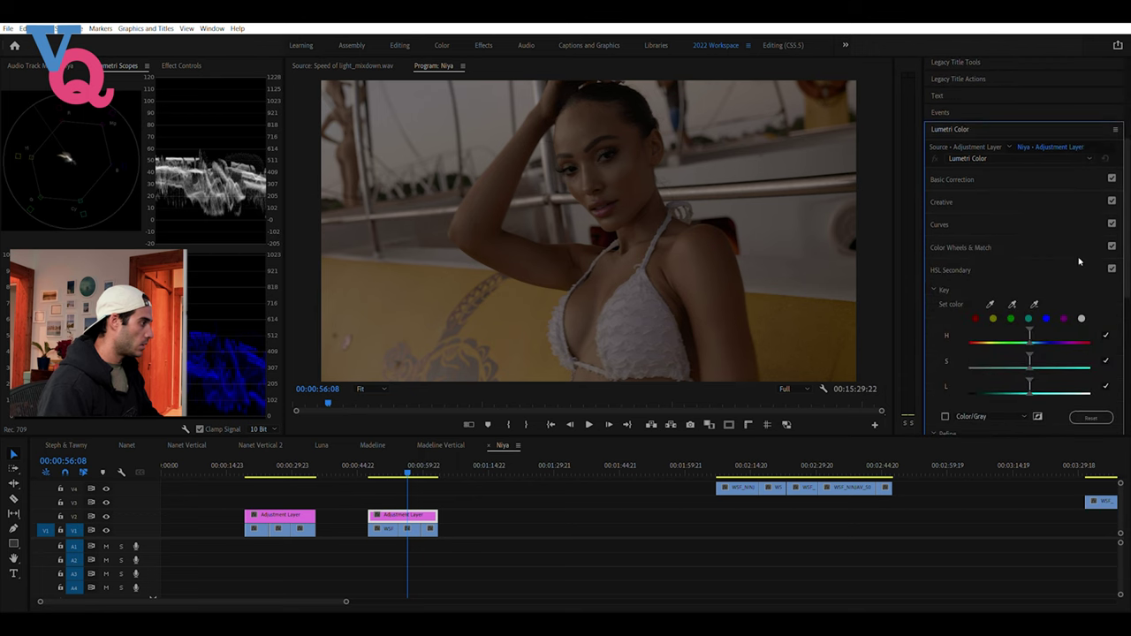
pyautogui.click(995, 178)
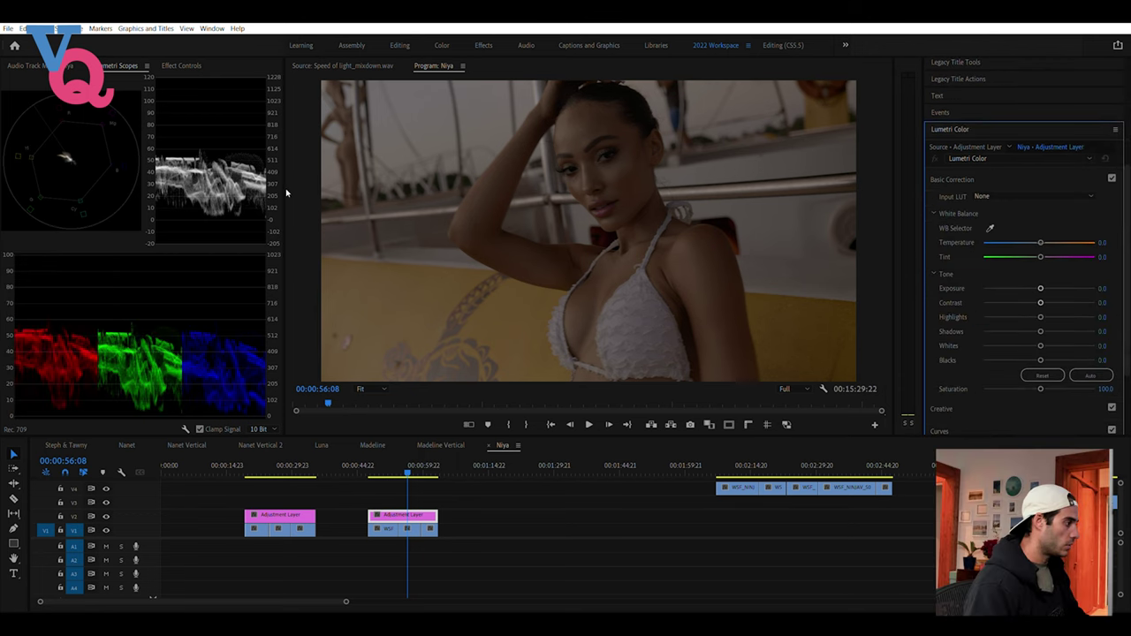
# Widen the scopes, make the program monitor taller, and show more timeline video tracks
pyautogui.moveTo(288, 193); pyautogui.dragTo(353, 193)
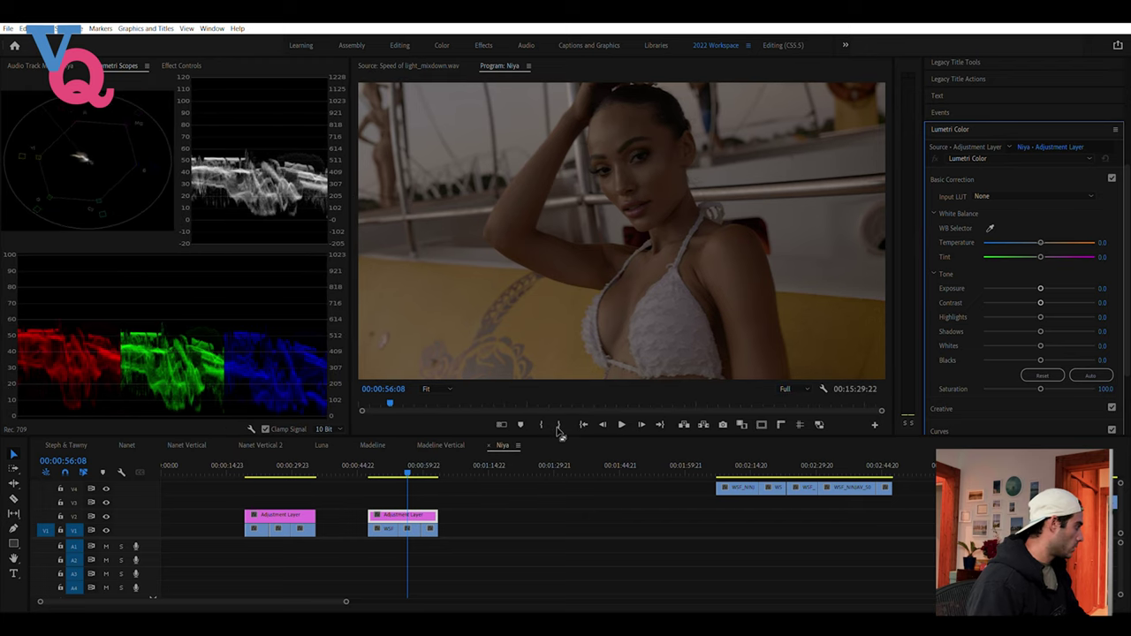
pyautogui.moveTo(561, 434); pyautogui.dragTo(561, 486)
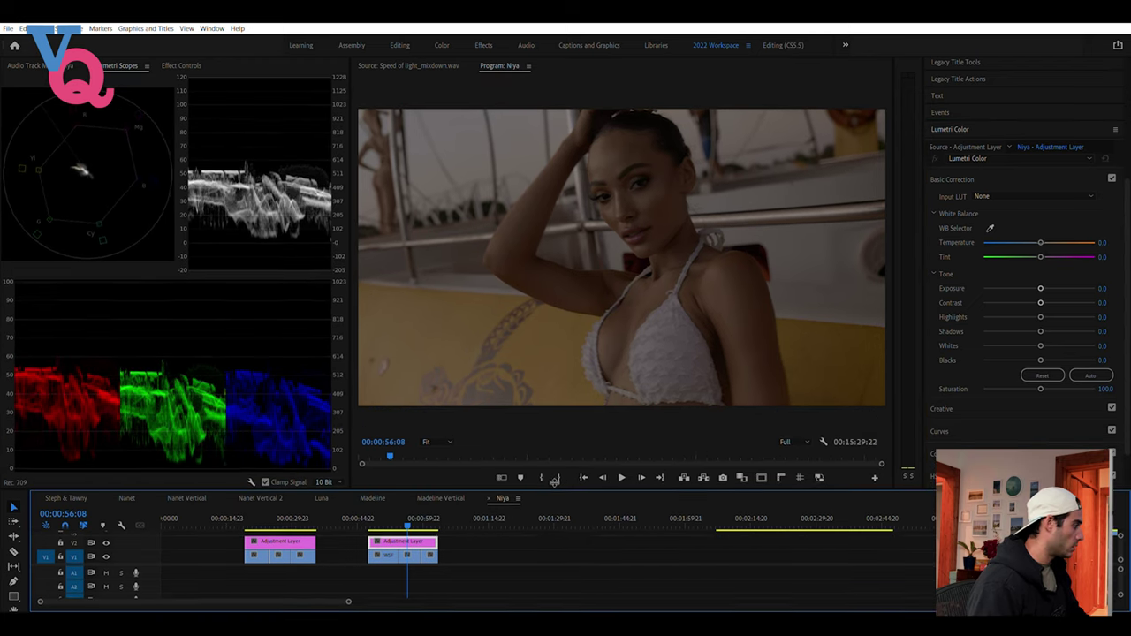
pyautogui.moveTo(152, 563); pyautogui.dragTo(155, 577)
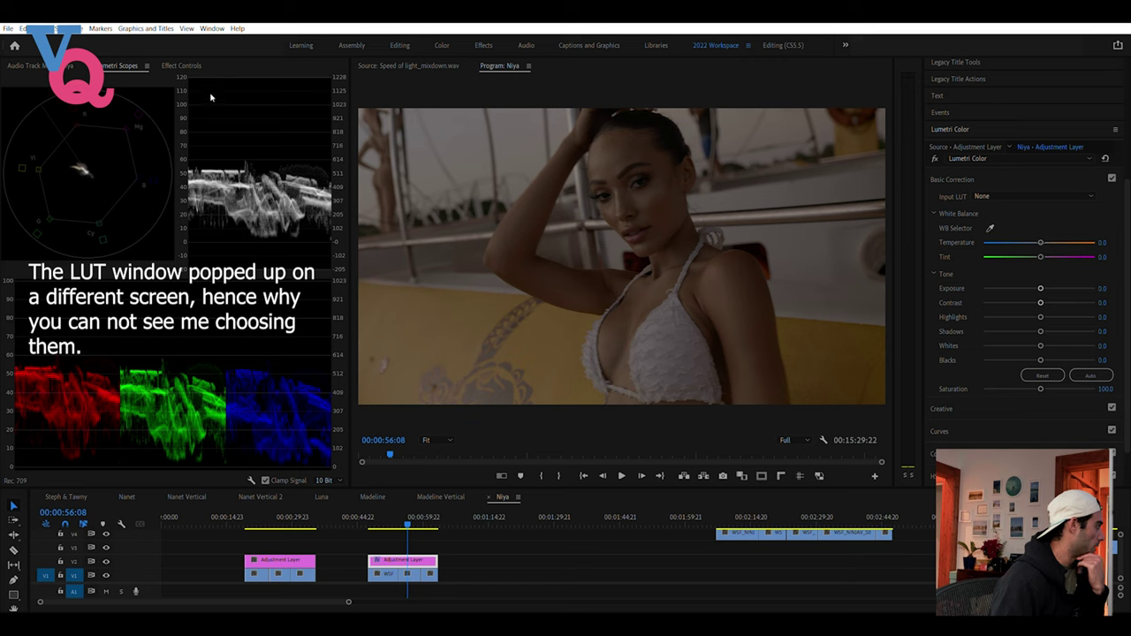
# Try the Classic_Rec709 and Classic_Rec2020 input LUTs, then move the playhead to 00:01:03:12
pyautogui.press('Return')
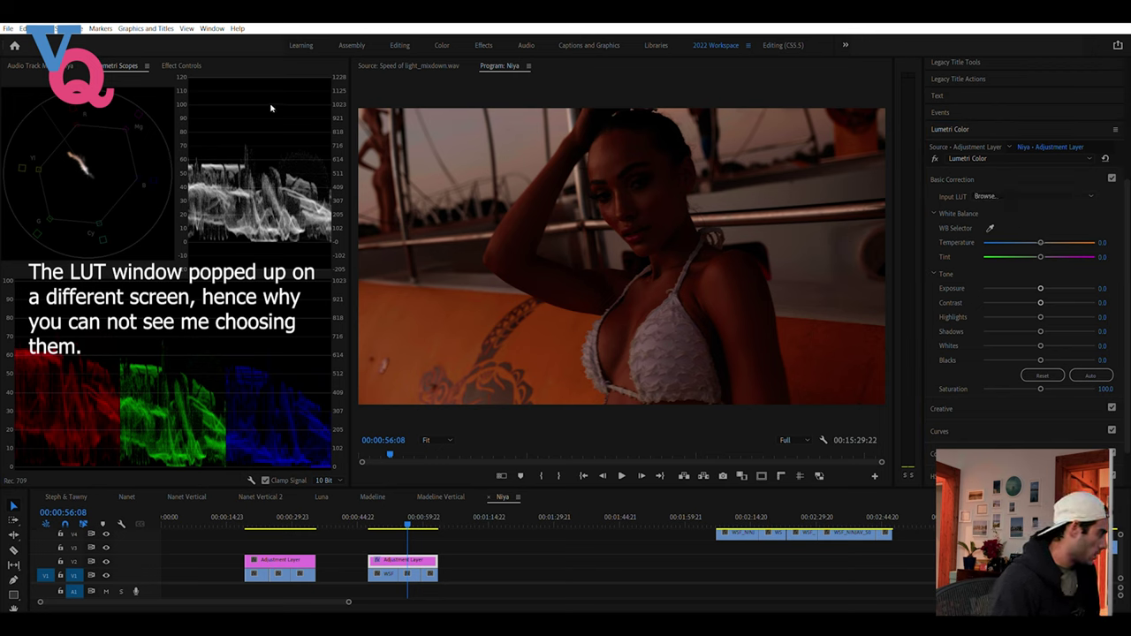
pyautogui.press('Return')
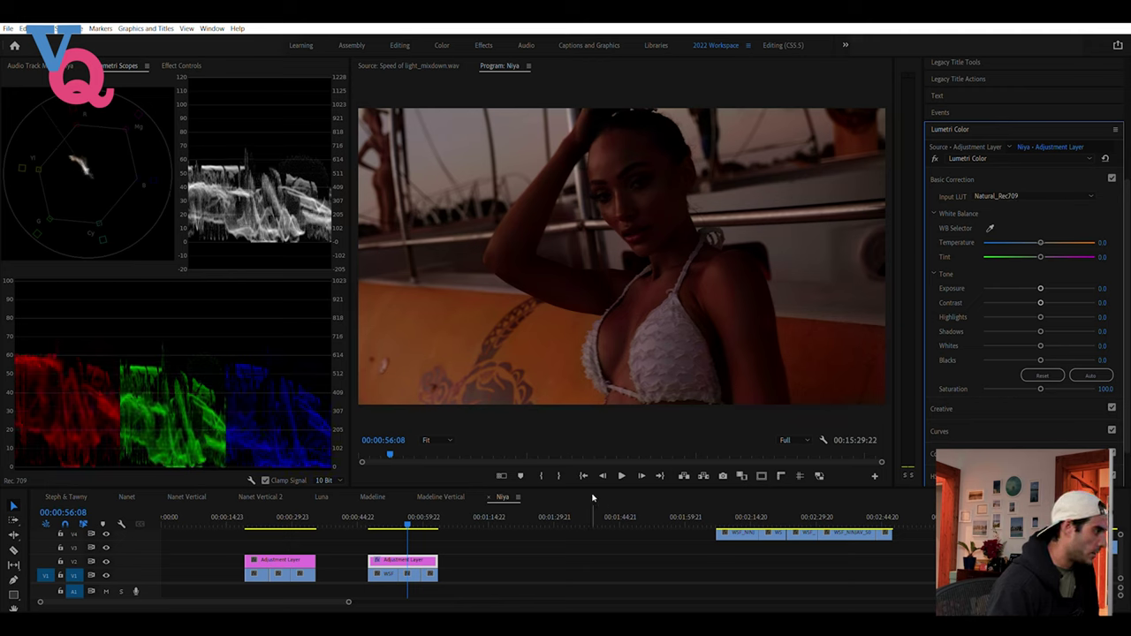
pyautogui.moveTo(382, 517); pyautogui.dragTo(375, 516)
pyautogui.click(436, 512)
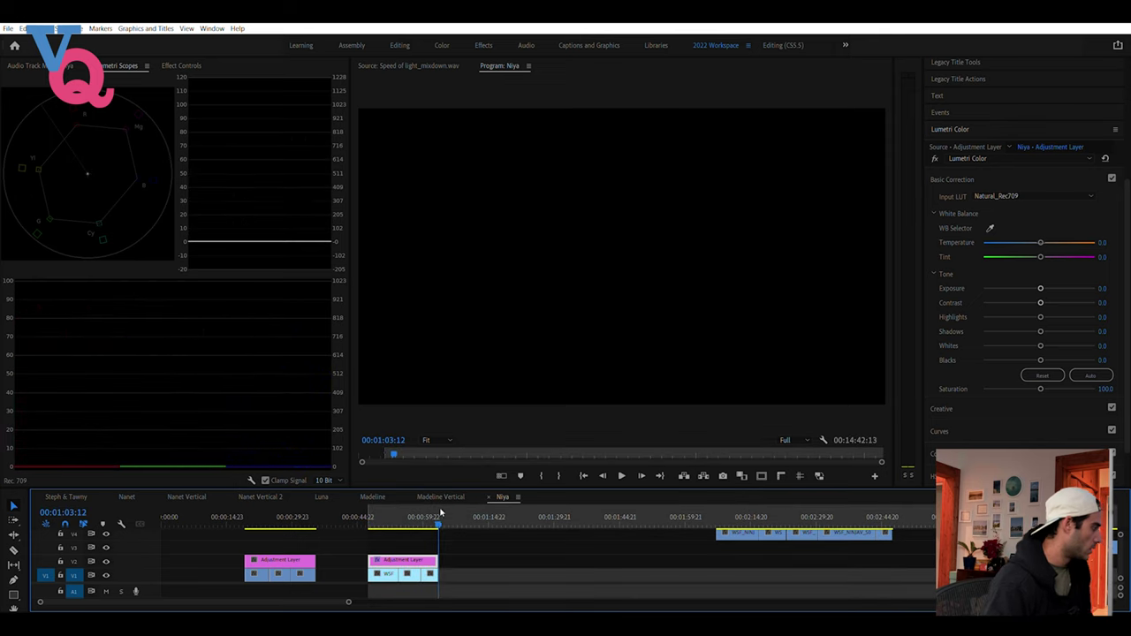
# Mark an out point at 00:01:03:12, play the range, and cut the adjustment layer at 00:01:00:08
pyautogui.press('o')
pyautogui.hotkey('ctrl', 'm')
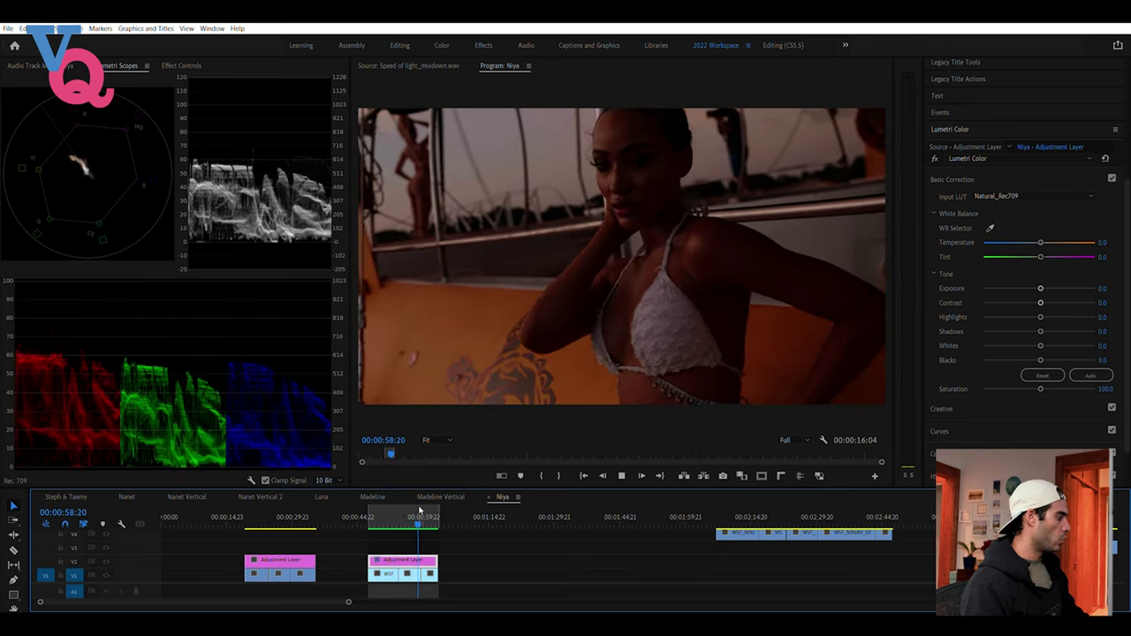
pyautogui.press('space')
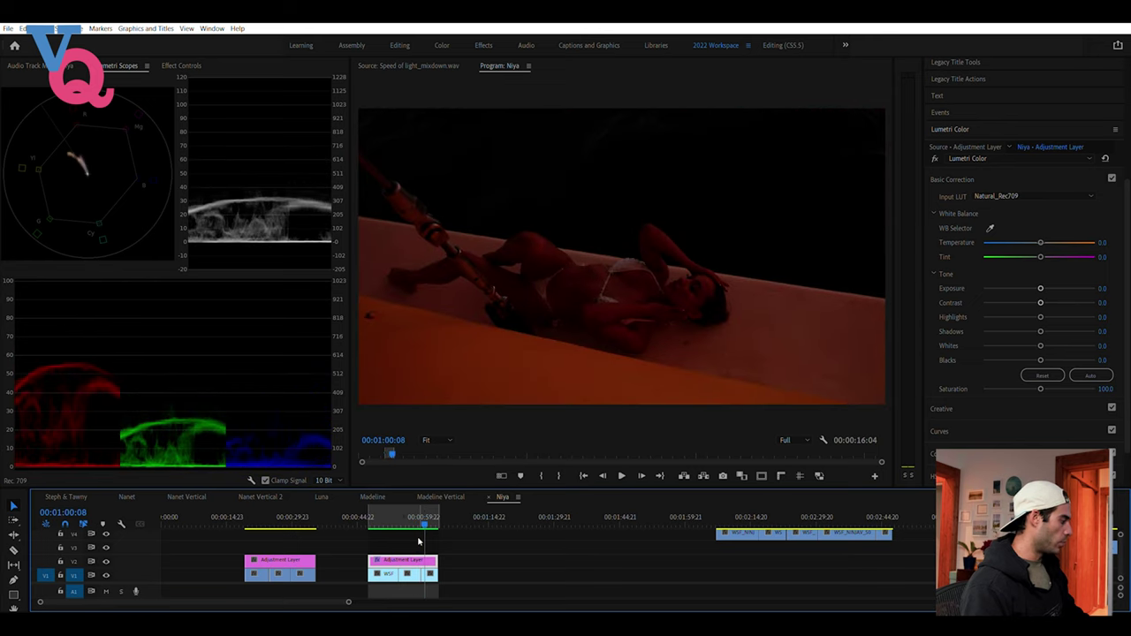
pyautogui.hotkey('ctrl', 'k')
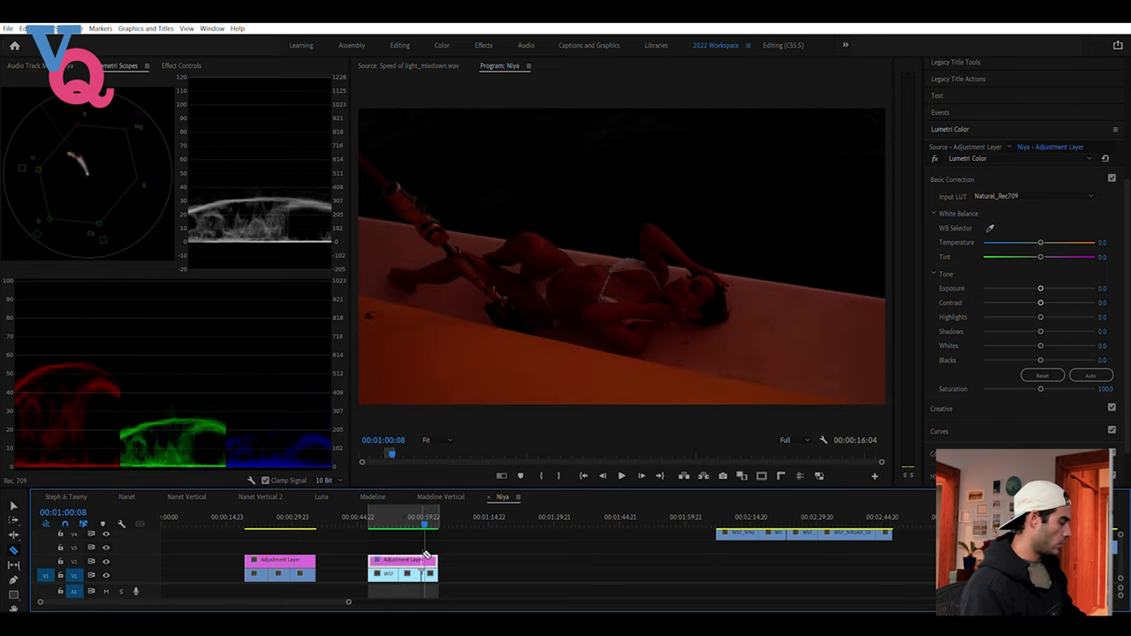
pyautogui.click(407, 518)
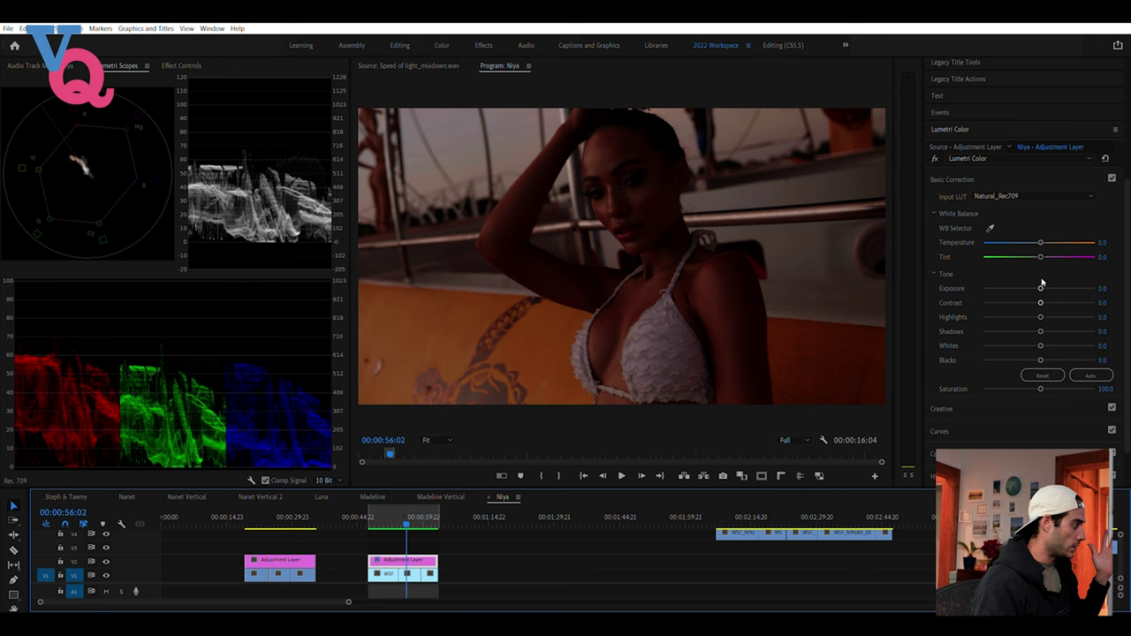
# Raise the adjustment layer's Lumetri Exposure to 2.0, then play back from 00:00:47:21
pyautogui.moveTo(1041, 285); pyautogui.dragTo(1058, 284)
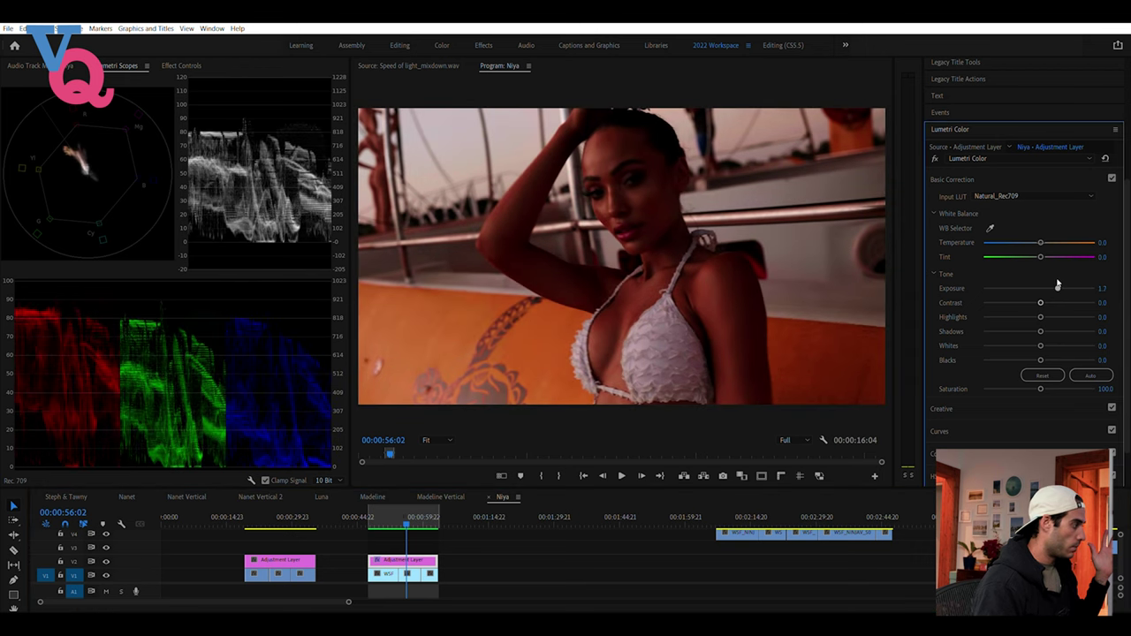
pyautogui.moveTo(1058, 285); pyautogui.dragTo(1061, 284)
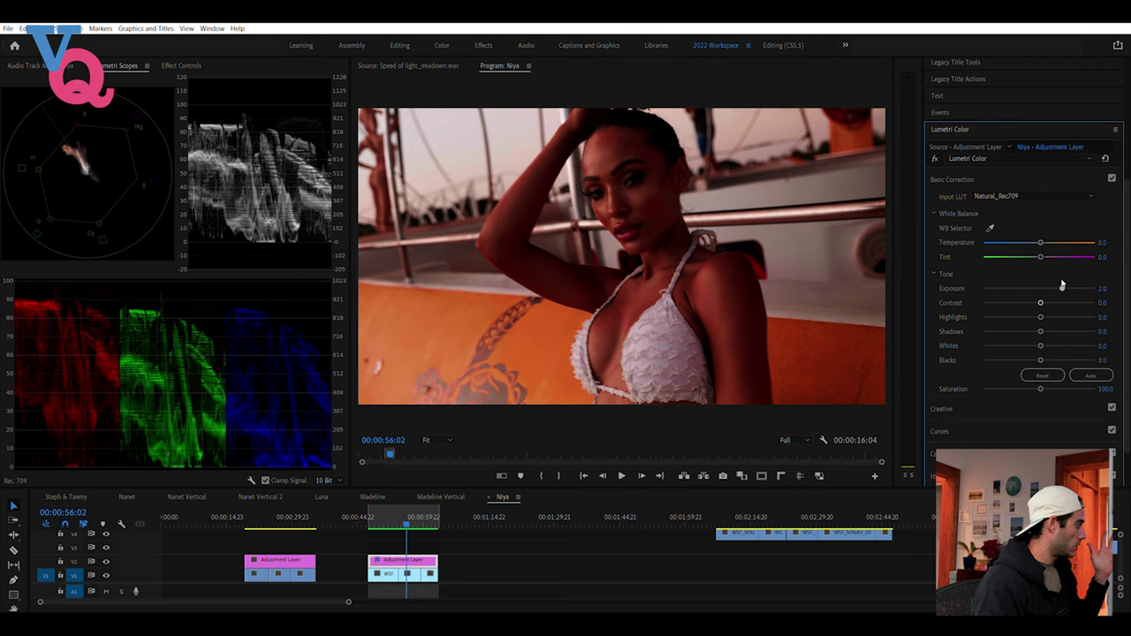
pyautogui.moveTo(1062, 285); pyautogui.dragTo(1062, 284)
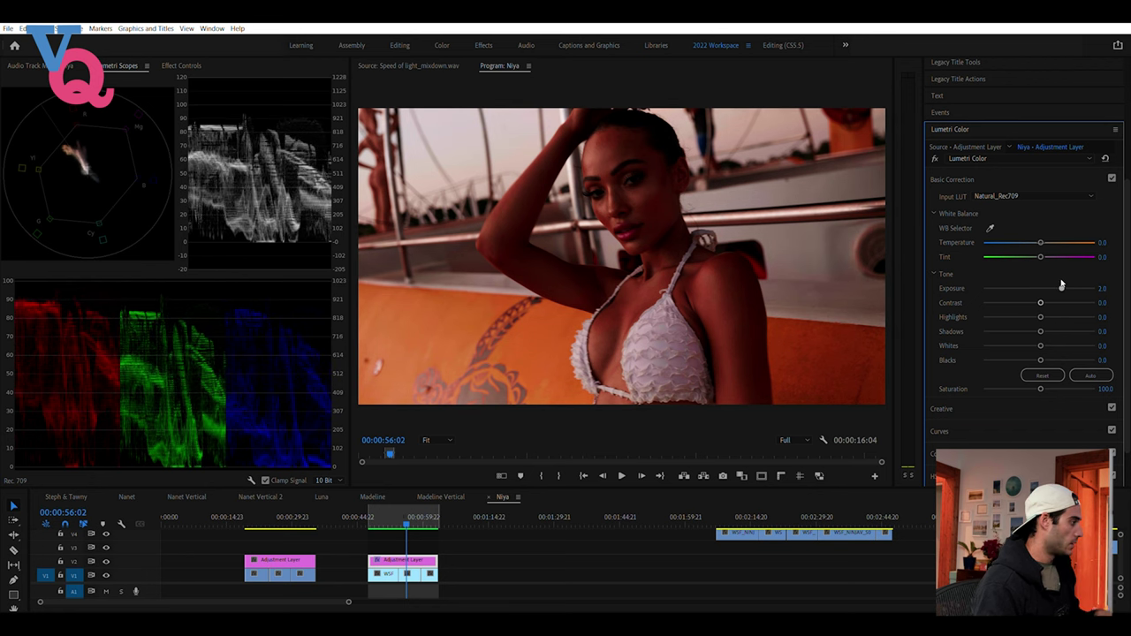
pyautogui.click(371, 517)
pyautogui.press('space')
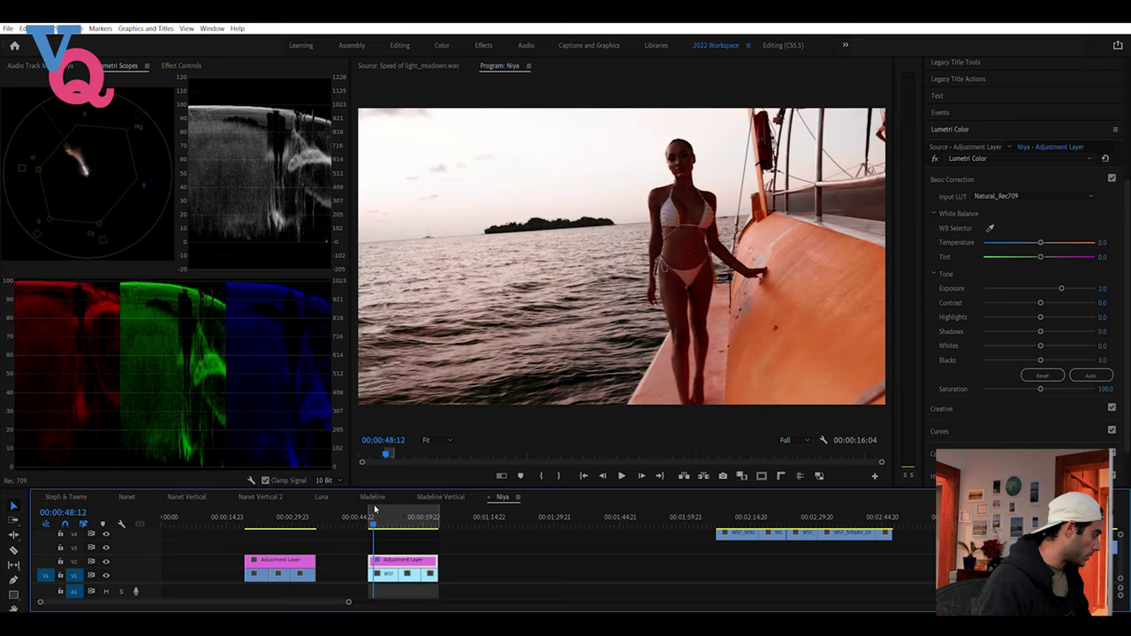
# Give the boat-deck WSF clip Contrast 10, Highlights -70.4 and Shadows 43.8
pyautogui.click(388, 570)
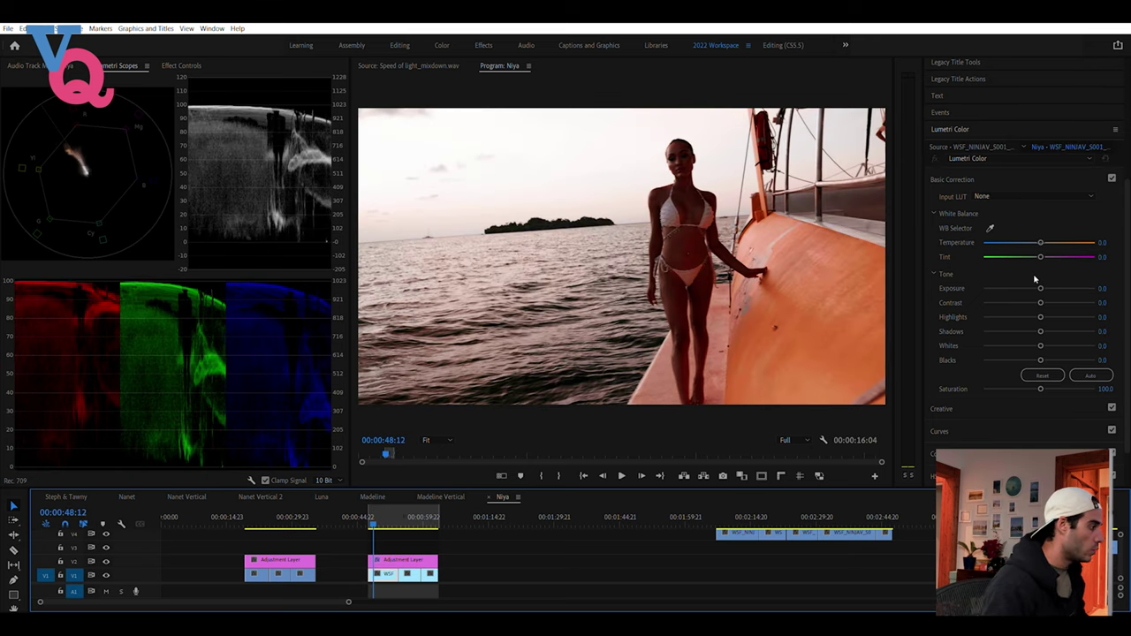
pyautogui.press('space')
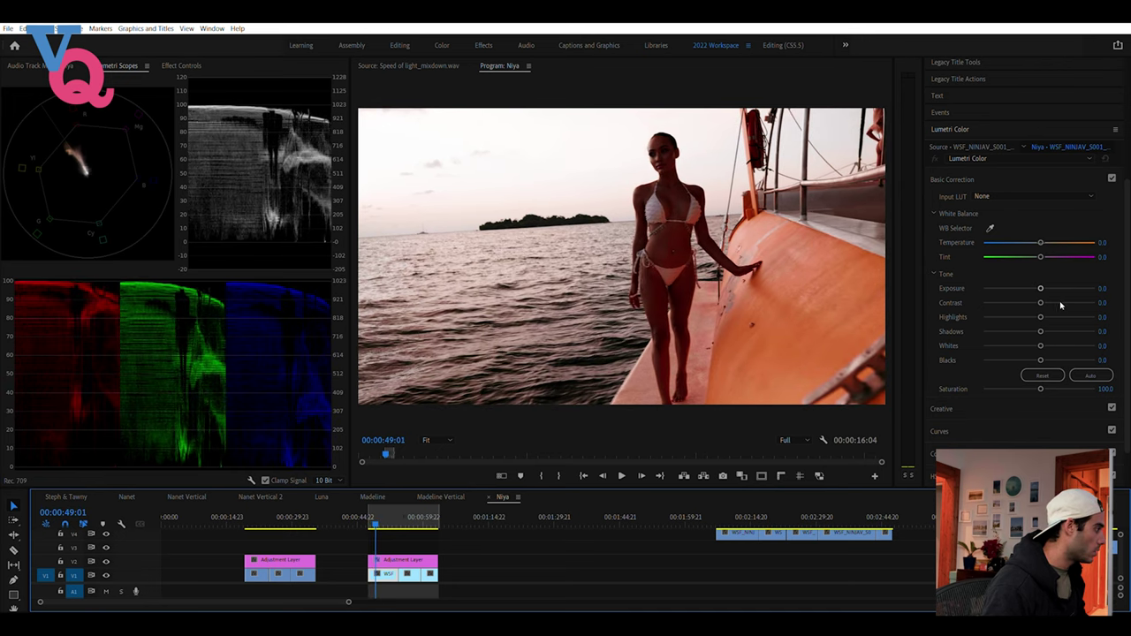
pyautogui.moveTo(1040, 307); pyautogui.dragTo(1017, 306)
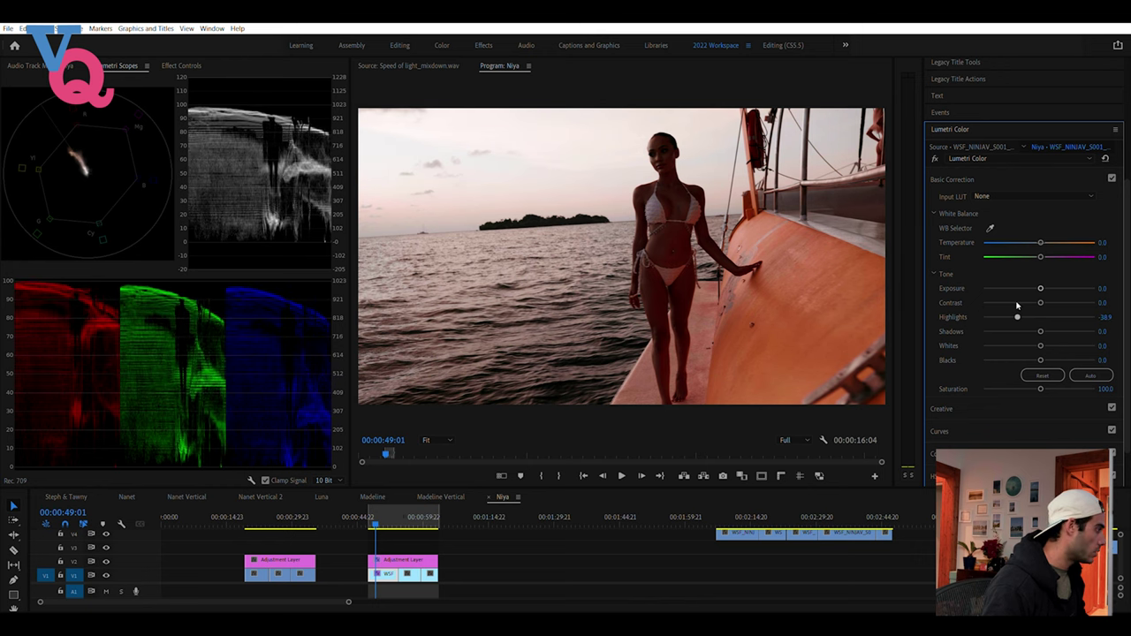
pyautogui.moveTo(1041, 325); pyautogui.dragTo(1044, 294)
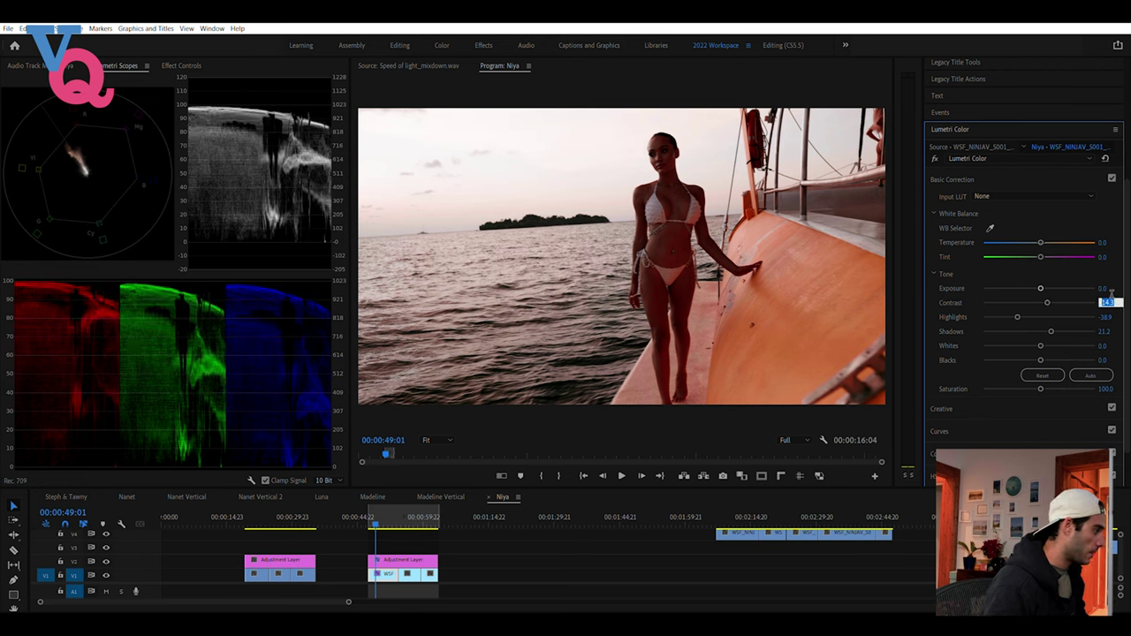
pyautogui.press('Return')
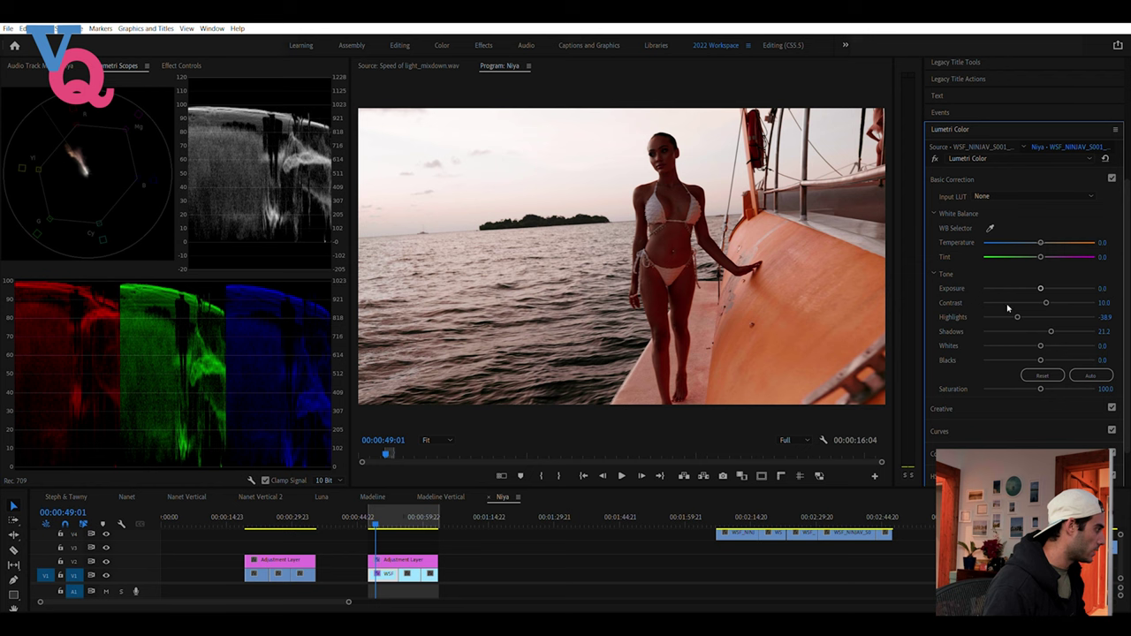
pyautogui.moveTo(1017, 310); pyautogui.dragTo(969, 304)
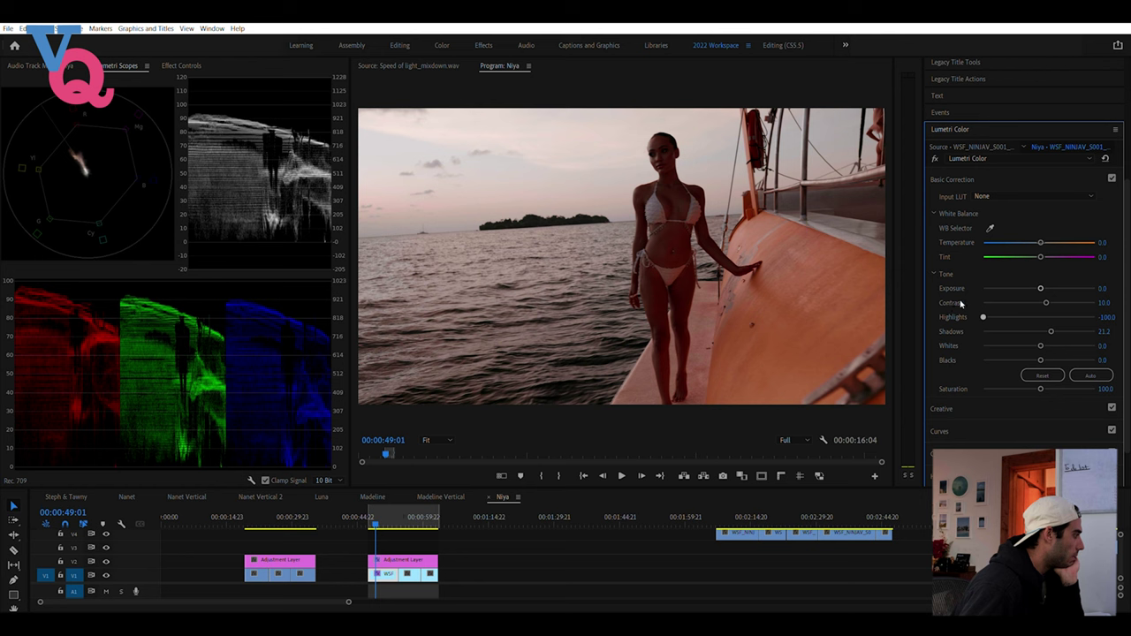
pyautogui.moveTo(981, 306); pyautogui.dragTo(1003, 313)
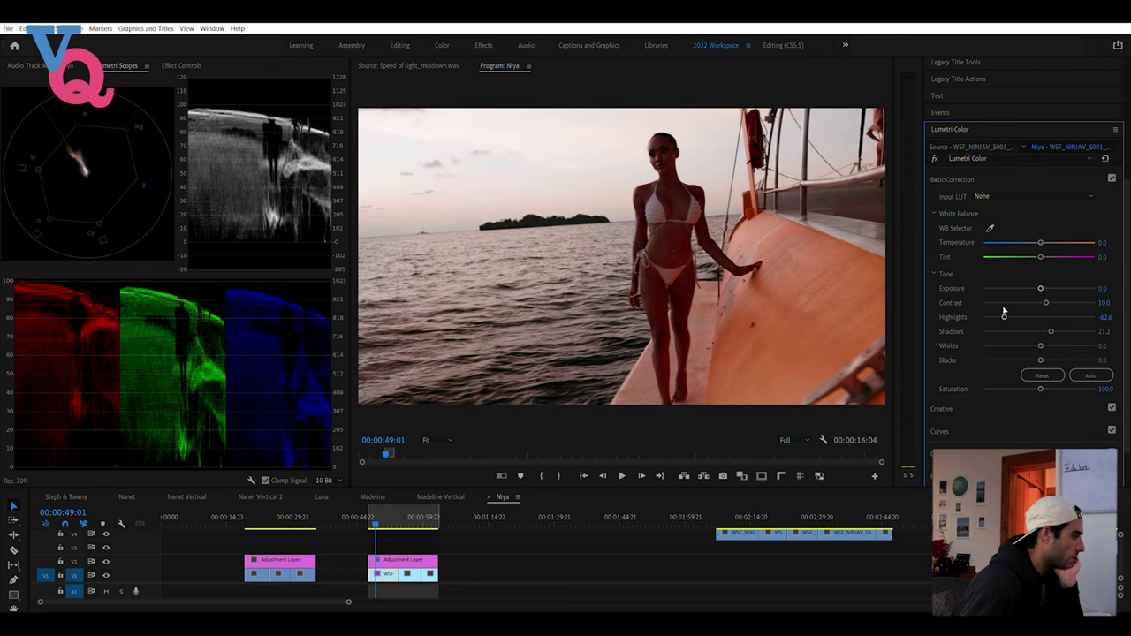
pyautogui.moveTo(1053, 327); pyautogui.dragTo(999, 311)
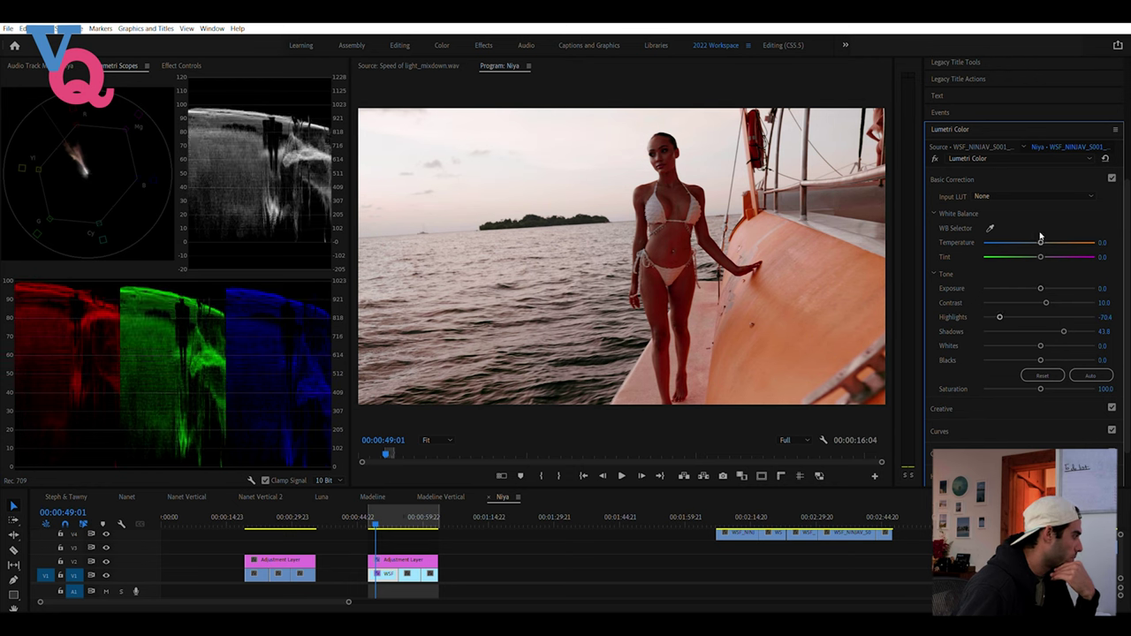
# Cool the boat-deck clip's Temperature to about -8.4 and return Tint to near zero
pyautogui.moveTo(1041, 235); pyautogui.dragTo(1037, 236)
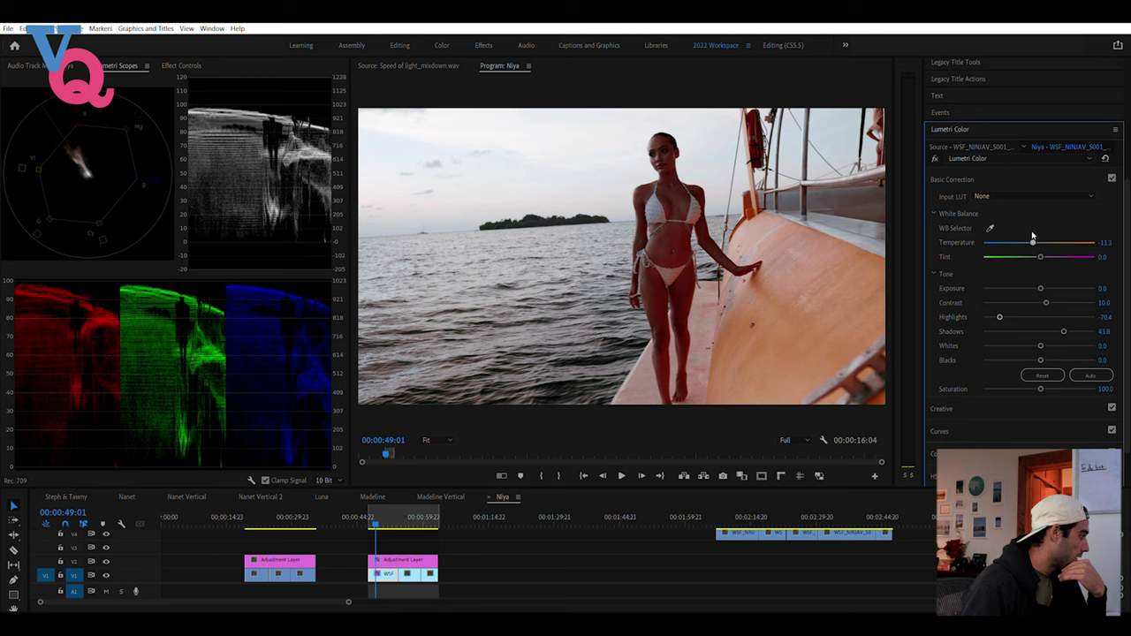
pyautogui.moveTo(1032, 237); pyautogui.dragTo(1039, 252)
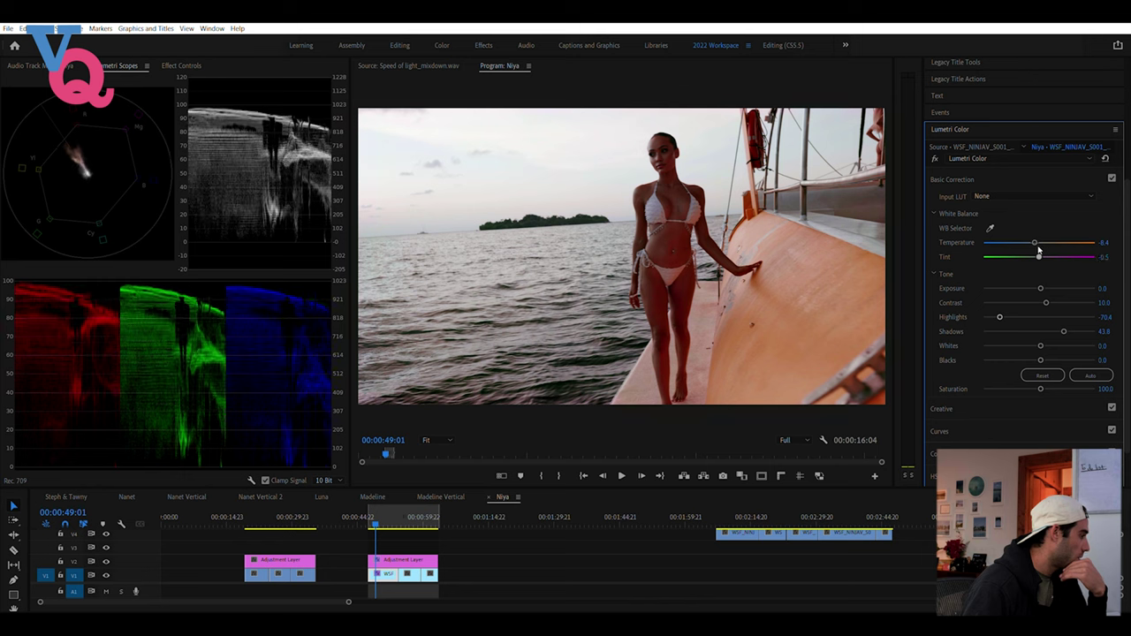
pyautogui.moveTo(1038, 252); pyautogui.dragTo(1037, 252)
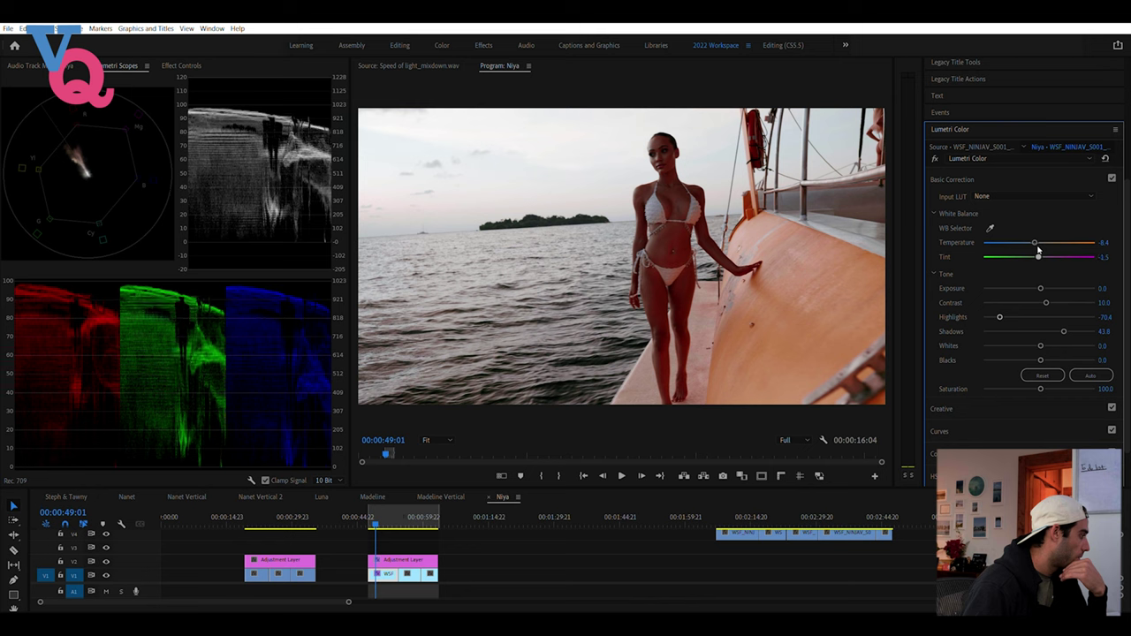
pyautogui.moveTo(1038, 252); pyautogui.dragTo(1039, 249)
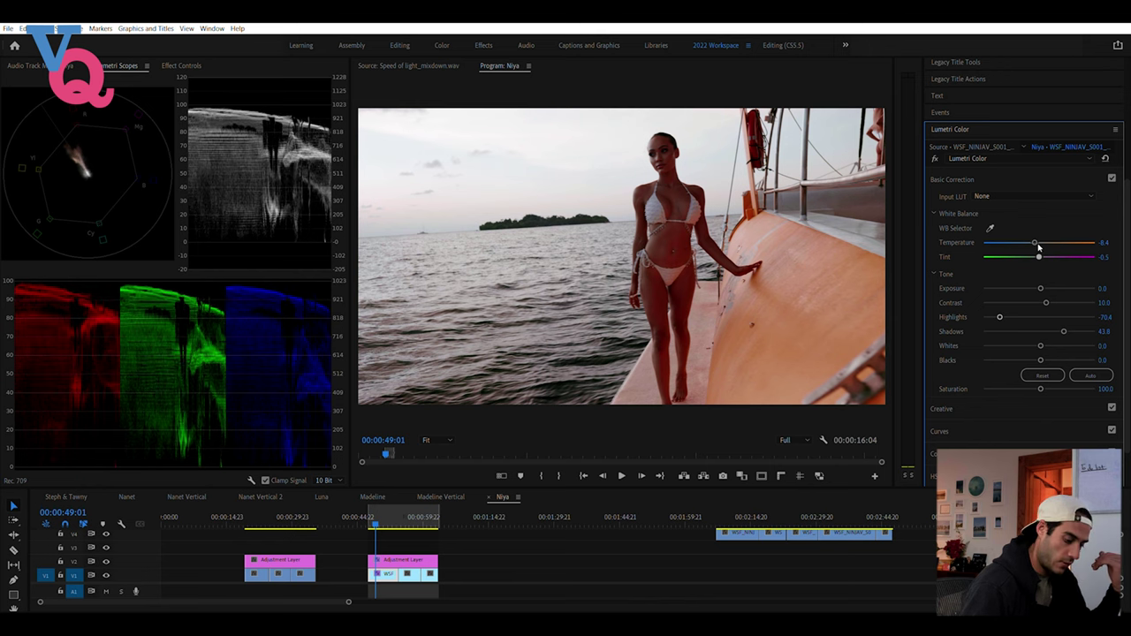
pyautogui.click(1104, 257)
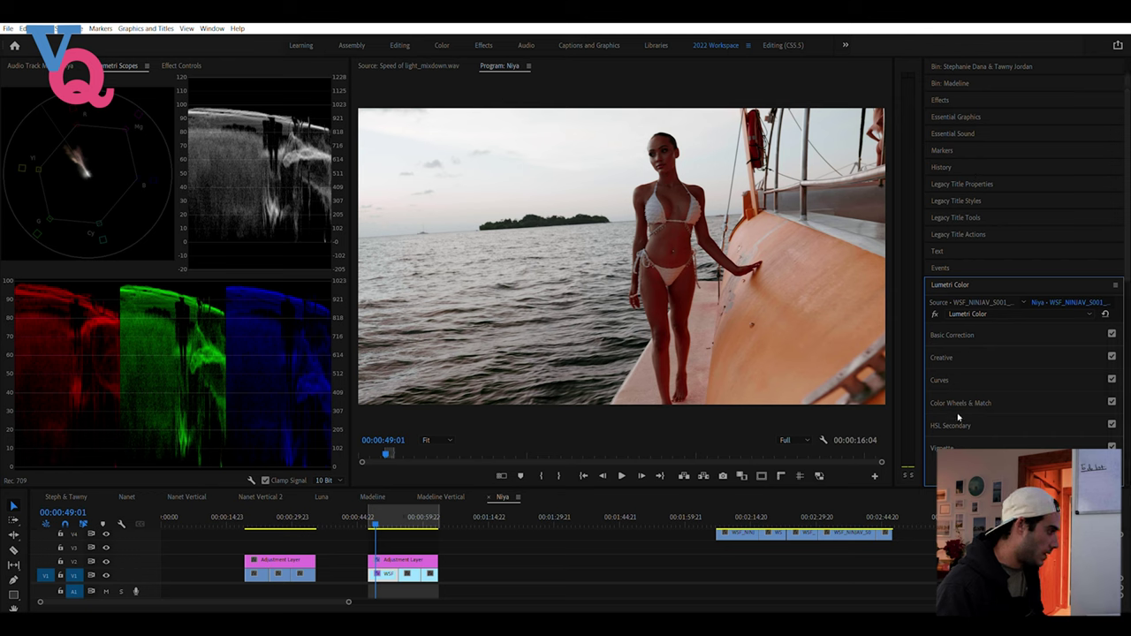
# Sample the woman's skin with the HSL Secondary Set color eyedropper and enable Color/Gray
pyautogui.scroll(-1, 990, 418)
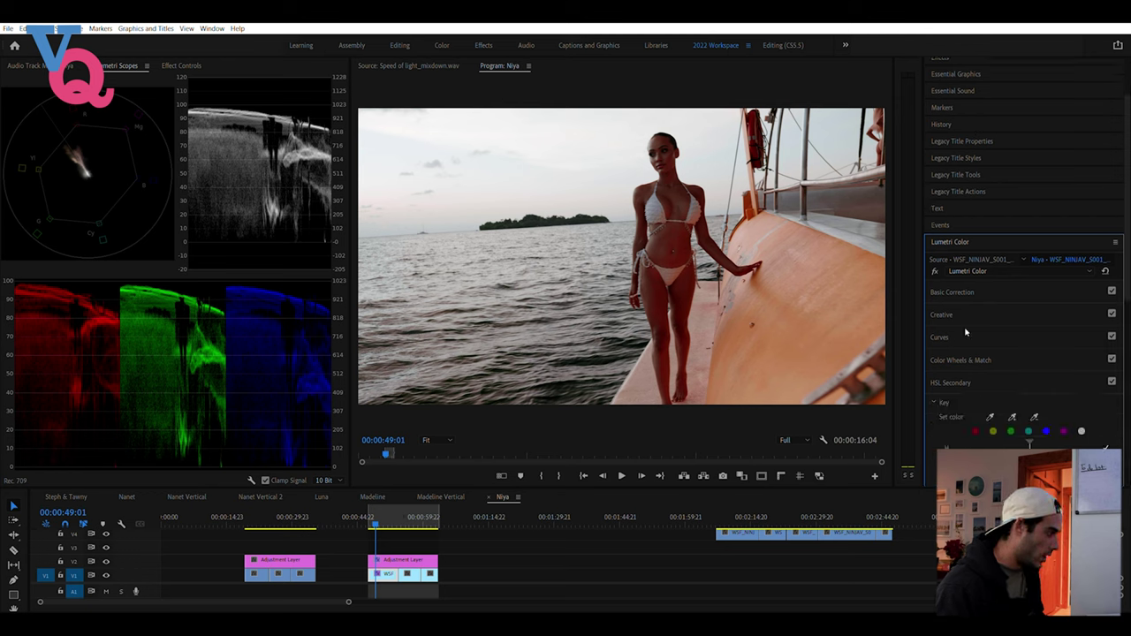
pyautogui.scroll(-1, 970, 361)
pyautogui.scroll(-1, 970, 361)
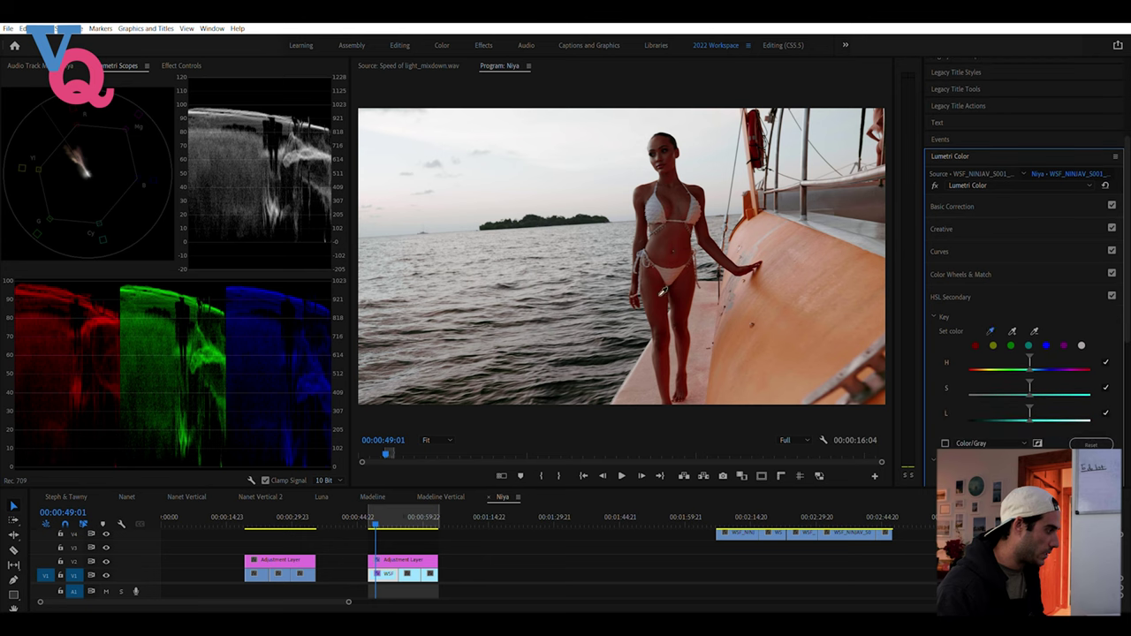
pyautogui.click(778, 300)
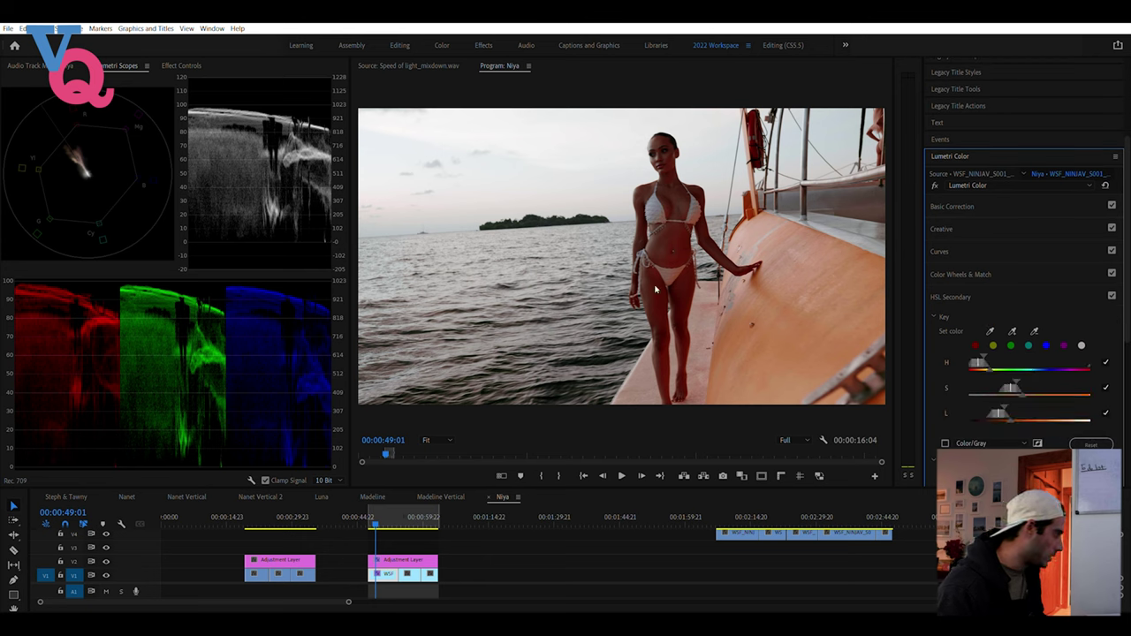
pyautogui.click(946, 442)
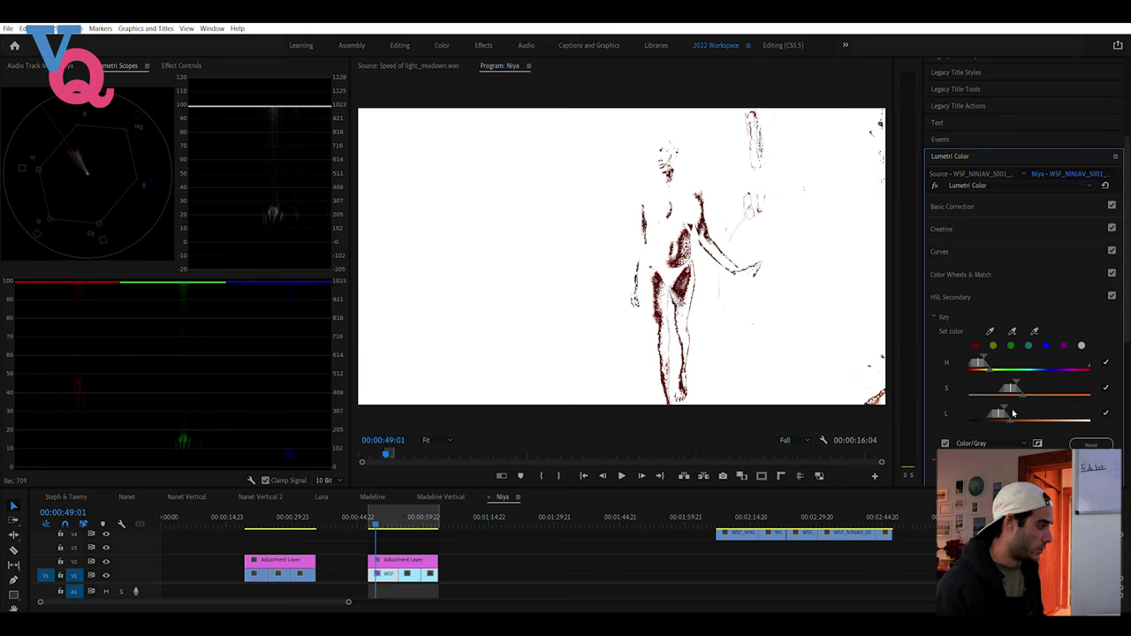
# Refine the key's luminance, saturation and hue ranges and add more sampled skin tones
pyautogui.moveTo(1017, 410); pyautogui.dragTo(1029, 407)
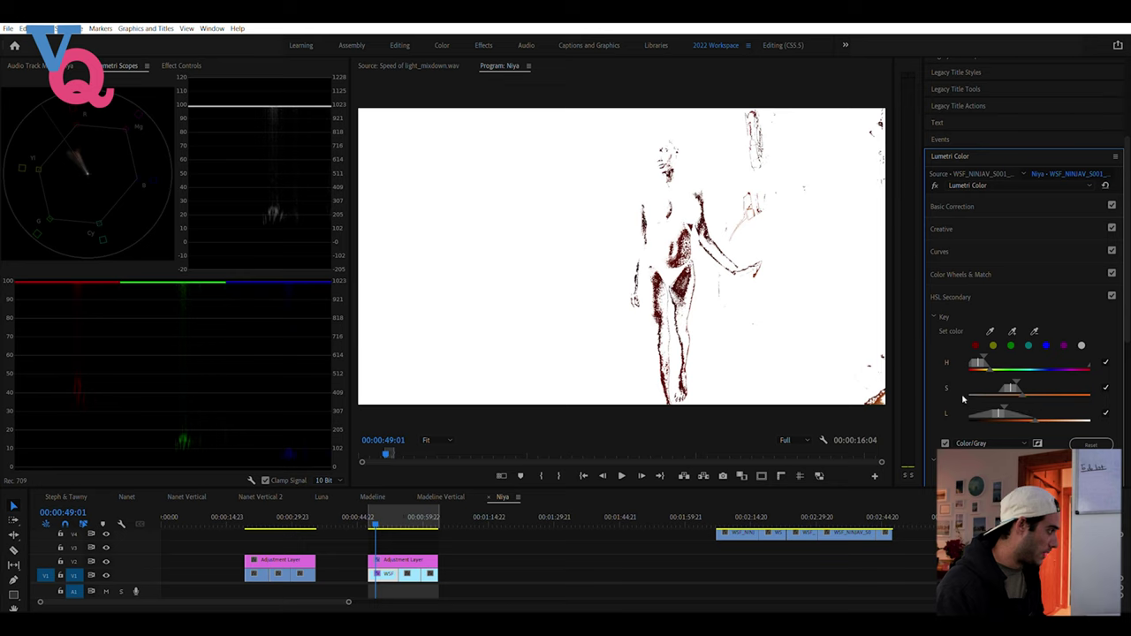
pyautogui.moveTo(1000, 399)
pyautogui.mouseDown()
pyautogui.moveTo(1047, 406)
pyautogui.moveTo(995, 401)
pyautogui.mouseUp()
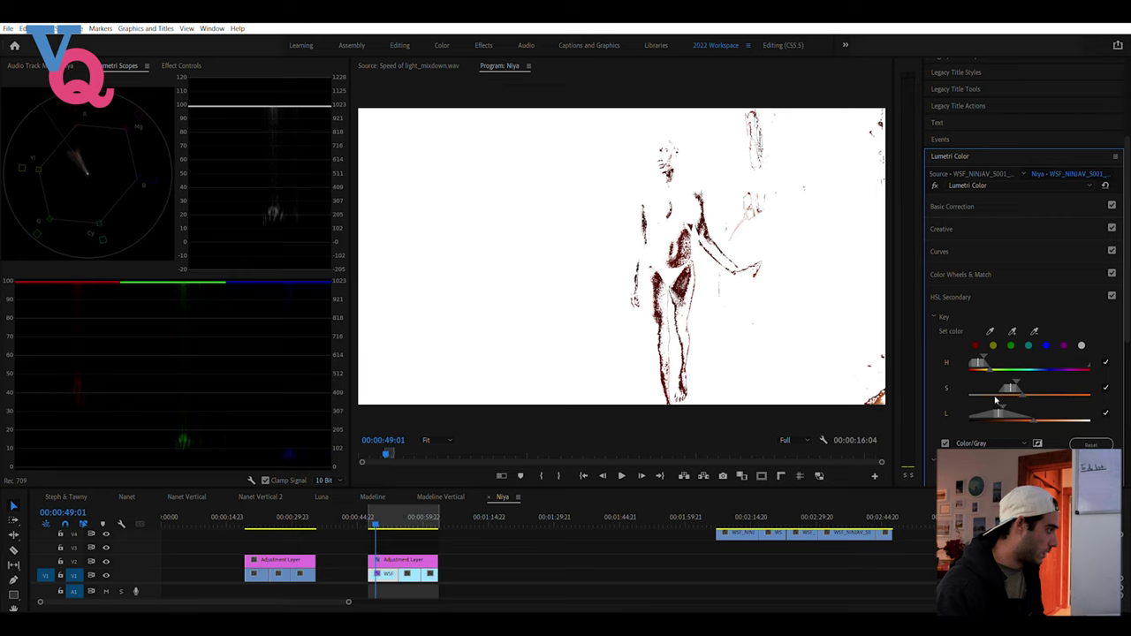
pyautogui.moveTo(1022, 388); pyautogui.dragTo(1054, 390)
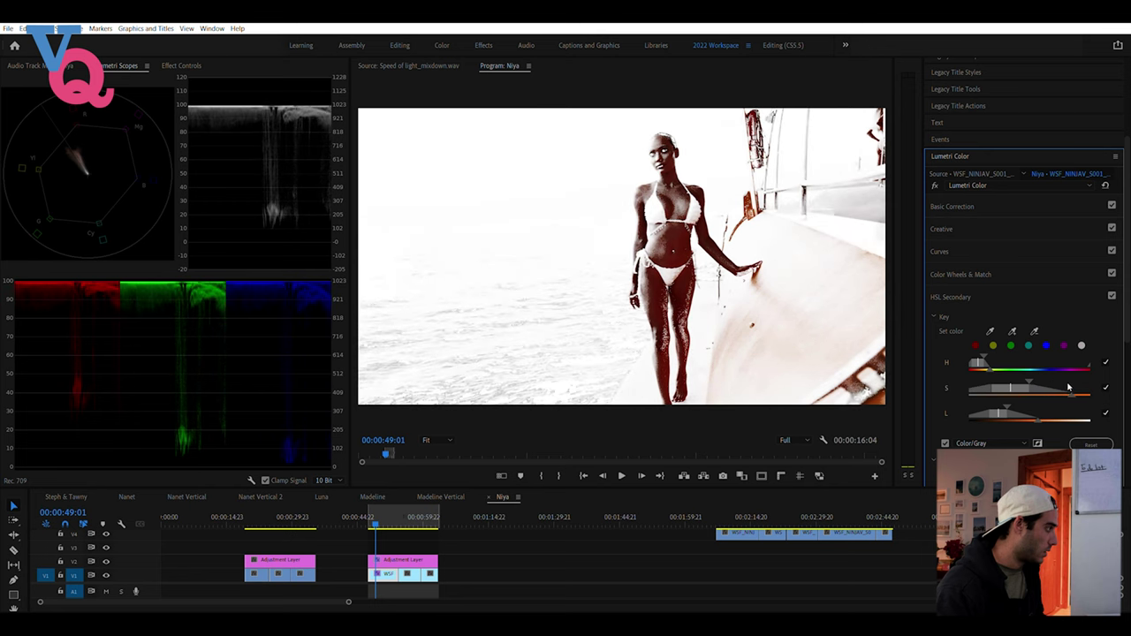
pyautogui.moveTo(995, 362)
pyautogui.mouseDown()
pyautogui.moveTo(1005, 364)
pyautogui.moveTo(982, 364)
pyautogui.moveTo(1009, 366)
pyautogui.moveTo(992, 363)
pyautogui.mouseUp()
pyautogui.moveTo(985, 348); pyautogui.dragTo(978, 349)
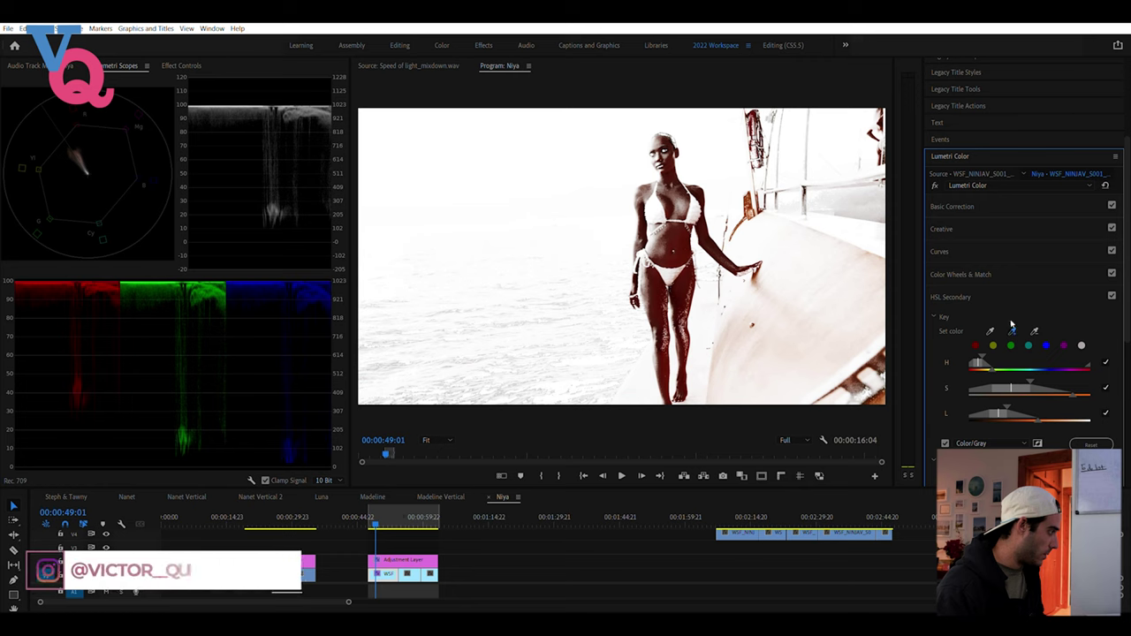
pyautogui.click(687, 324)
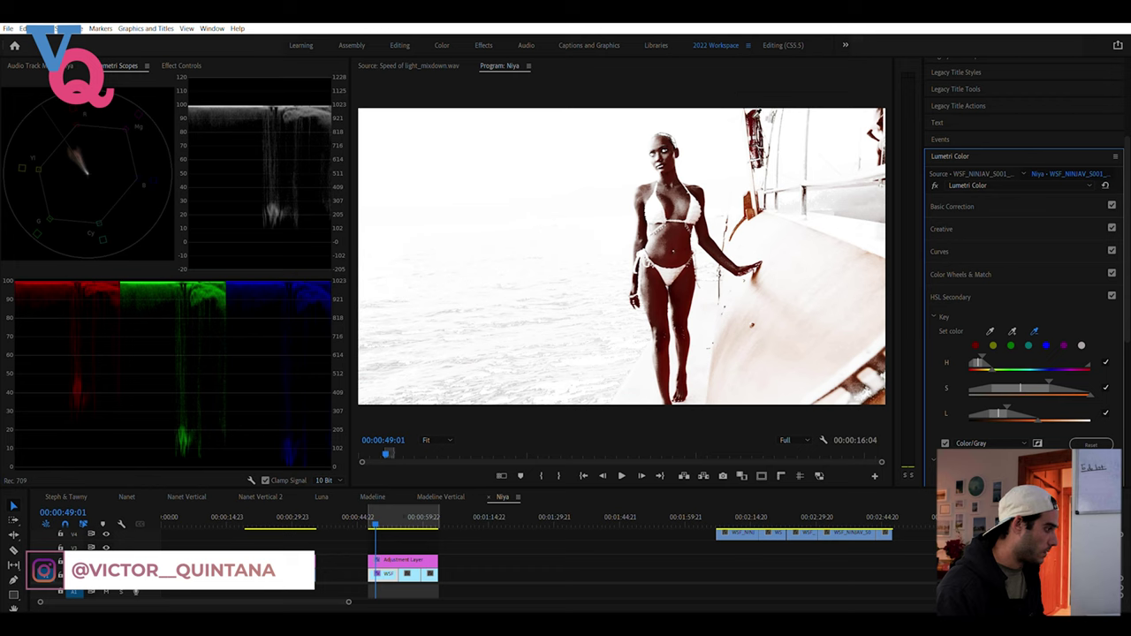
pyautogui.click(752, 111)
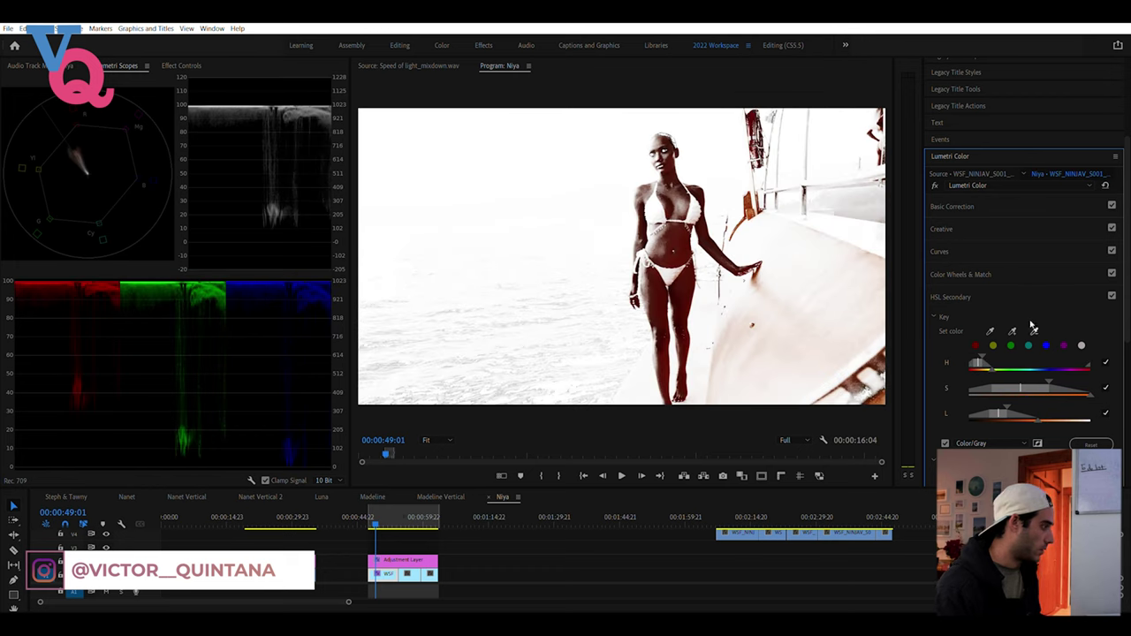
# Blur the key edges slightly, switch to Shadows/Midtones/Highlights wheels, and turn off Color/Gray
pyautogui.scroll(-1, 972, 350)
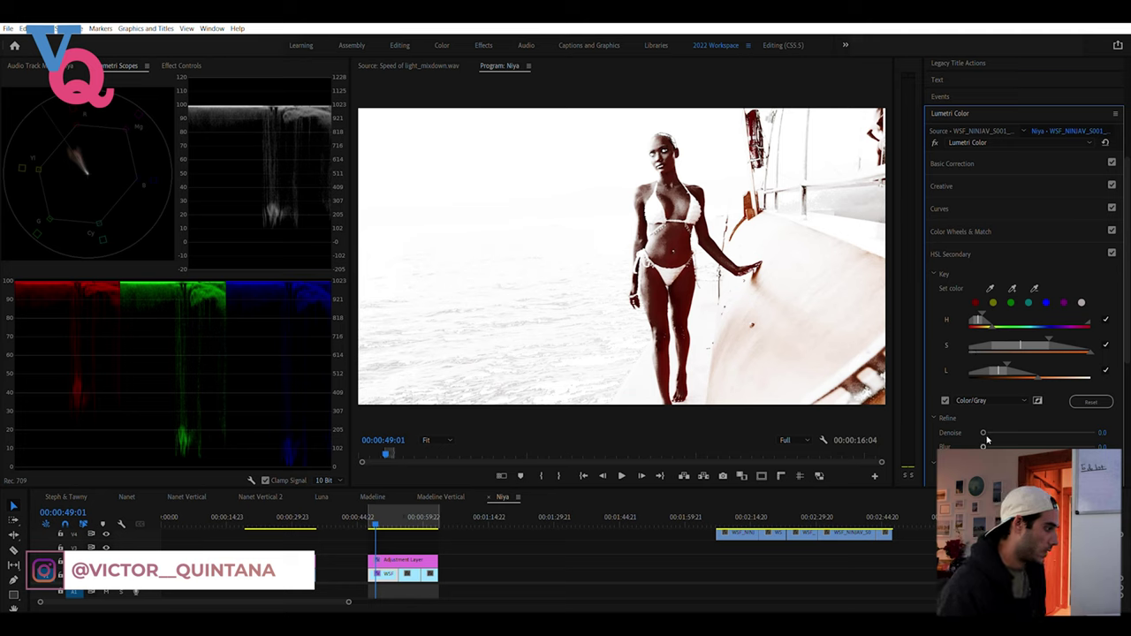
pyautogui.moveTo(984, 438); pyautogui.dragTo(988, 438)
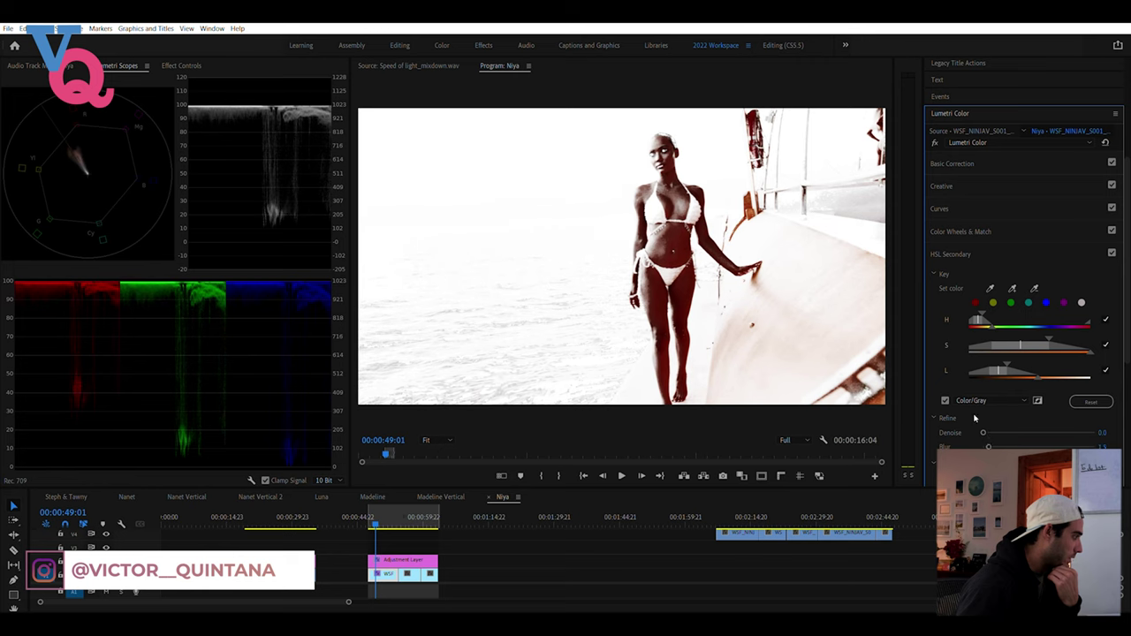
pyautogui.scroll(-1, 979, 424)
pyautogui.scroll(-1, 975, 416)
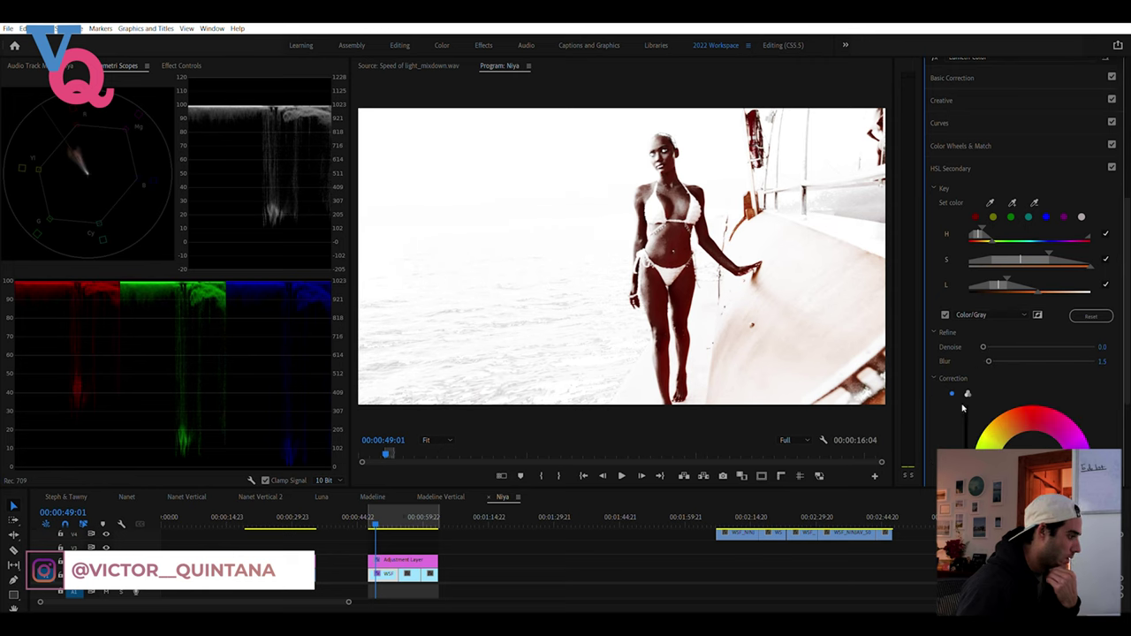
pyautogui.scroll(-2, 963, 408)
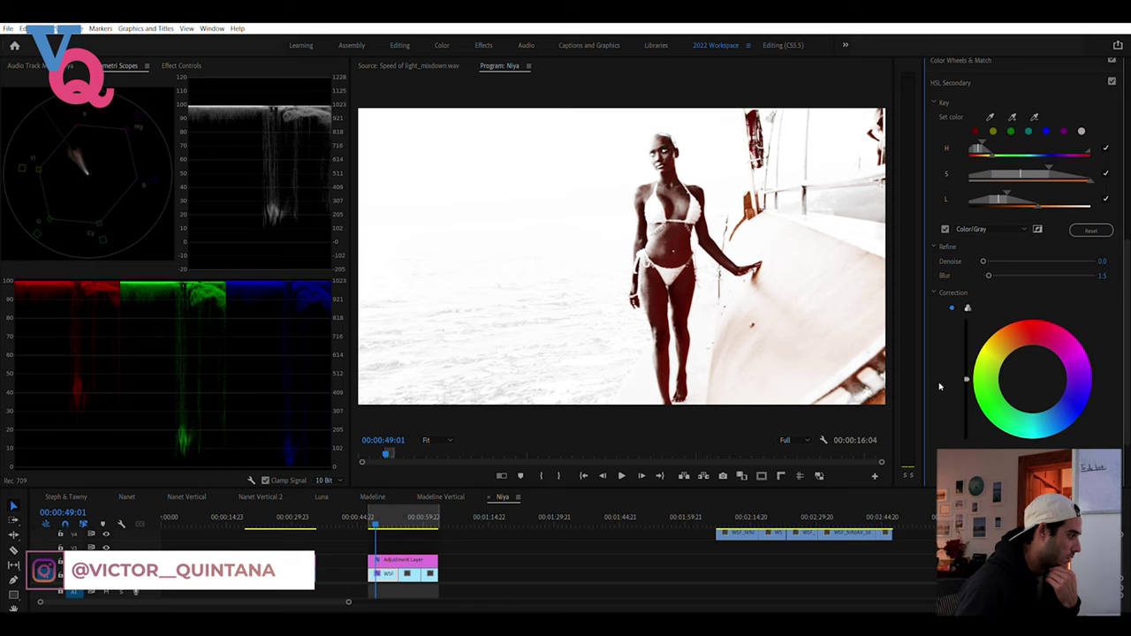
pyautogui.scroll(-1, 945, 353)
pyautogui.click(969, 263)
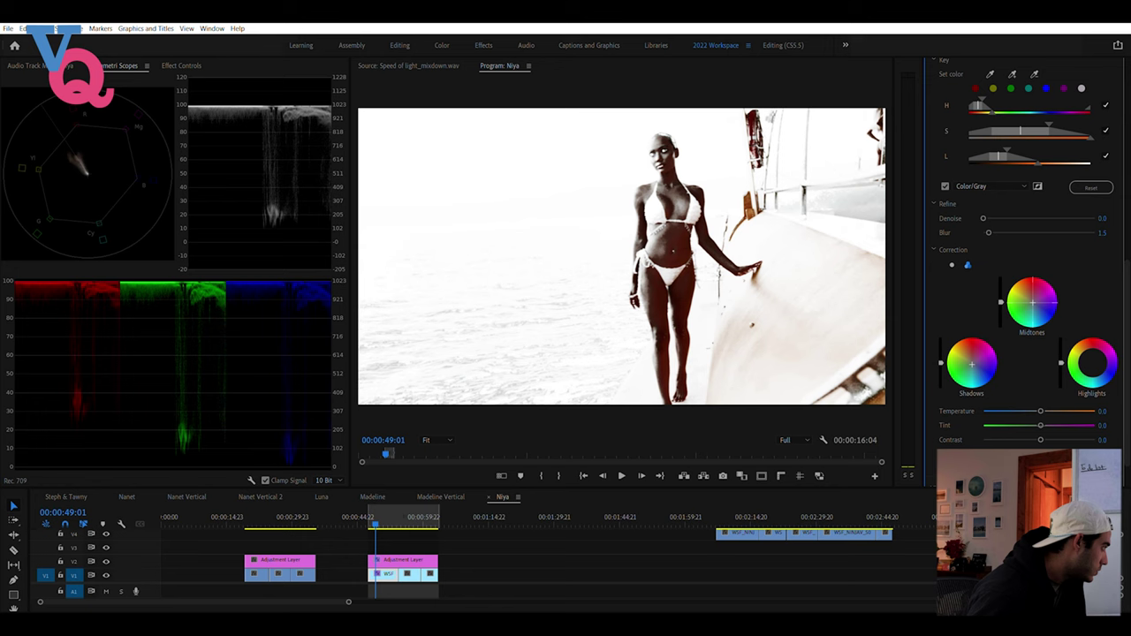
pyautogui.click(945, 186)
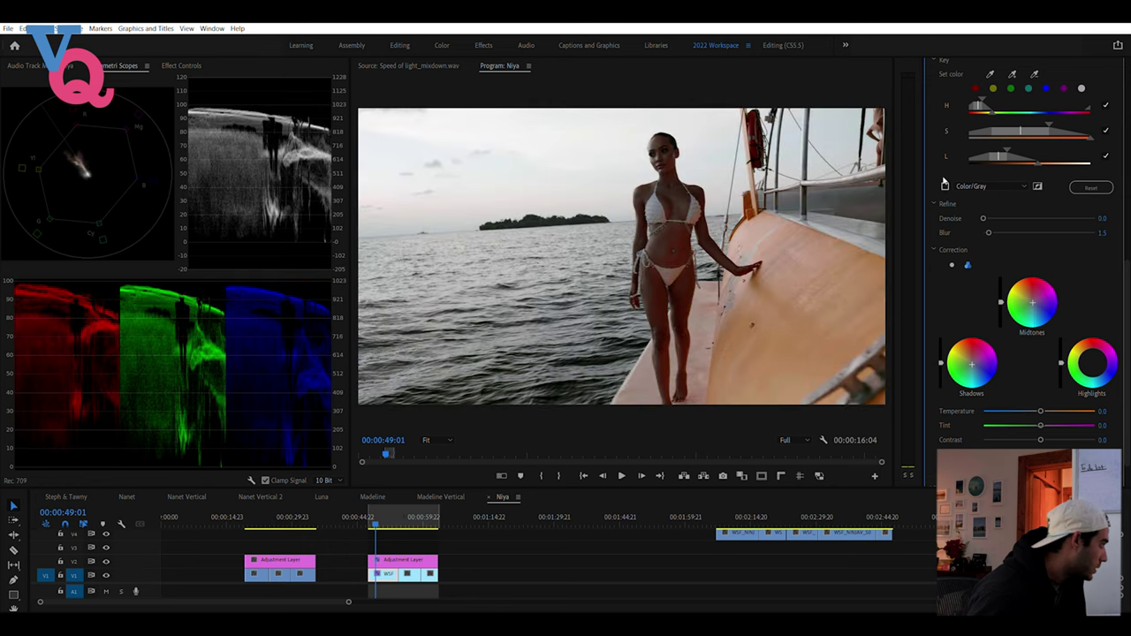
# Set the skin-key correction to Temperature -4.4, Tint -7.4 and Sharpen 19.2, with Color/Gray off
pyautogui.click(945, 186)
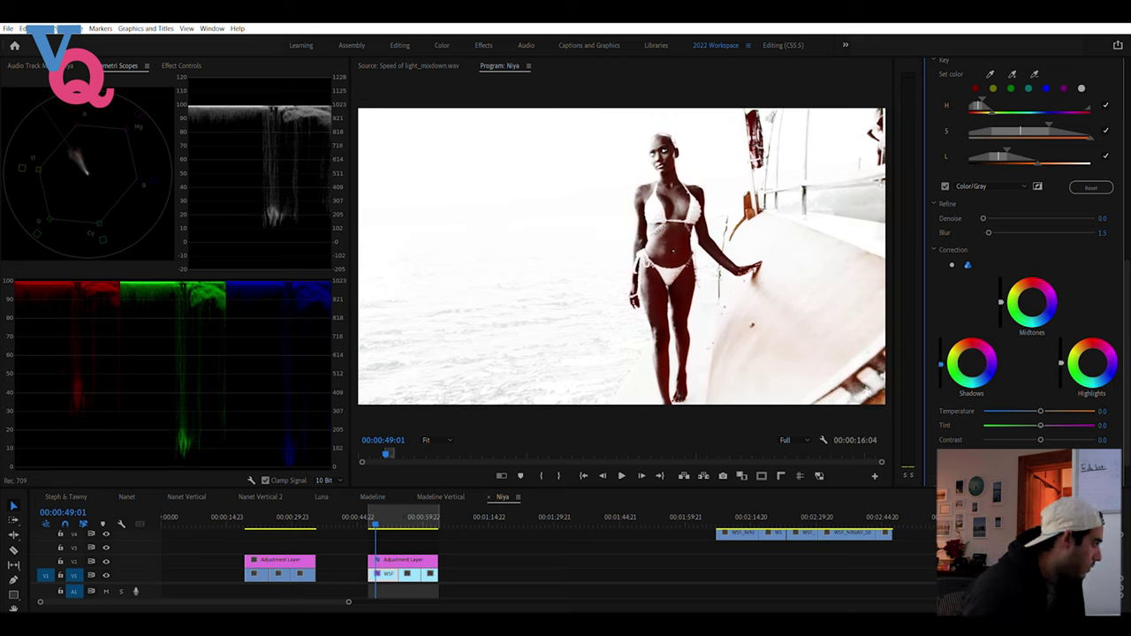
pyautogui.click(944, 184)
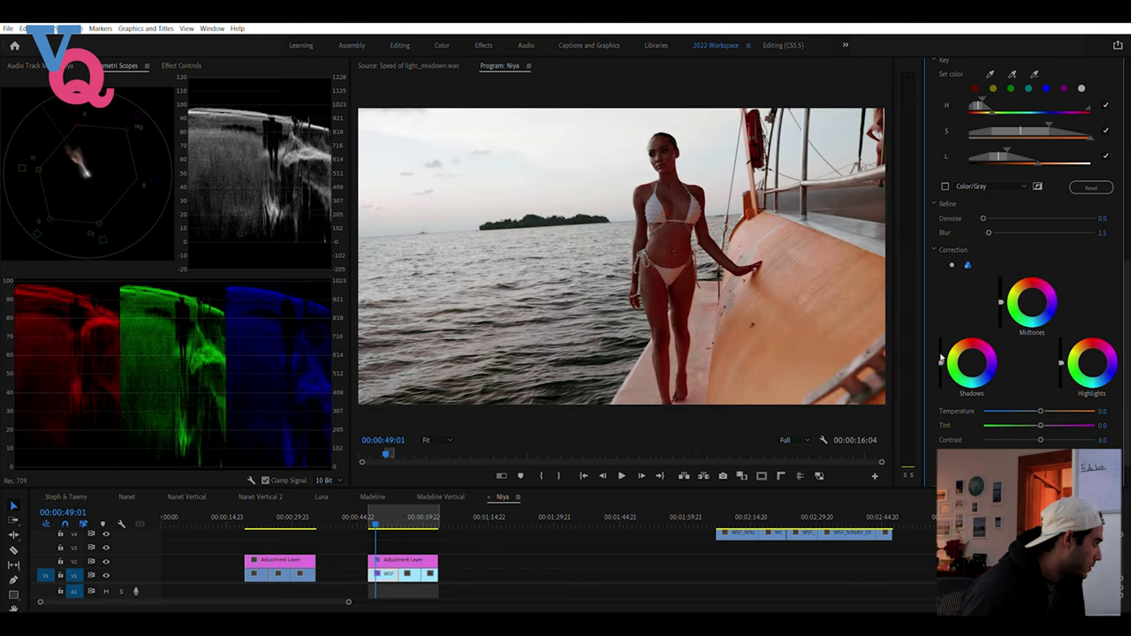
pyautogui.moveTo(941, 362); pyautogui.dragTo(941, 359)
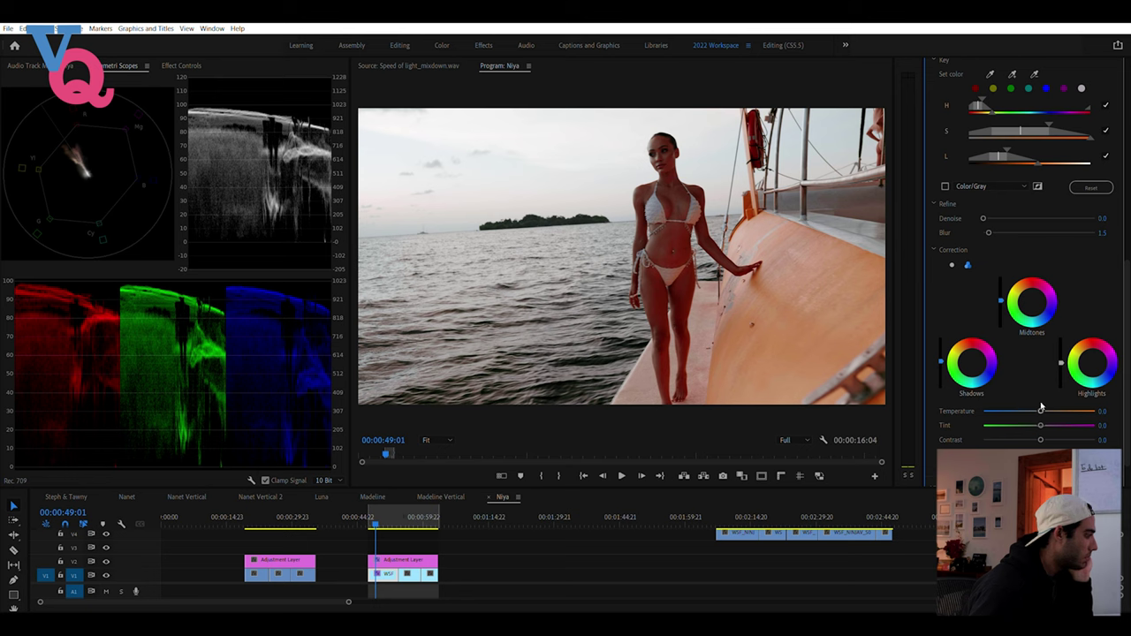
pyautogui.moveTo(1040, 425); pyautogui.dragTo(1036, 413)
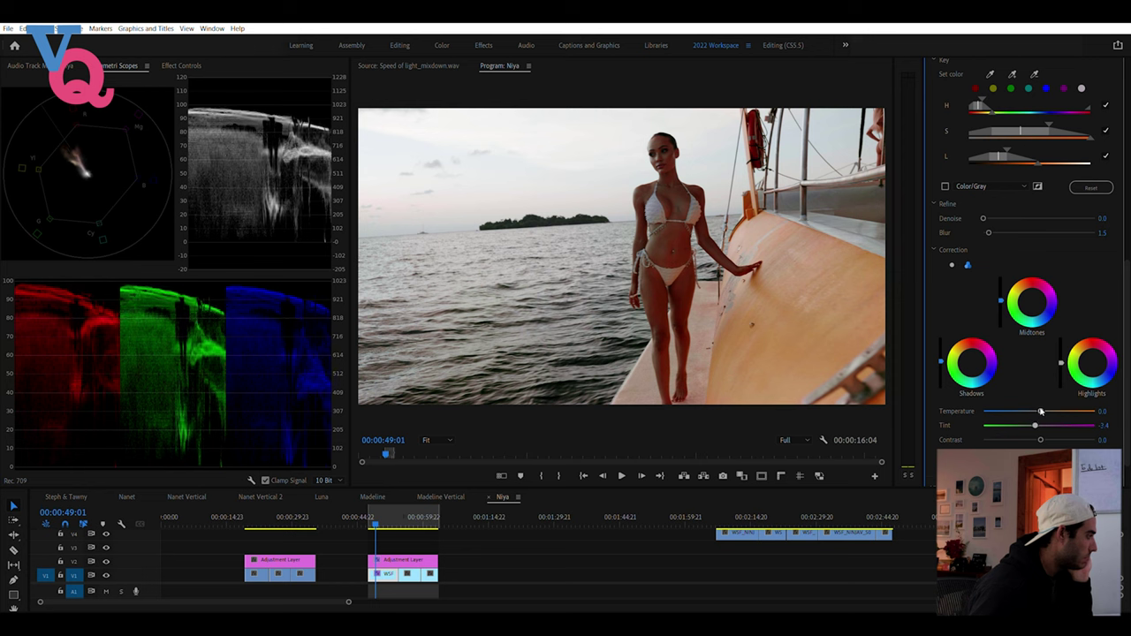
pyautogui.click(1041, 403)
pyautogui.moveTo(1040, 407); pyautogui.dragTo(1036, 403)
pyautogui.scroll(-1, 1039, 445)
pyautogui.moveTo(1041, 403)
pyautogui.mouseDown()
pyautogui.moveTo(1051, 405)
pyautogui.moveTo(1036, 421)
pyautogui.mouseUp()
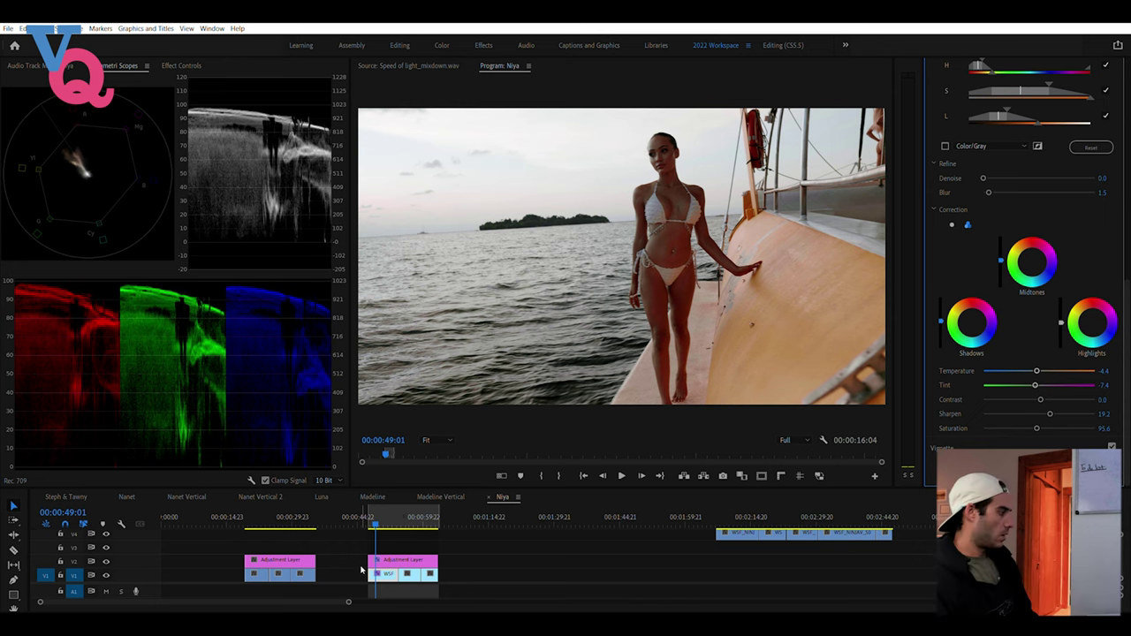
# Play the graded boat clips from about 00:00:47:12, stopping on the close-up near 00:00:57:23
pyautogui.press('space')
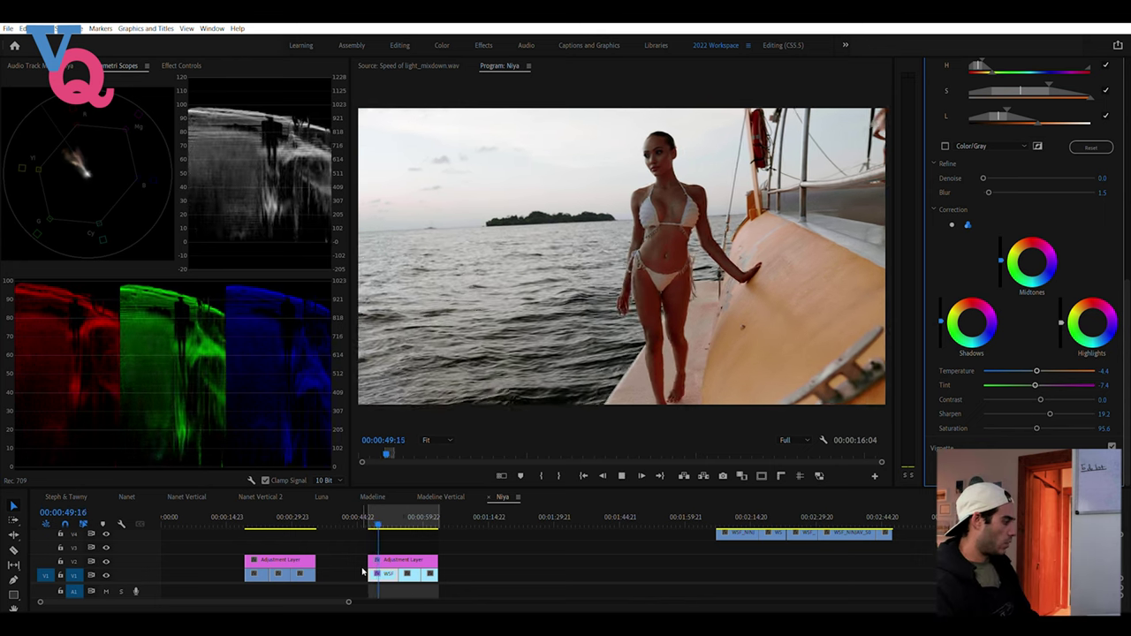
pyautogui.press('space')
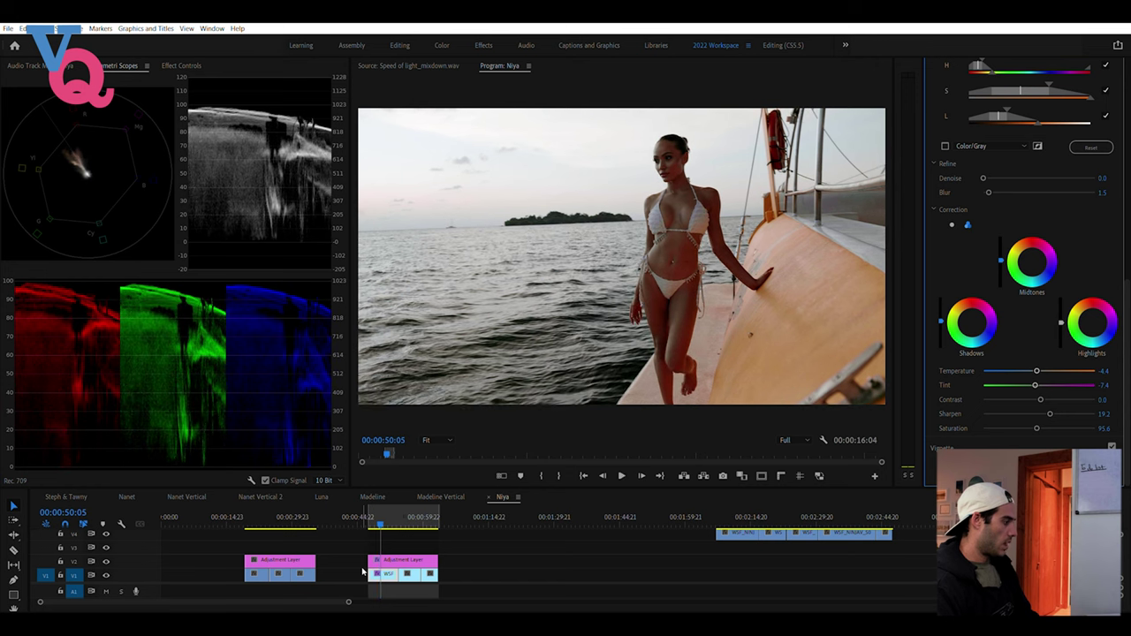
pyautogui.press('space')
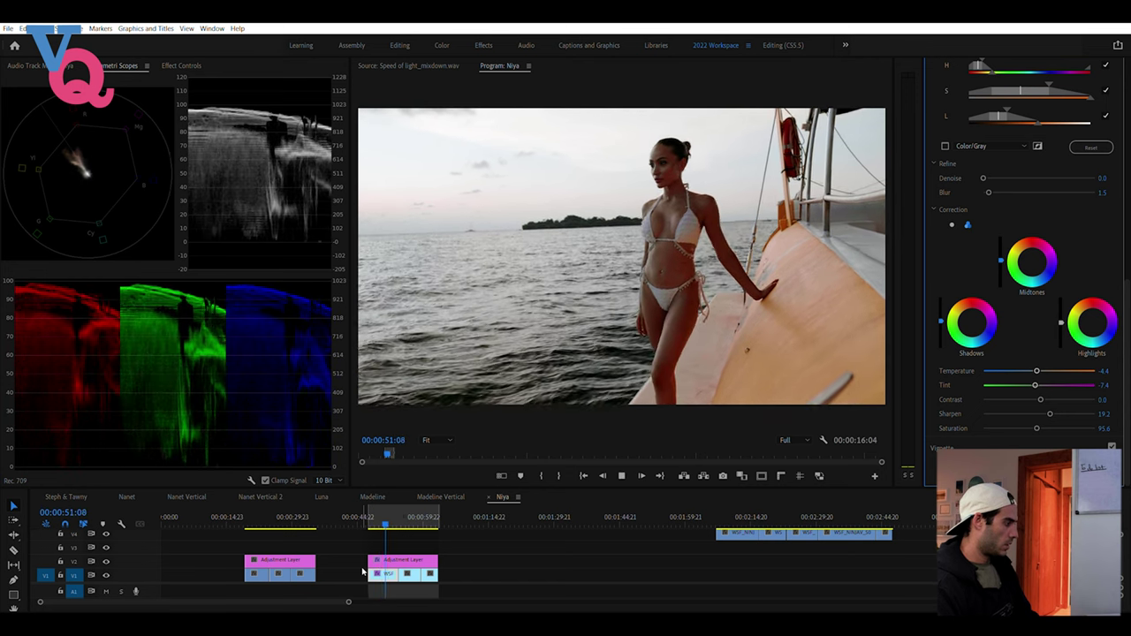
pyautogui.click(370, 517)
pyautogui.press('space')
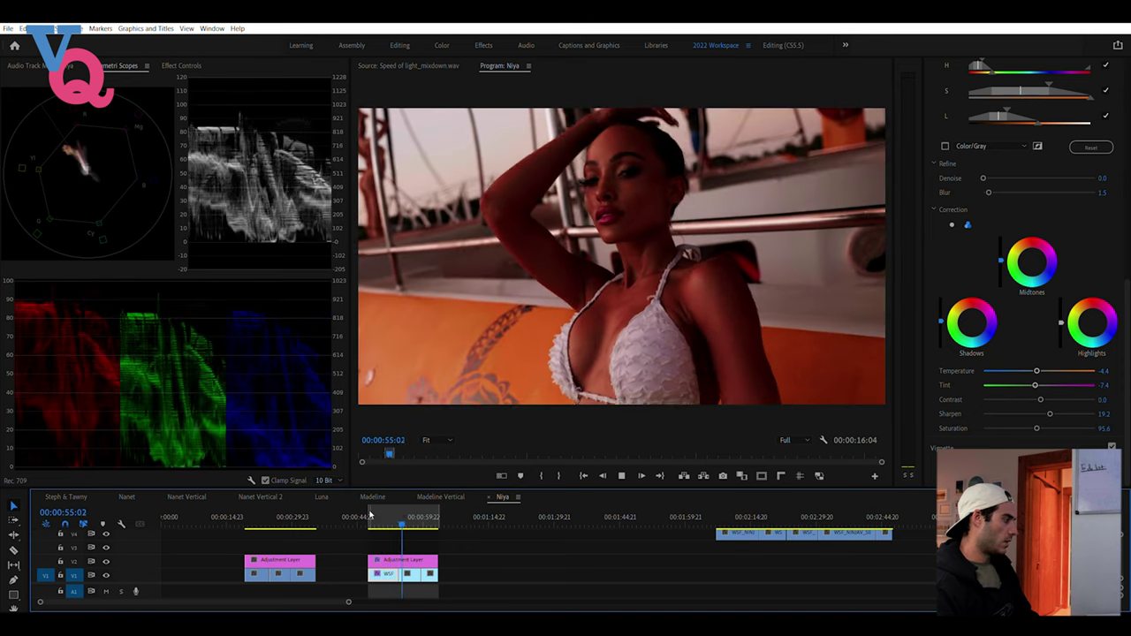
pyautogui.press('space')
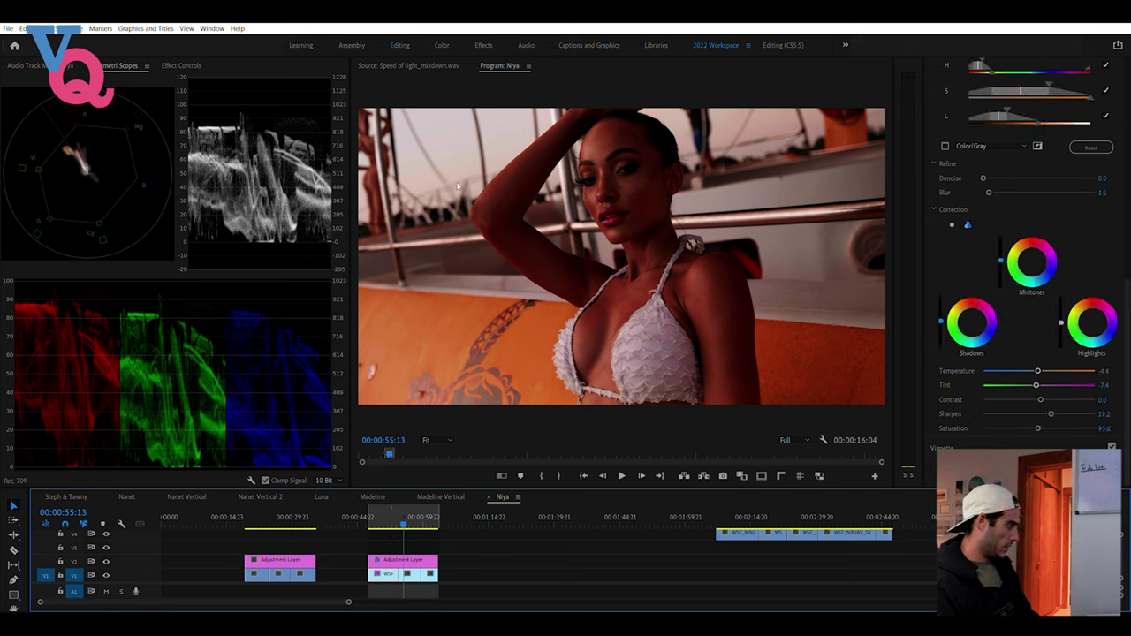
pyautogui.click(417, 572)
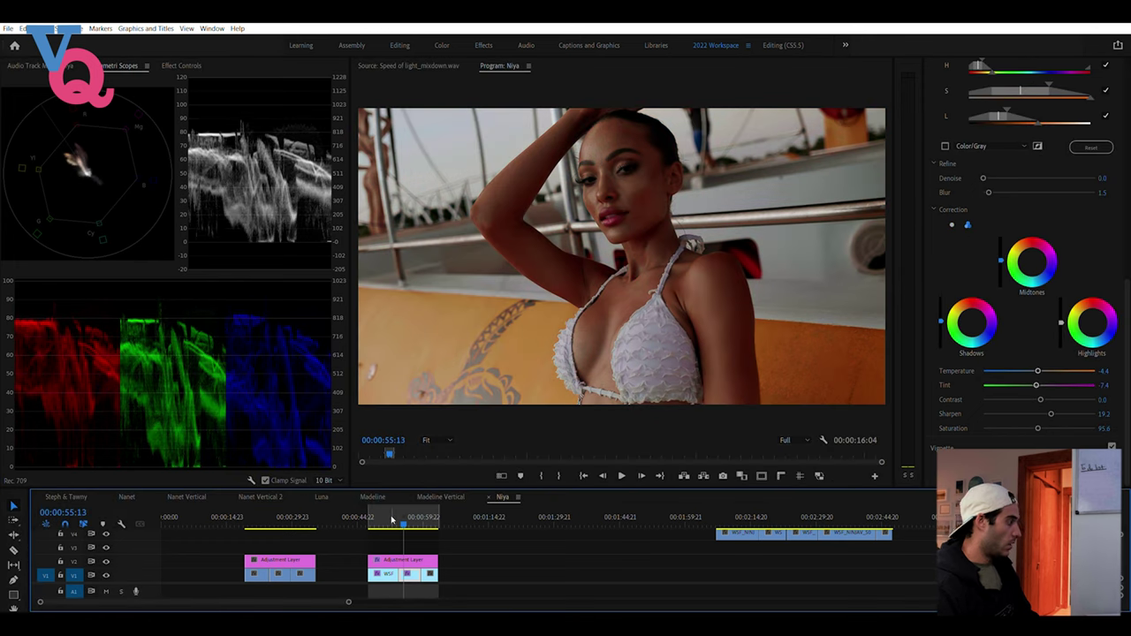
pyautogui.press('space')
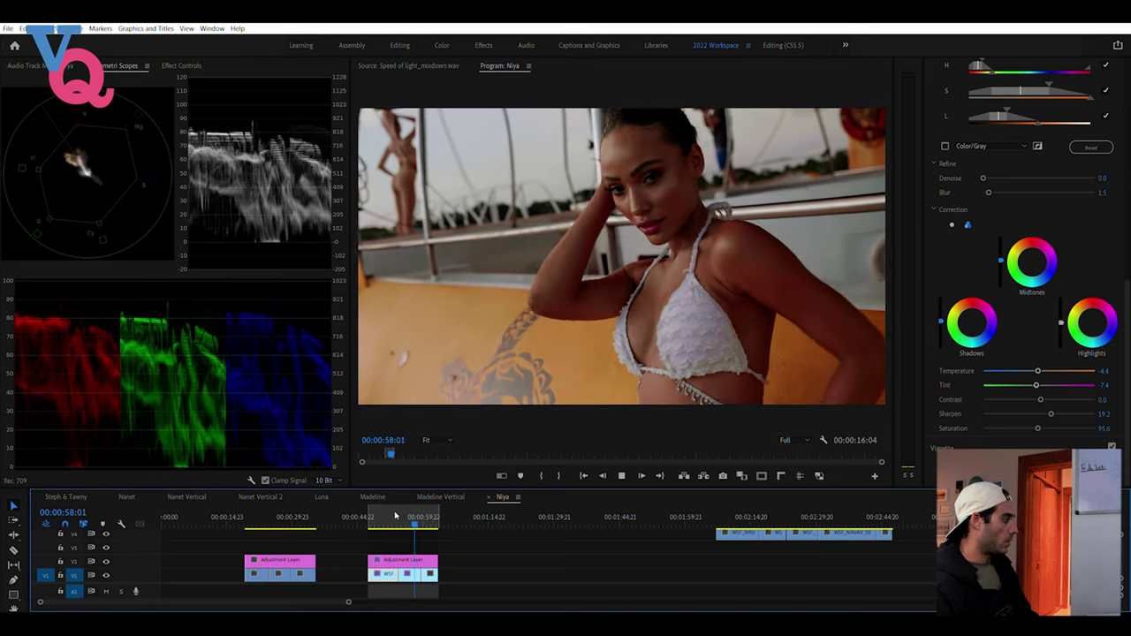
pyautogui.press('space')
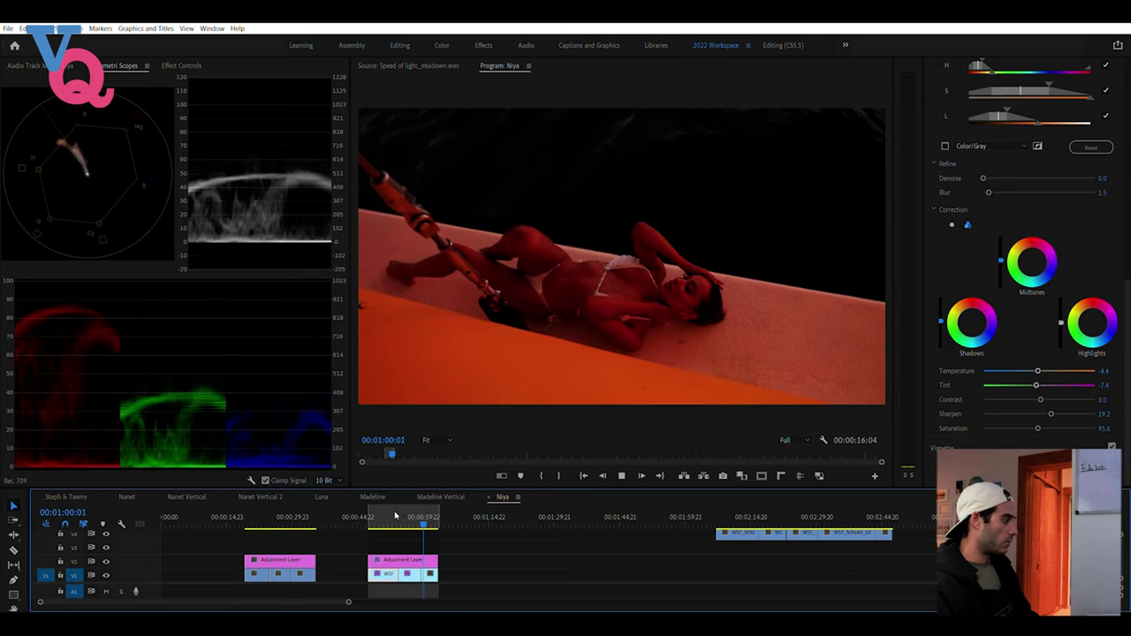
pyautogui.click(414, 517)
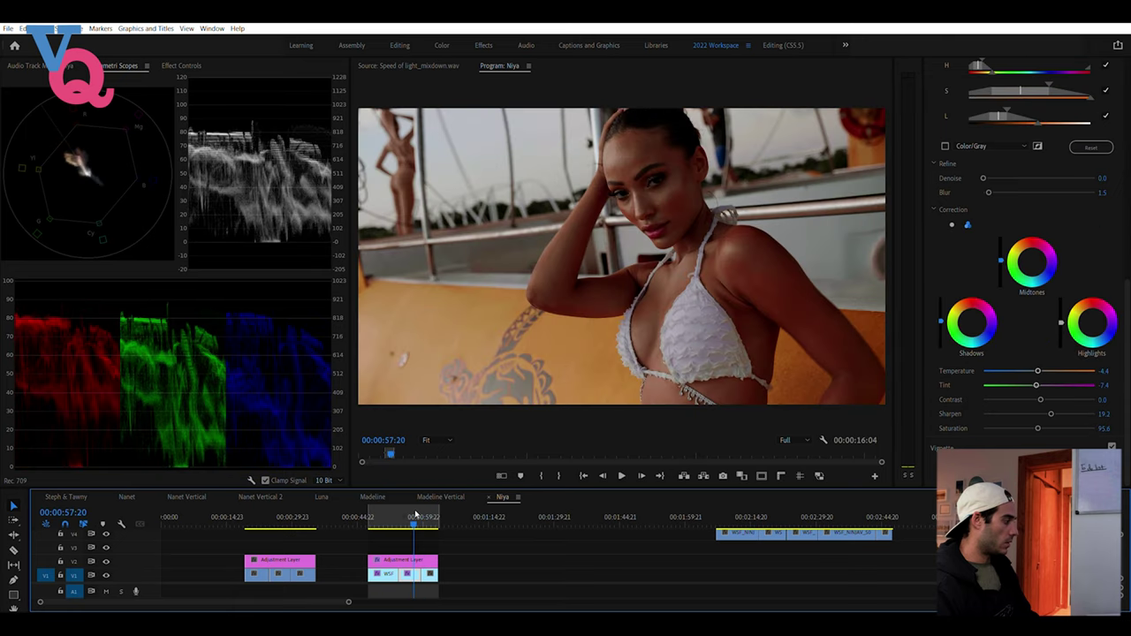
pyautogui.press('Right')
pyautogui.press('Right')
pyautogui.press('Right')
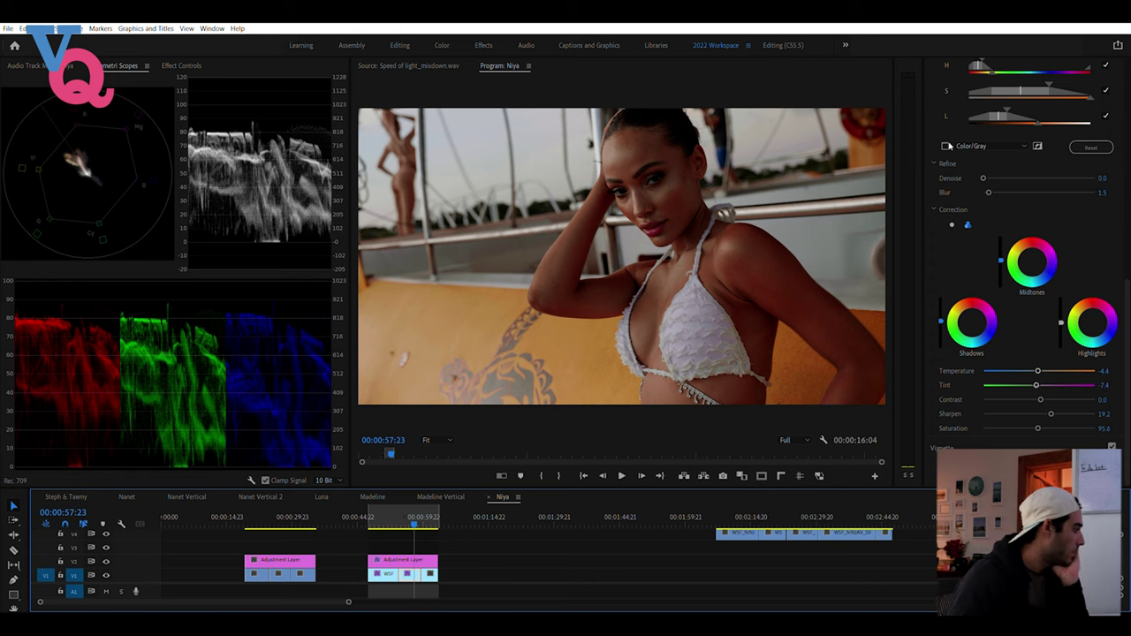
pyautogui.scroll(1, 972, 221)
pyautogui.click(944, 187)
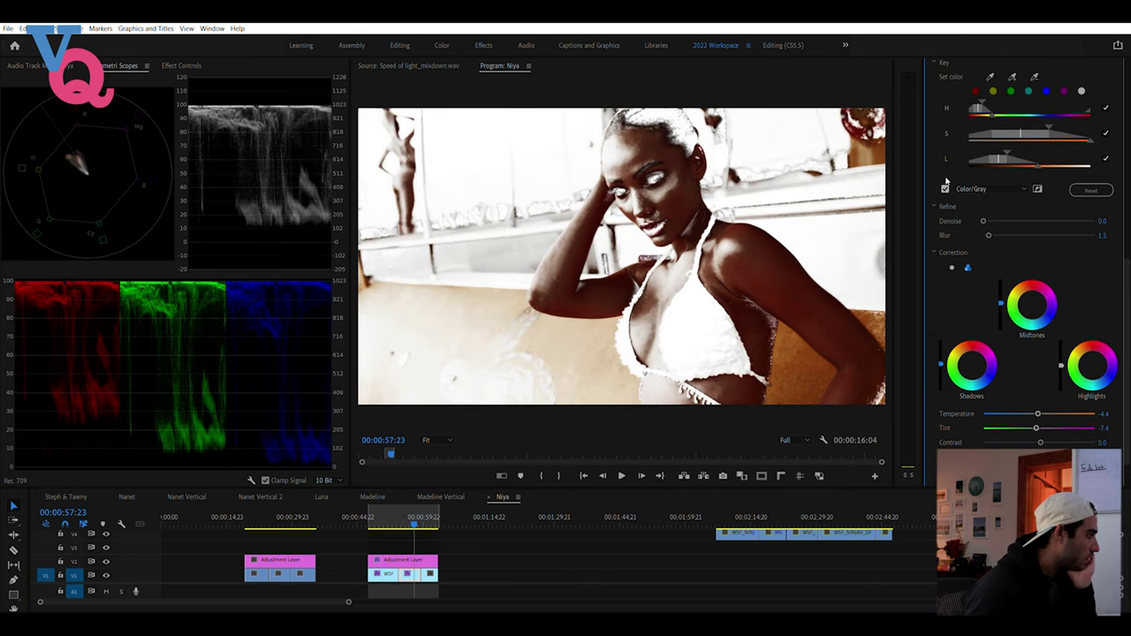
pyautogui.click(945, 183)
pyautogui.click(945, 183)
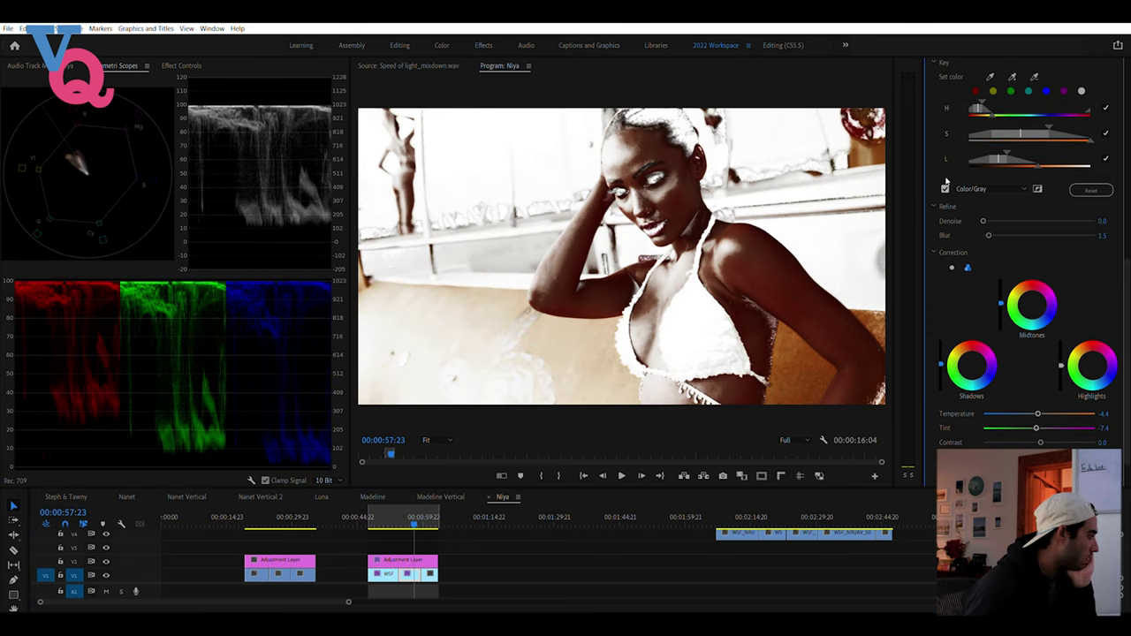
pyautogui.click(946, 186)
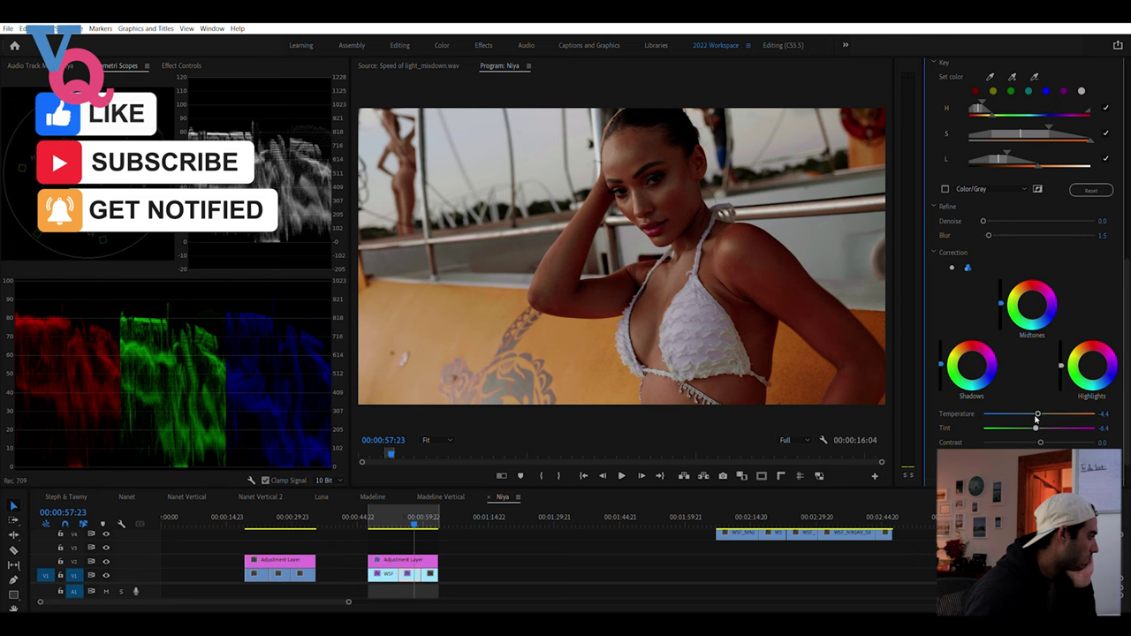
pyautogui.click(406, 516)
pyautogui.press('space')
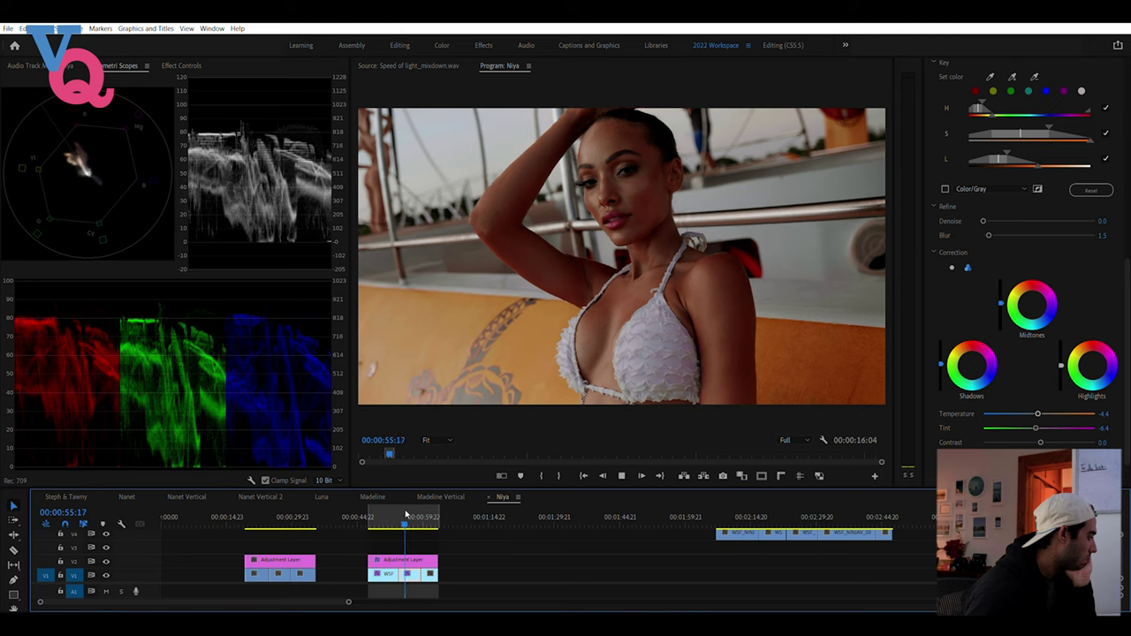
pyautogui.press('space')
pyautogui.scroll(1, 1060, 133)
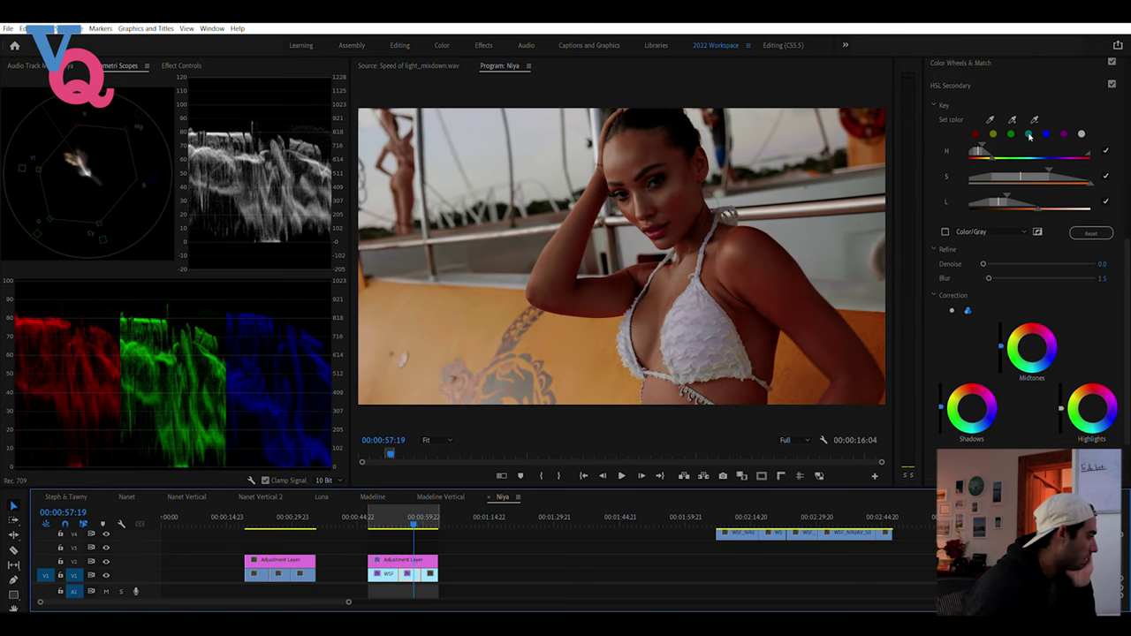
# Add three control points to the close-up's master RGB curve and bend it slightly
pyautogui.scroll(1, 972, 111)
pyautogui.scroll(1, 964, 105)
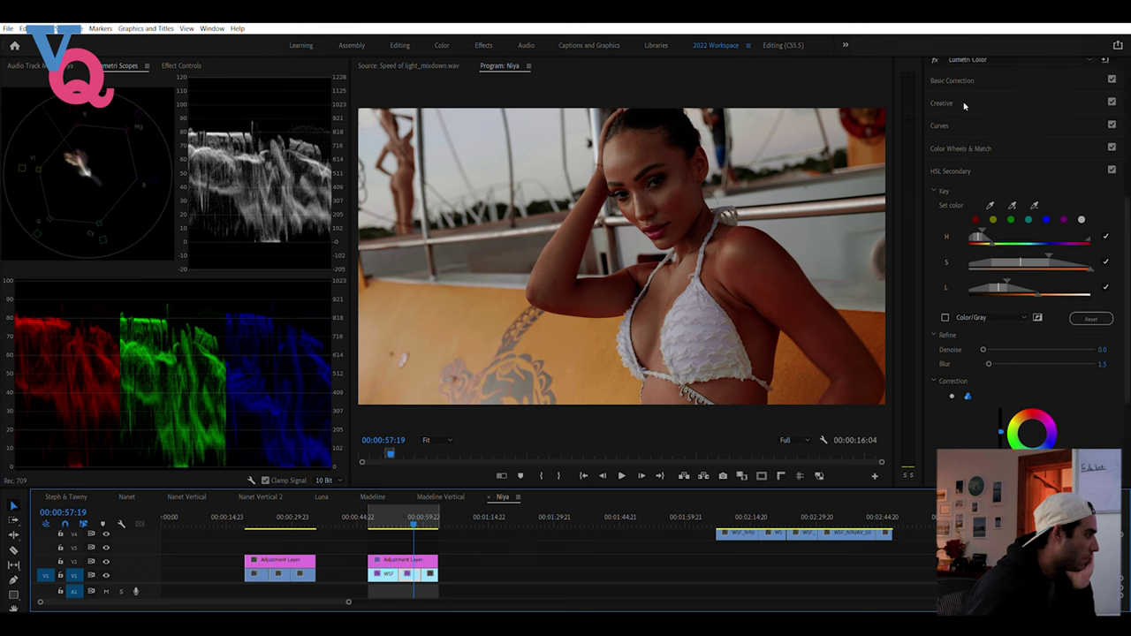
pyautogui.click(941, 124)
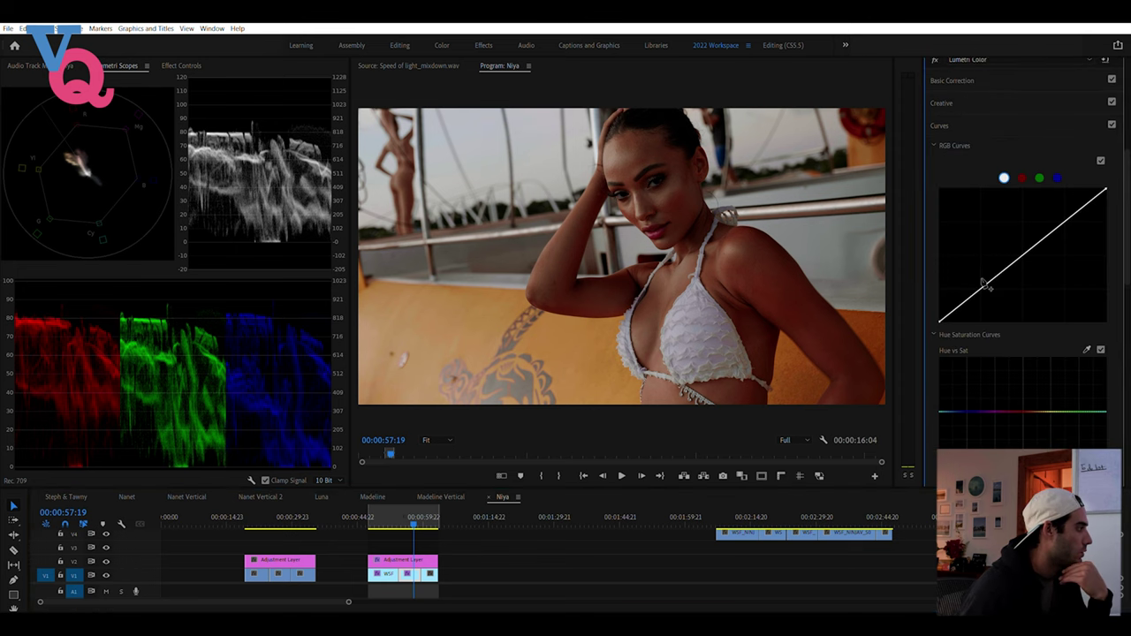
pyautogui.click(1023, 255)
pyautogui.click(1066, 220)
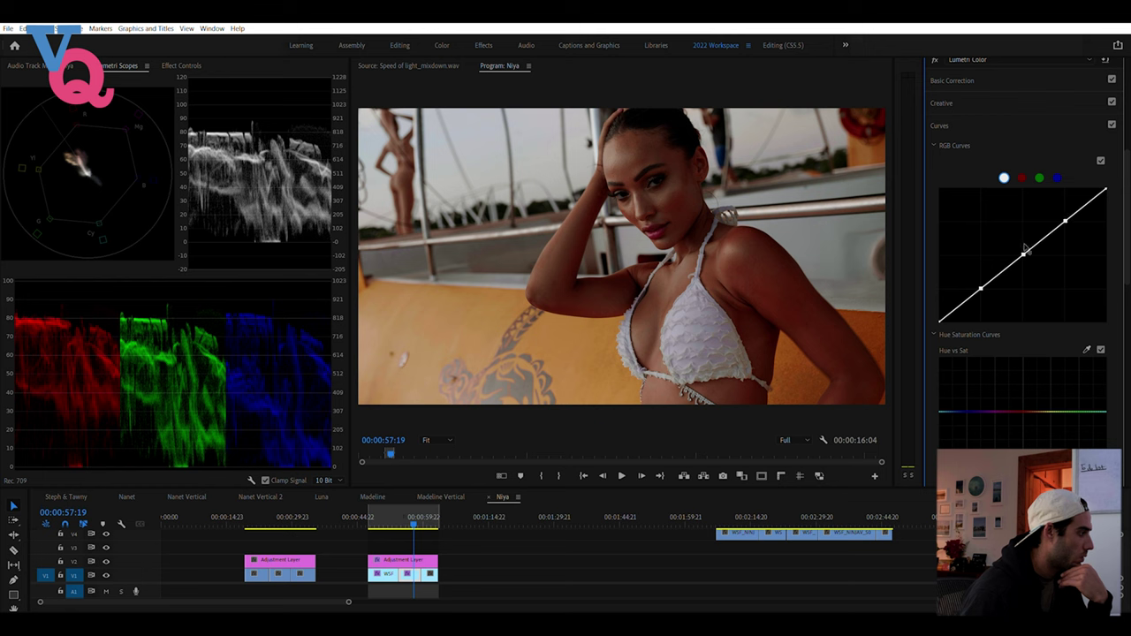
pyautogui.moveTo(1023, 252)
pyautogui.mouseDown()
pyautogui.moveTo(1021, 235)
pyautogui.moveTo(1023, 250)
pyautogui.mouseUp()
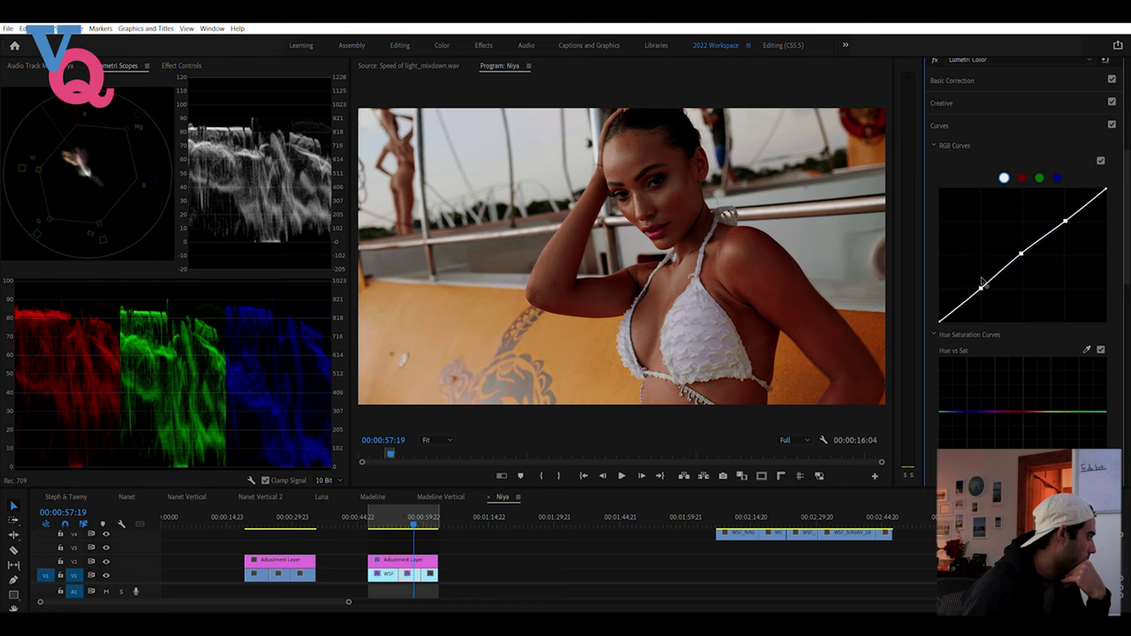
pyautogui.moveTo(983, 282); pyautogui.dragTo(983, 284)
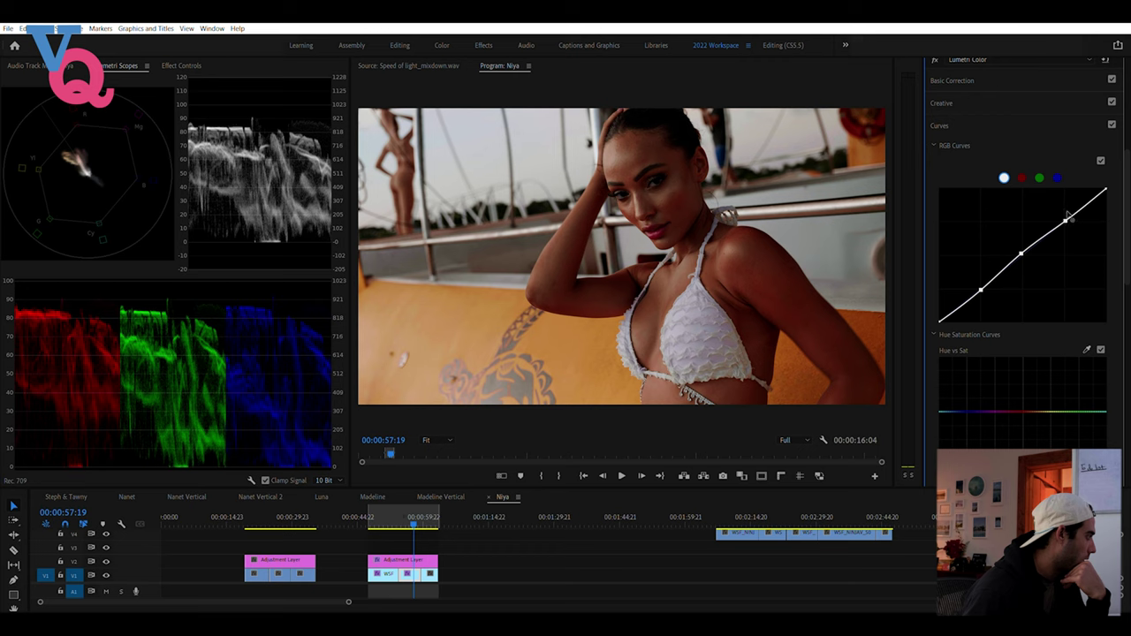
pyautogui.moveTo(1067, 216)
pyautogui.mouseDown()
pyautogui.moveTo(1060, 195)
pyautogui.moveTo(1047, 198)
pyautogui.moveTo(1090, 258)
pyautogui.moveTo(1067, 217)
pyautogui.mouseUp()
pyautogui.moveTo(1068, 214); pyautogui.dragTo(1067, 216)
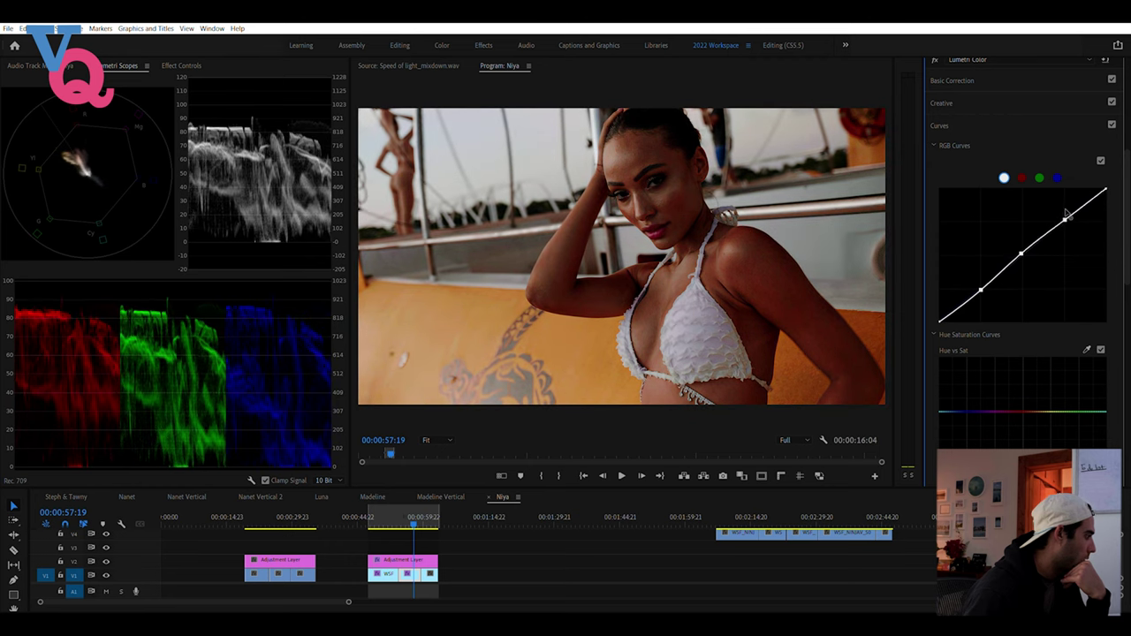
pyautogui.scroll(-1, 1027, 356)
pyautogui.scroll(-1, 1018, 399)
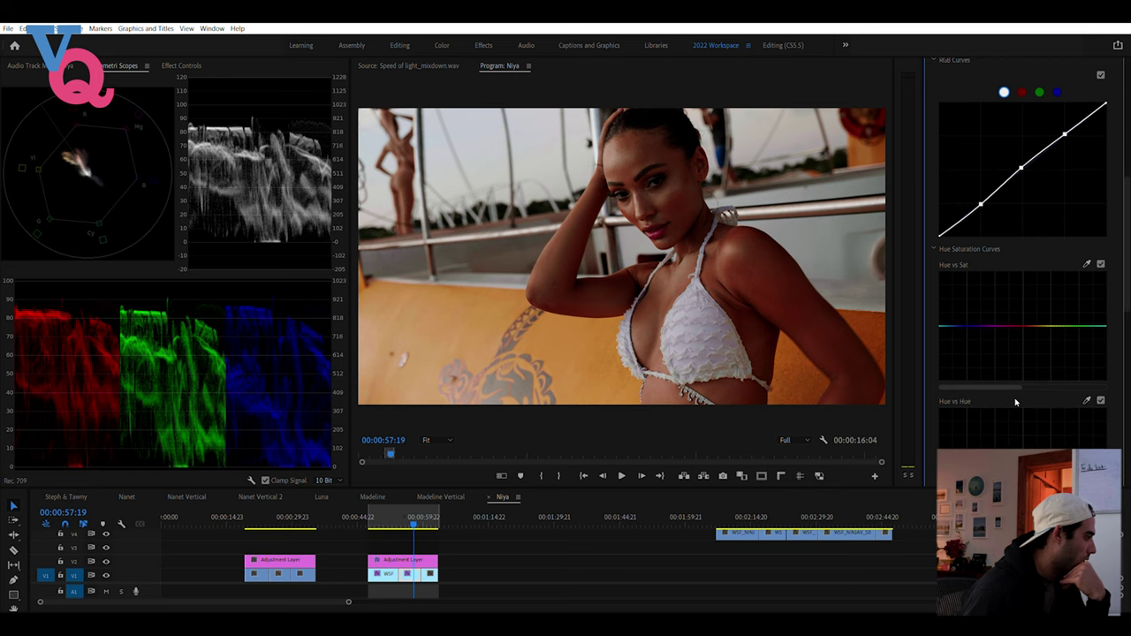
# Add Hue vs Hue points around the red and yellow skin hues and nudge them slightly
pyautogui.scroll(-1, 1016, 402)
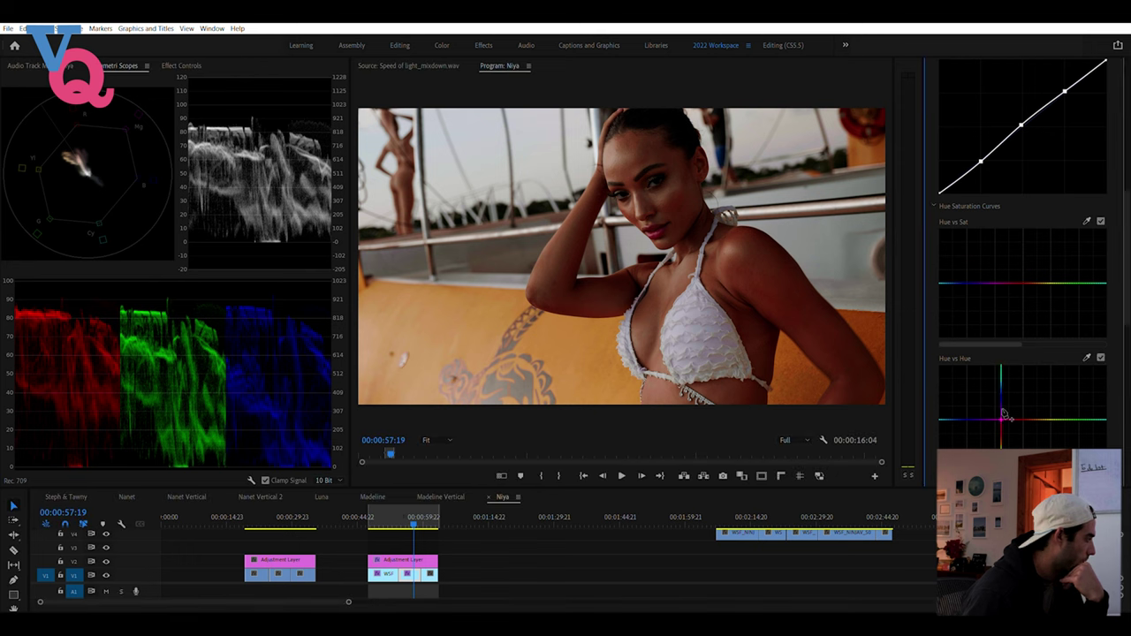
pyautogui.click(1016, 414)
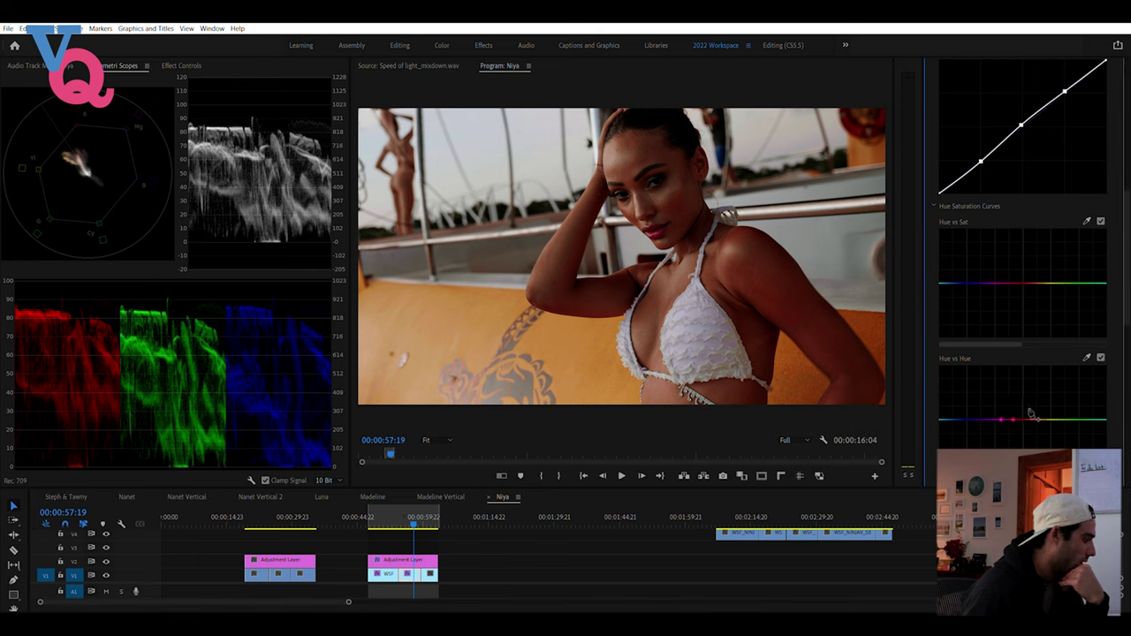
pyautogui.moveTo(1015, 415)
pyautogui.mouseDown()
pyautogui.moveTo(1013, 394)
pyautogui.moveTo(1013, 421)
pyautogui.moveTo(1013, 408)
pyautogui.moveTo(1024, 416)
pyautogui.mouseUp()
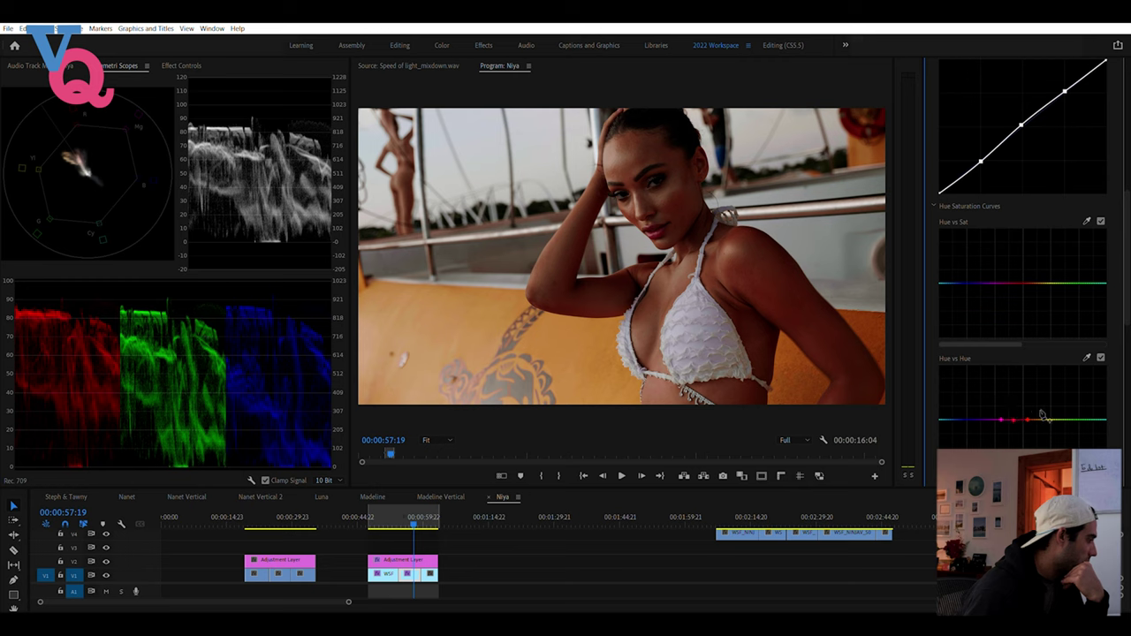
pyautogui.click(1043, 418)
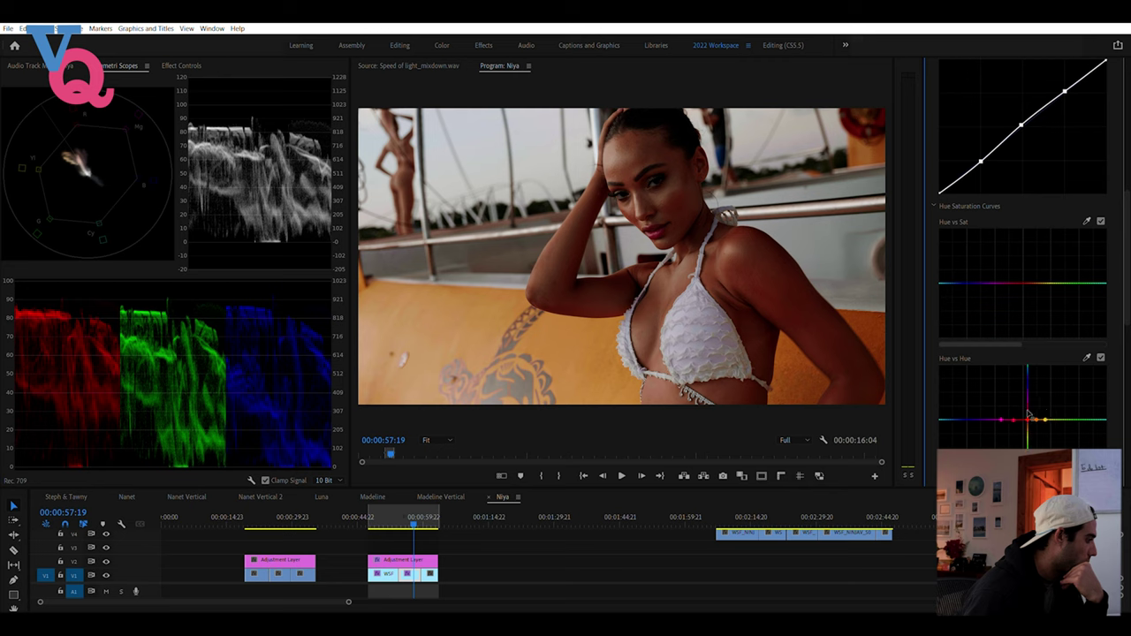
pyautogui.moveTo(1027, 413); pyautogui.dragTo(1029, 415)
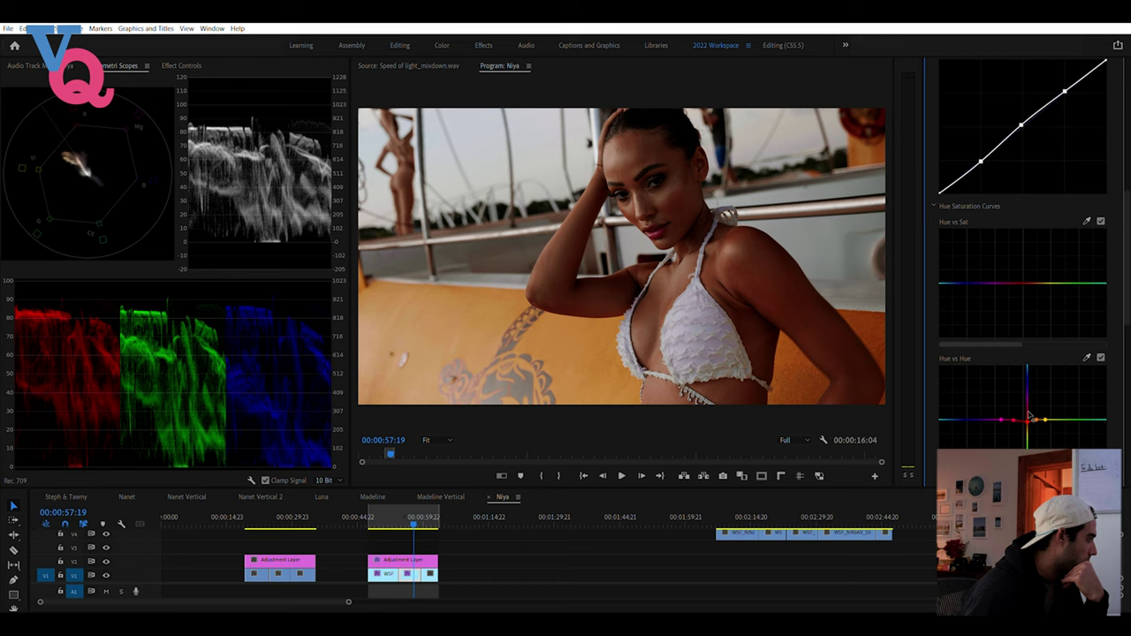
pyautogui.moveTo(1030, 416); pyautogui.dragTo(1029, 416)
pyautogui.click(403, 515)
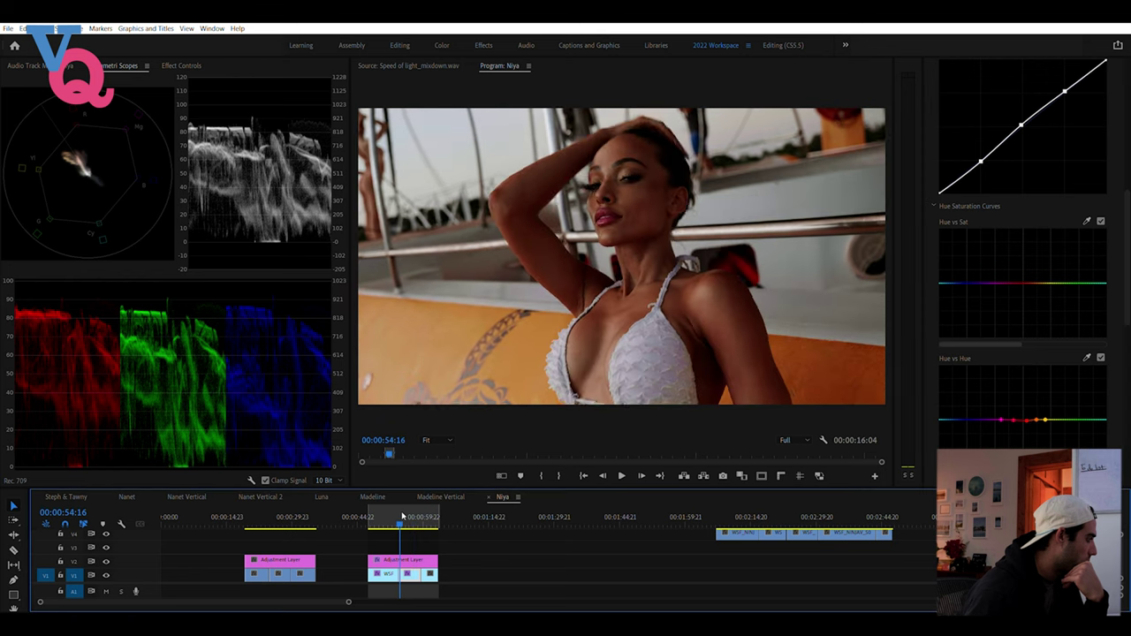
# Stop playback on the lying-on-deck shot and select its V1 clip
pyautogui.press('space')
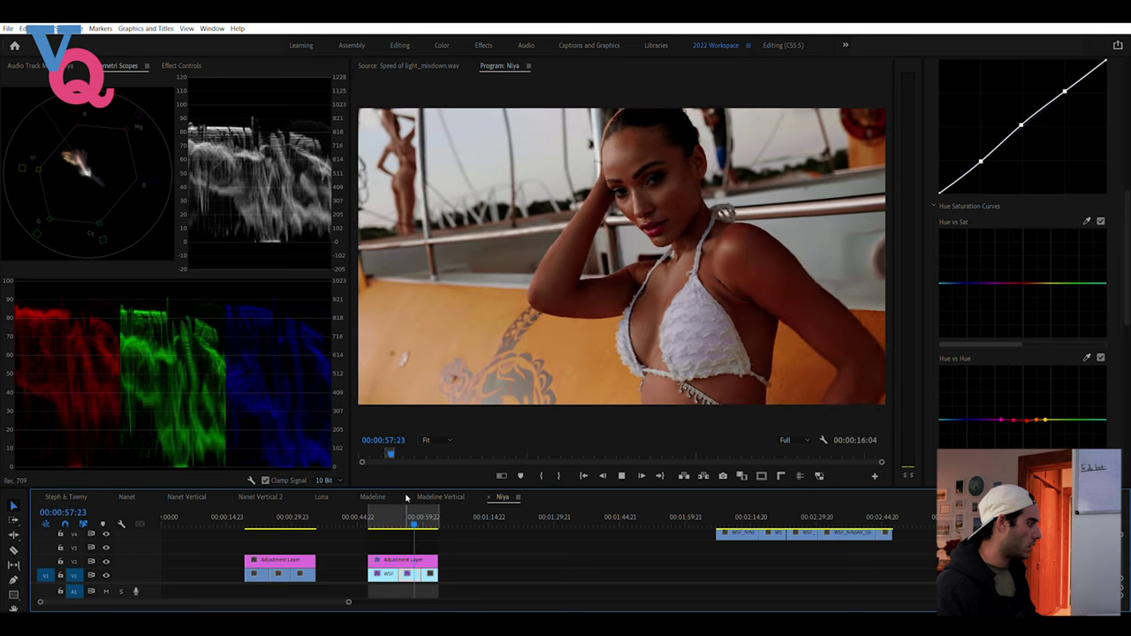
pyautogui.press('space')
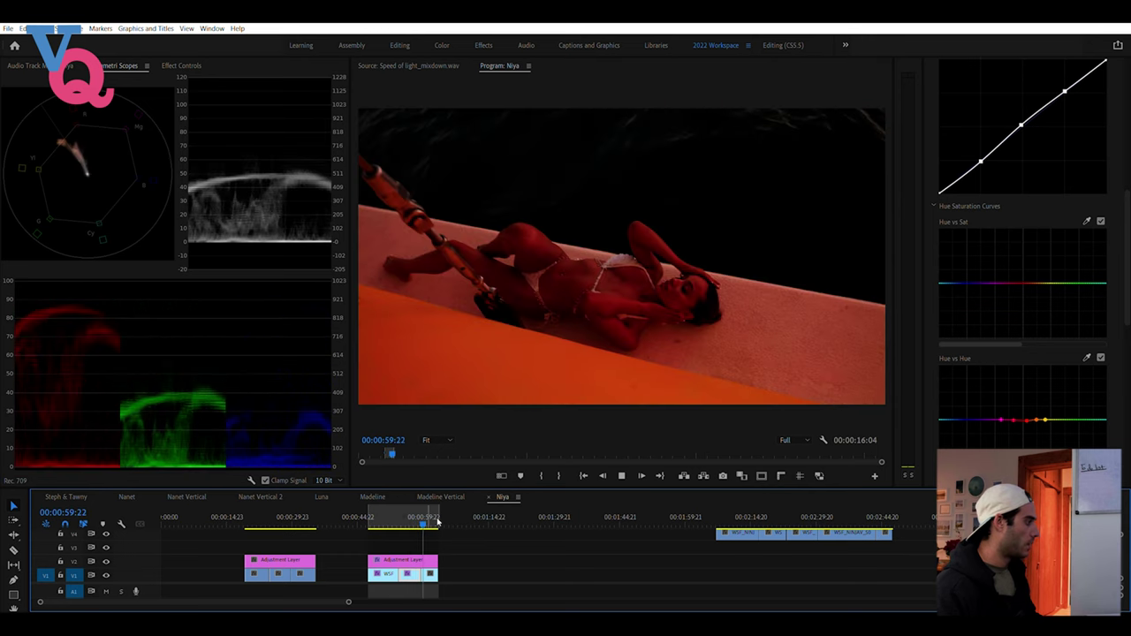
pyautogui.click(434, 574)
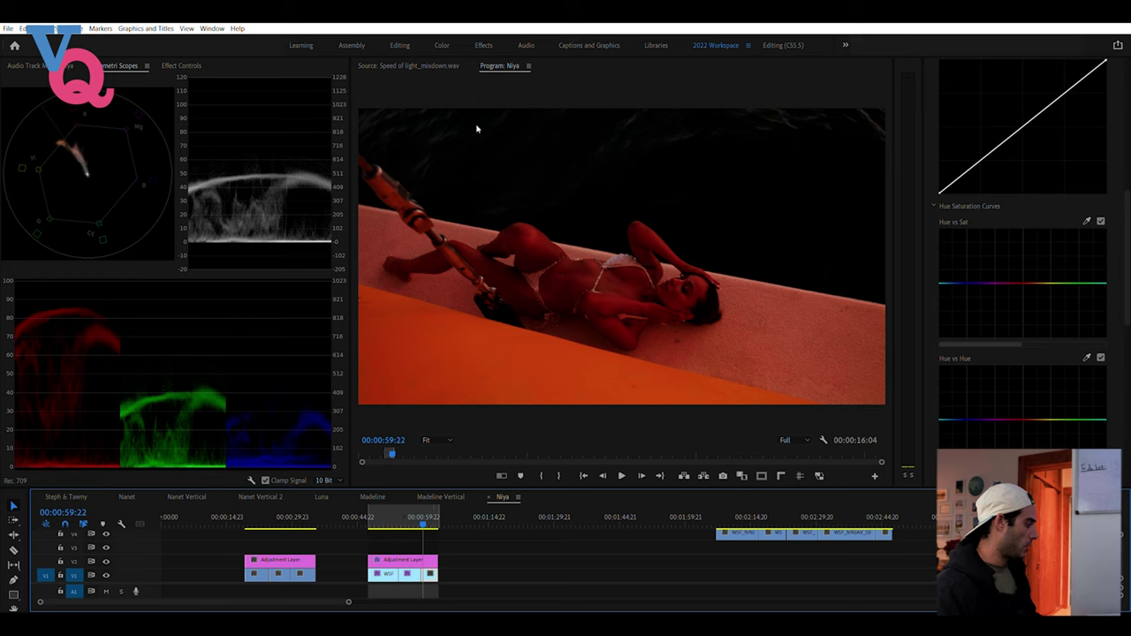
pyautogui.press('Return')
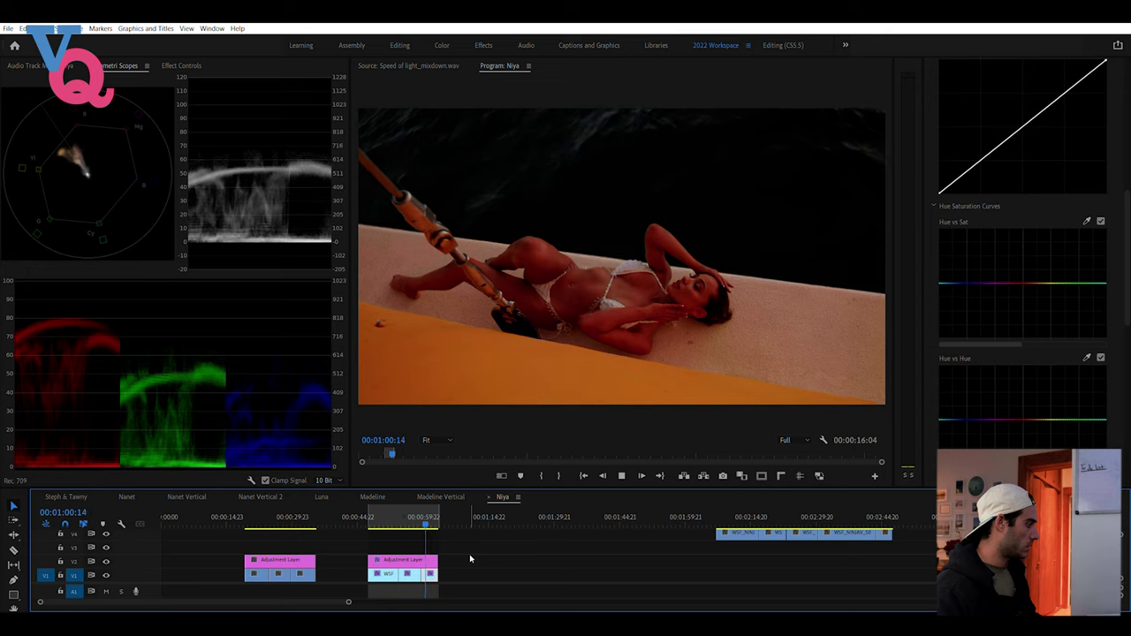
pyautogui.press('space')
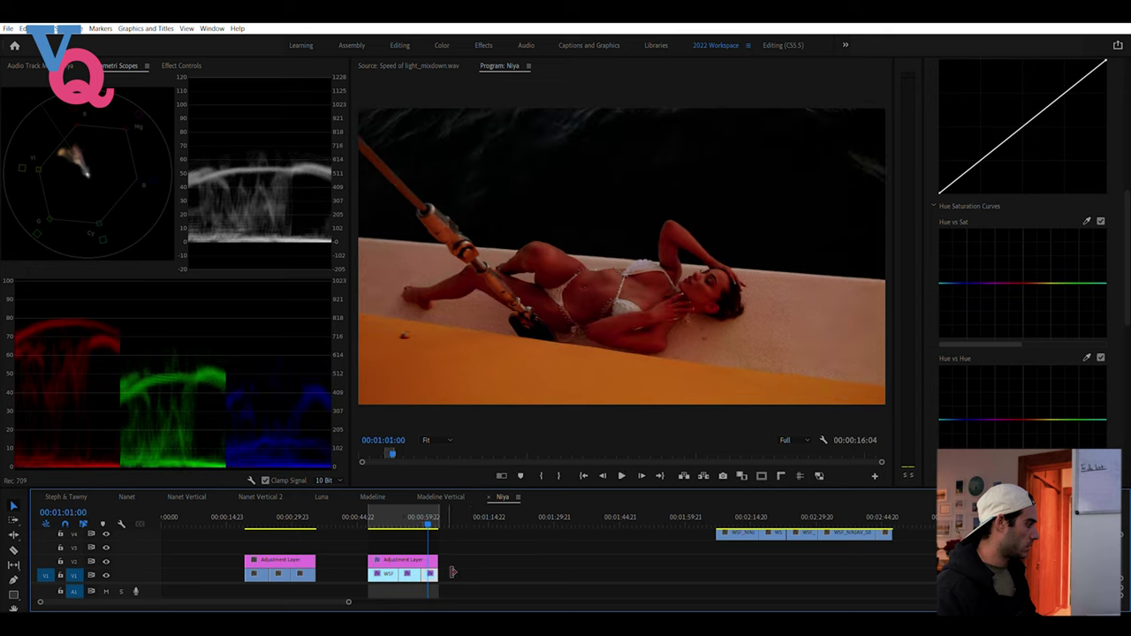
# Try and undo Hue vs Sat points, then sample the skin and shift its hue in Hue vs Hue
pyautogui.click(1019, 283)
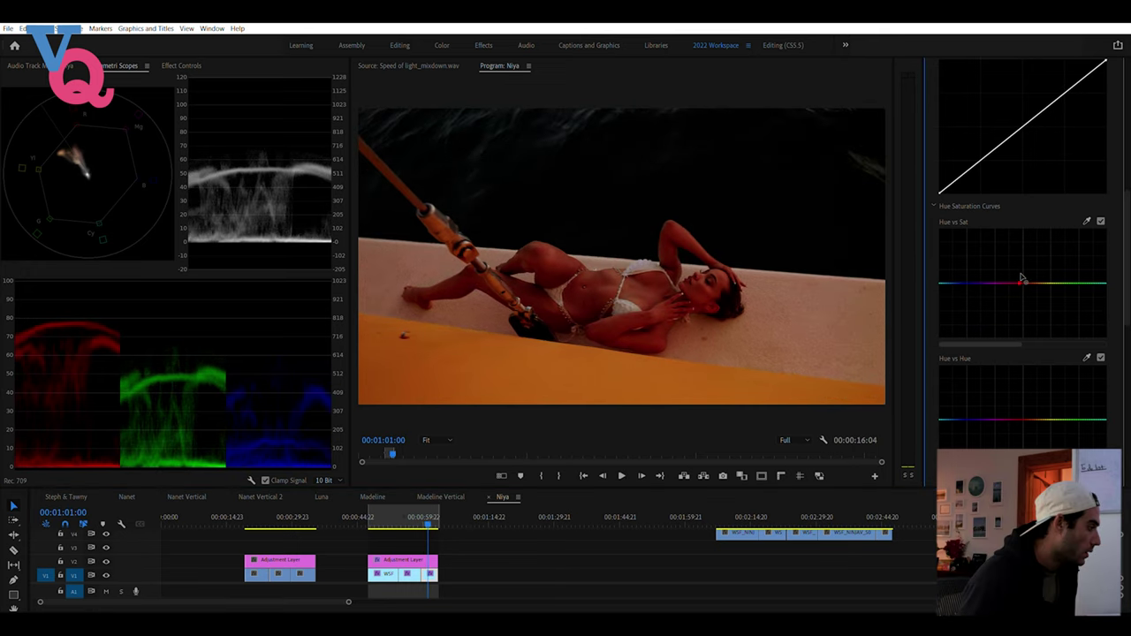
pyautogui.click(1030, 281)
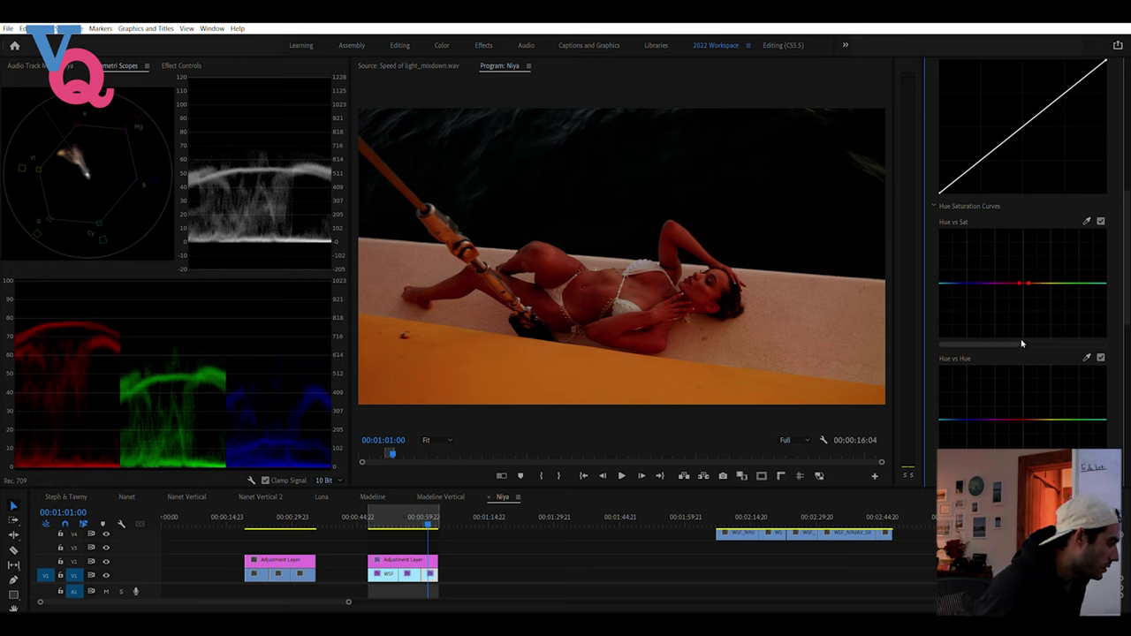
pyautogui.hotkey('ctrl', 'z')
pyautogui.hotkey('ctrl', 'z')
pyautogui.click(1088, 355)
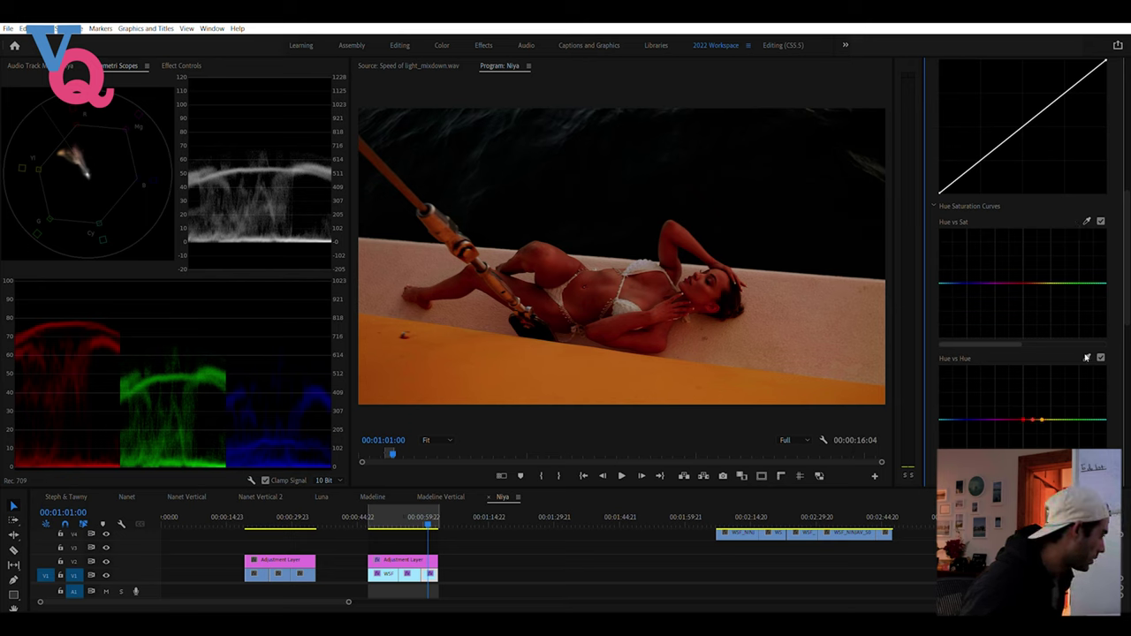
pyautogui.moveTo(1034, 413); pyautogui.dragTo(1032, 412)
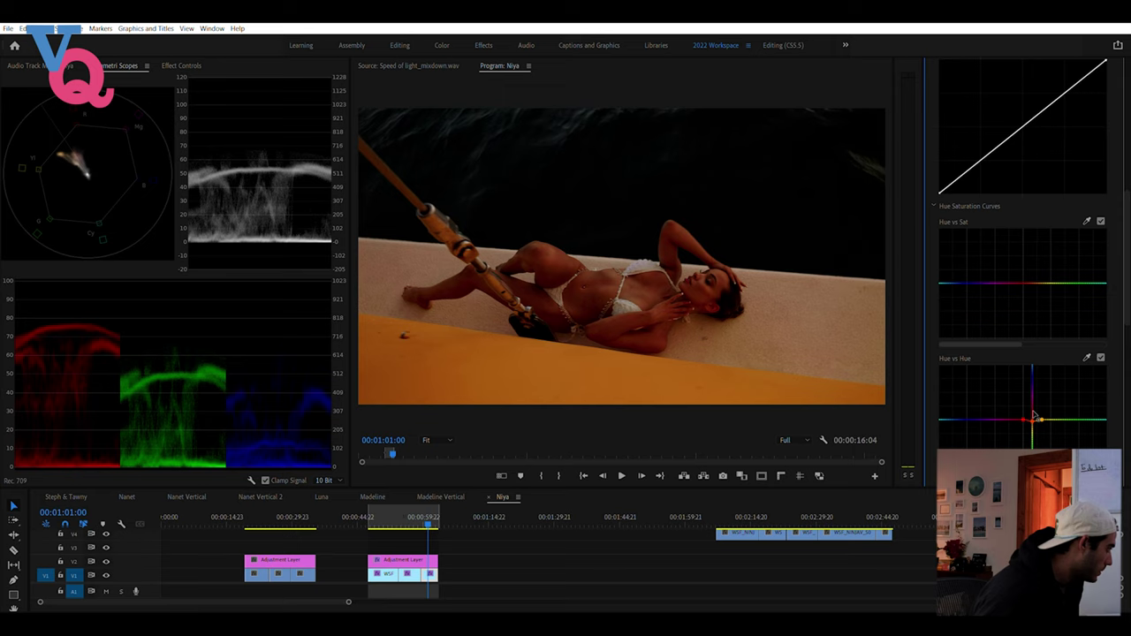
pyautogui.moveTo(427, 517); pyautogui.dragTo(423, 514)
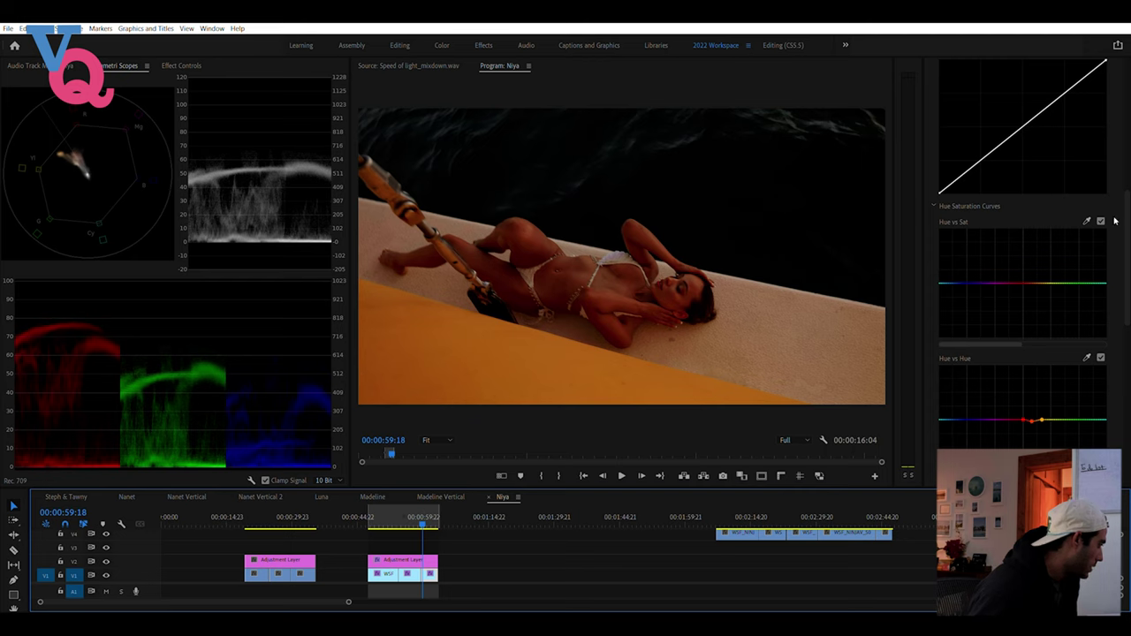
# Add shadow, midtone and highlight points to the master RGB curve, lift each slightly, then preview
pyautogui.scroll(1, 996, 189)
pyautogui.click(980, 204)
pyautogui.click(1022, 169)
pyautogui.click(1067, 133)
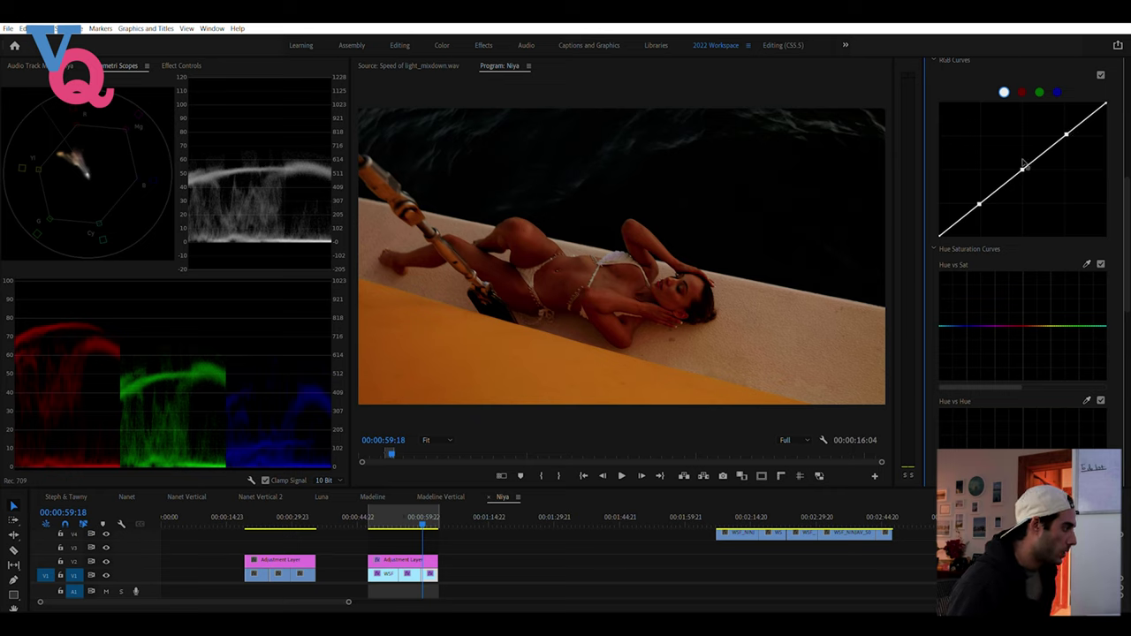
pyautogui.moveTo(1023, 164); pyautogui.dragTo(1021, 162)
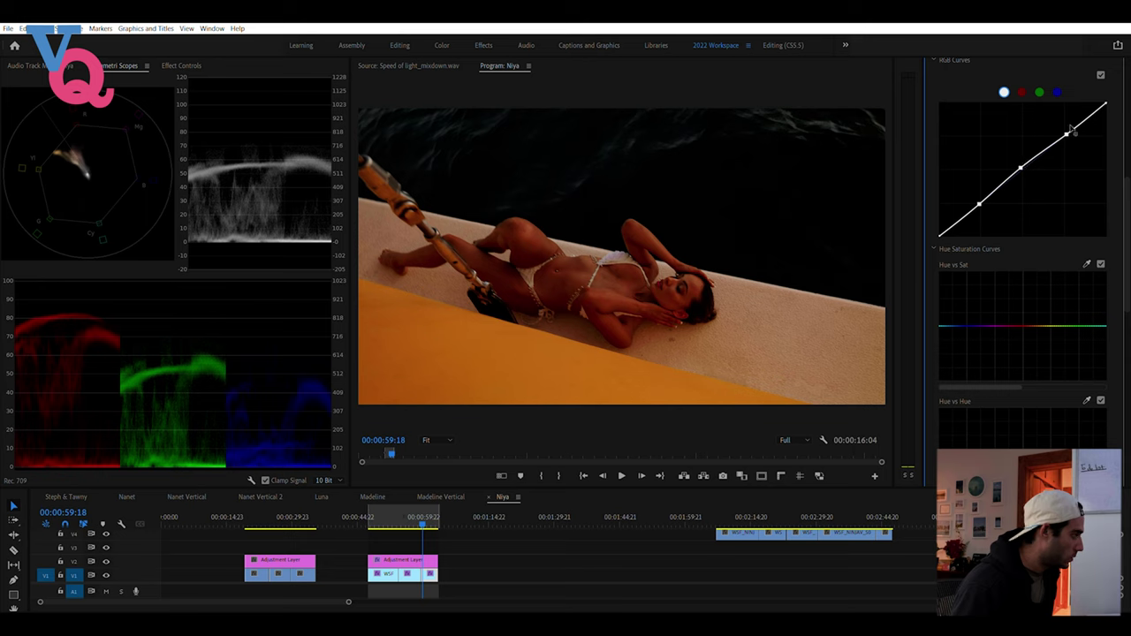
pyautogui.moveTo(1069, 130); pyautogui.dragTo(1066, 128)
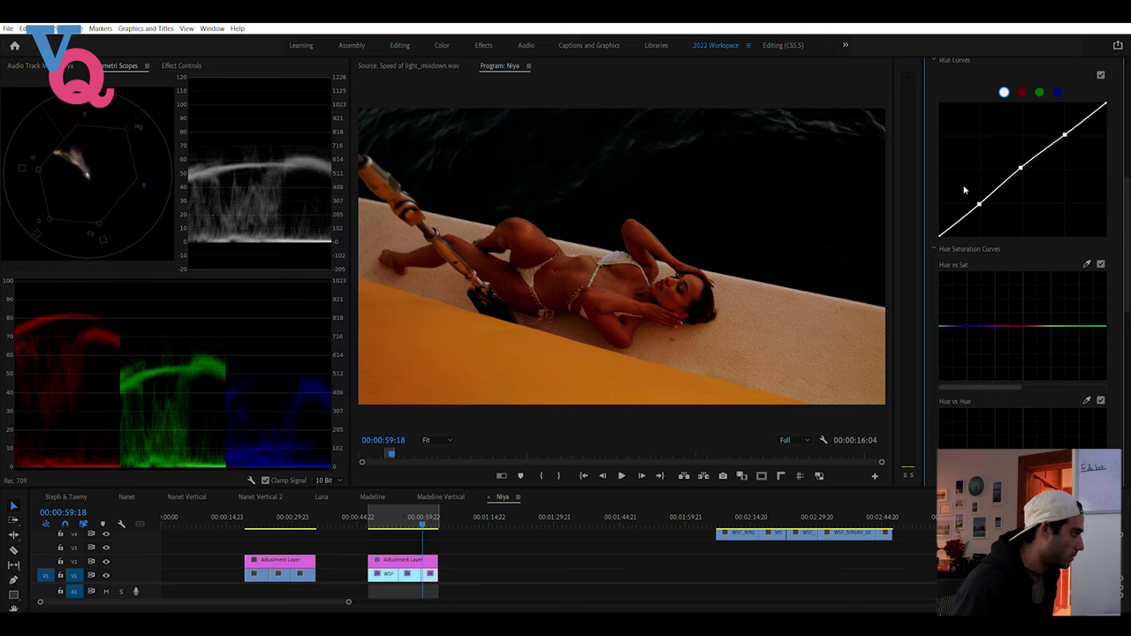
pyautogui.moveTo(979, 198); pyautogui.dragTo(978, 200)
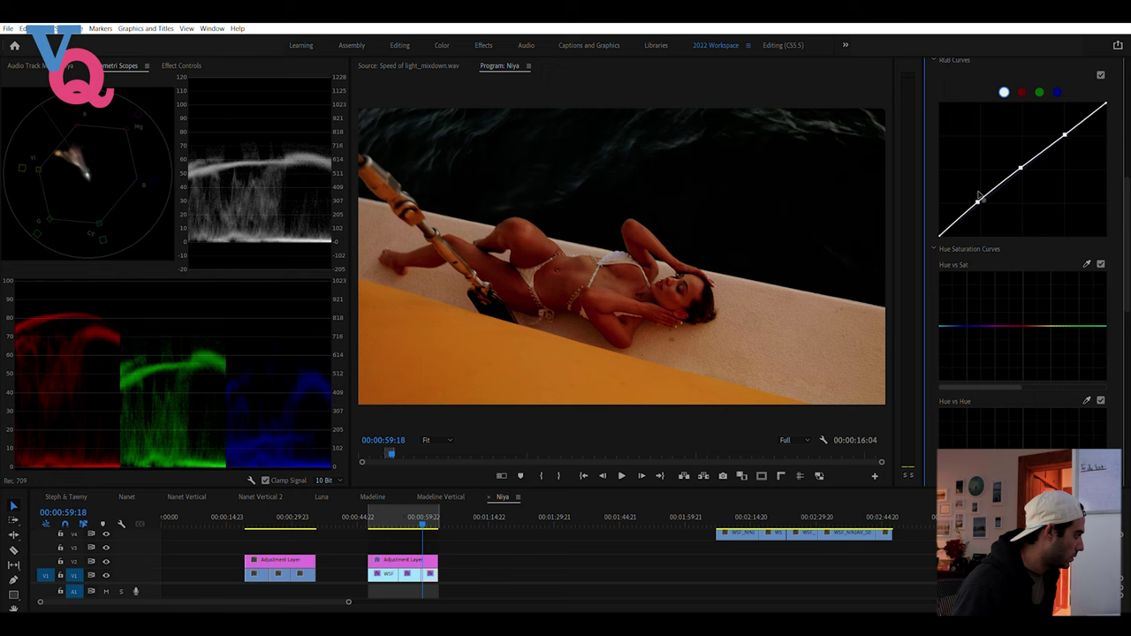
pyautogui.press('space')
pyautogui.press('space')
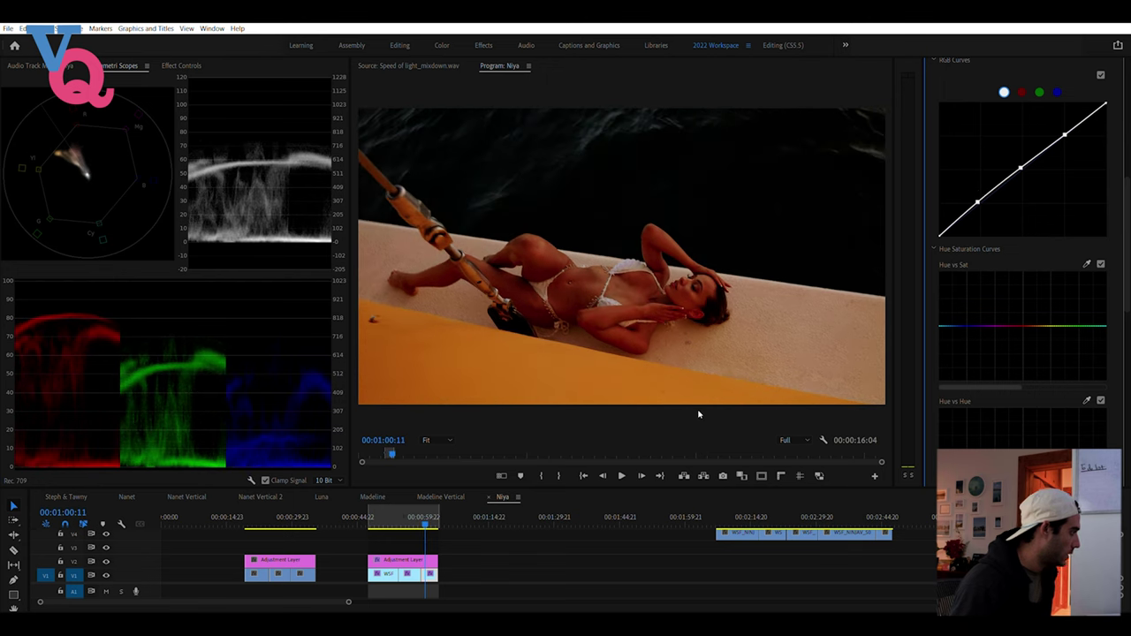
# Lower the lying-on-deck shot's White Balance Temperature to -27.1, then return to the previous shot
pyautogui.scroll(1, 1016, 181)
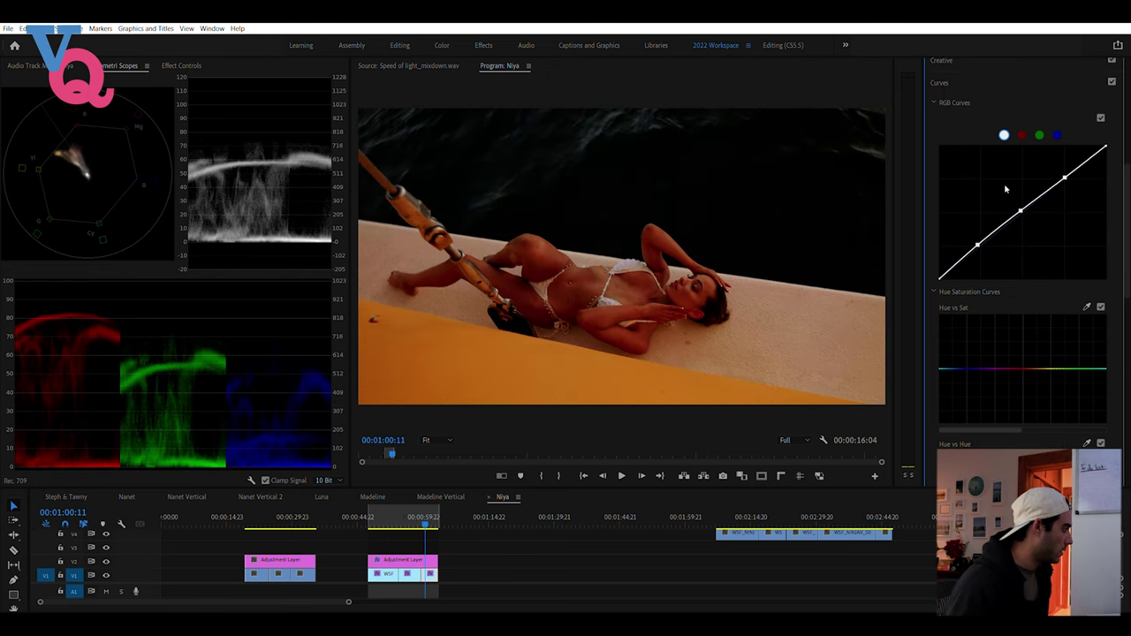
pyautogui.click(948, 74)
pyautogui.click(963, 330)
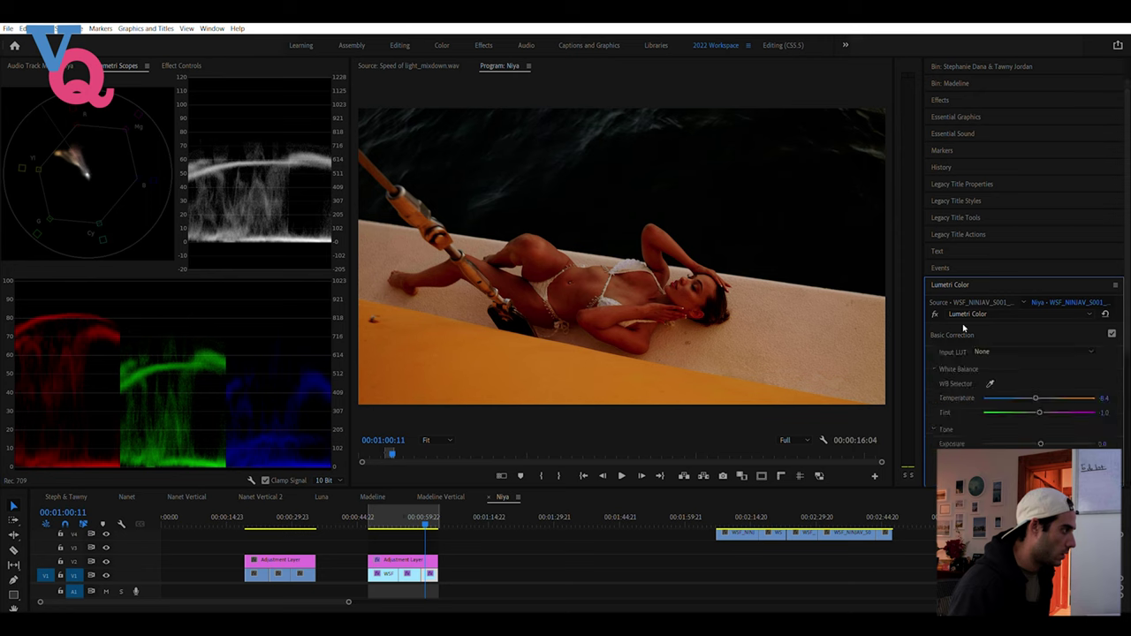
pyautogui.scroll(-1, 1033, 359)
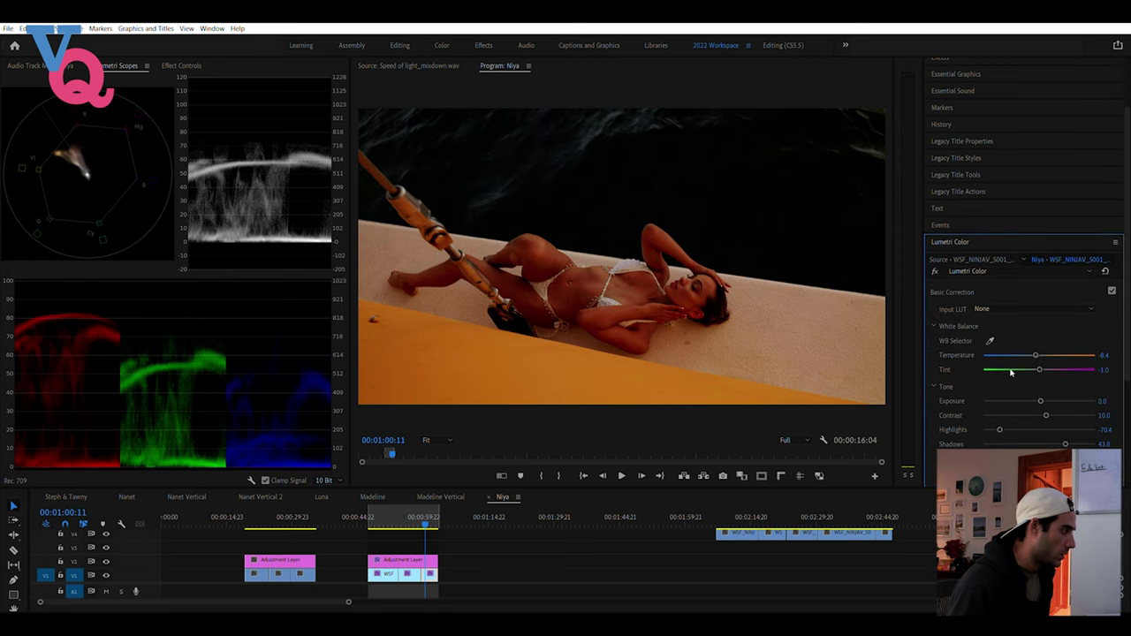
pyautogui.scroll(-1, 1050, 352)
pyautogui.moveTo(1036, 309); pyautogui.dragTo(1024, 305)
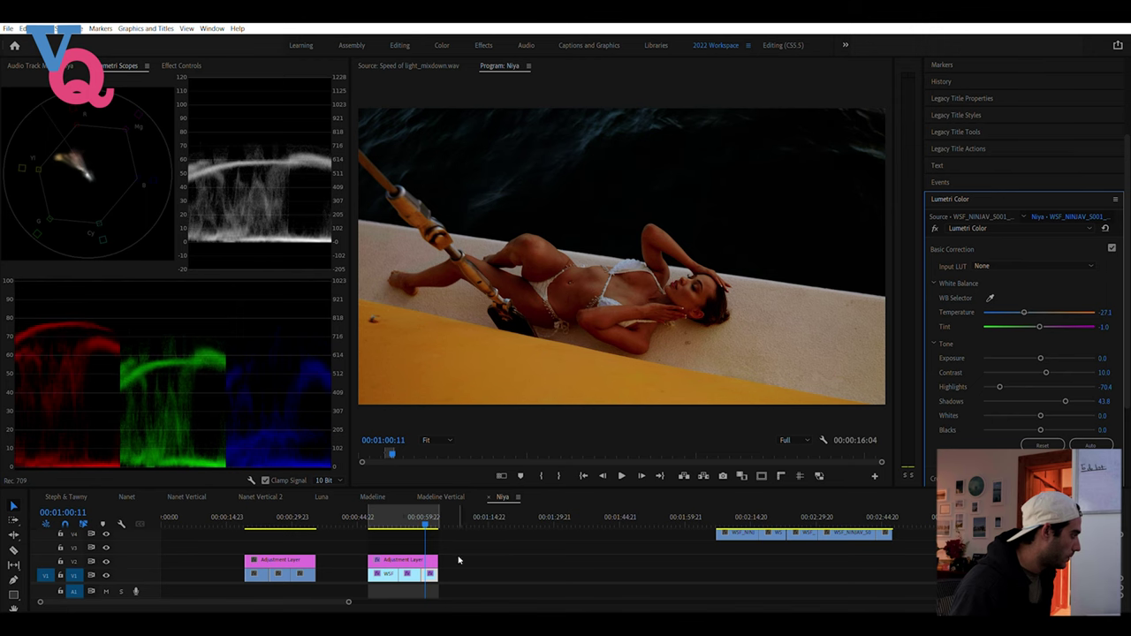
pyautogui.click(419, 517)
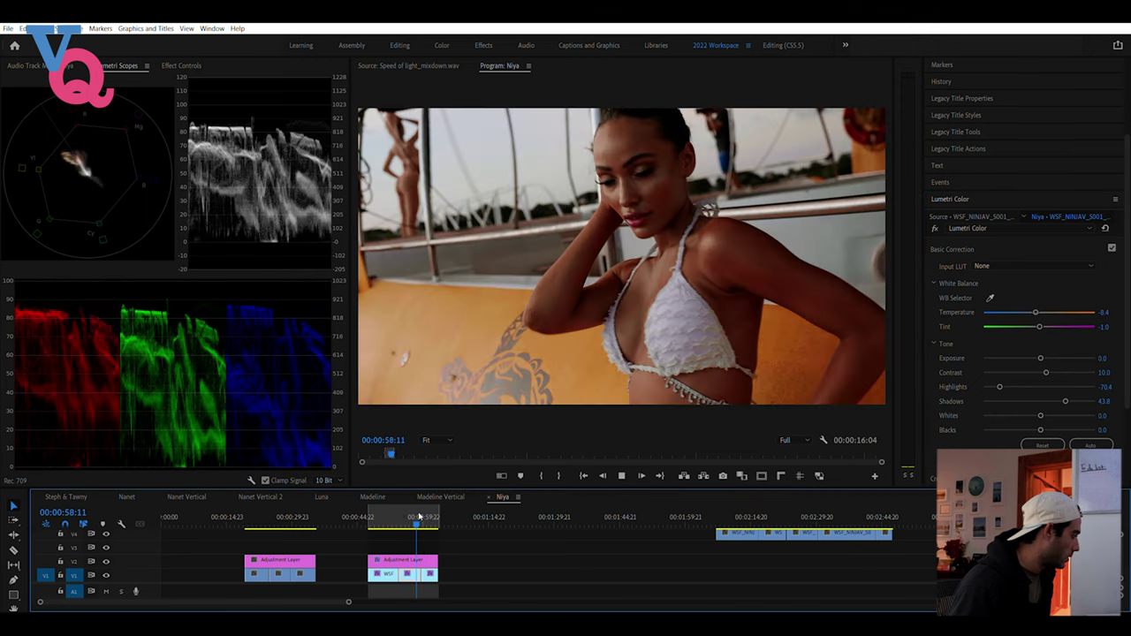
# Play the white-swimsuit clip from about 00:00:53:19 and park on frame 00:00:54:13
pyautogui.press('space')
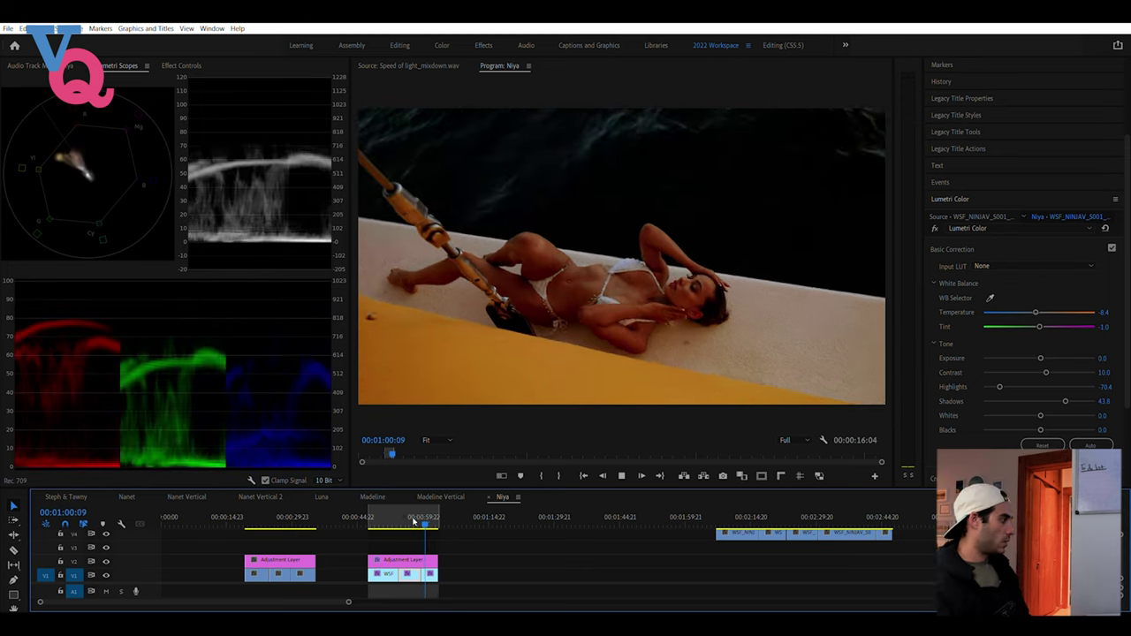
pyautogui.press('space')
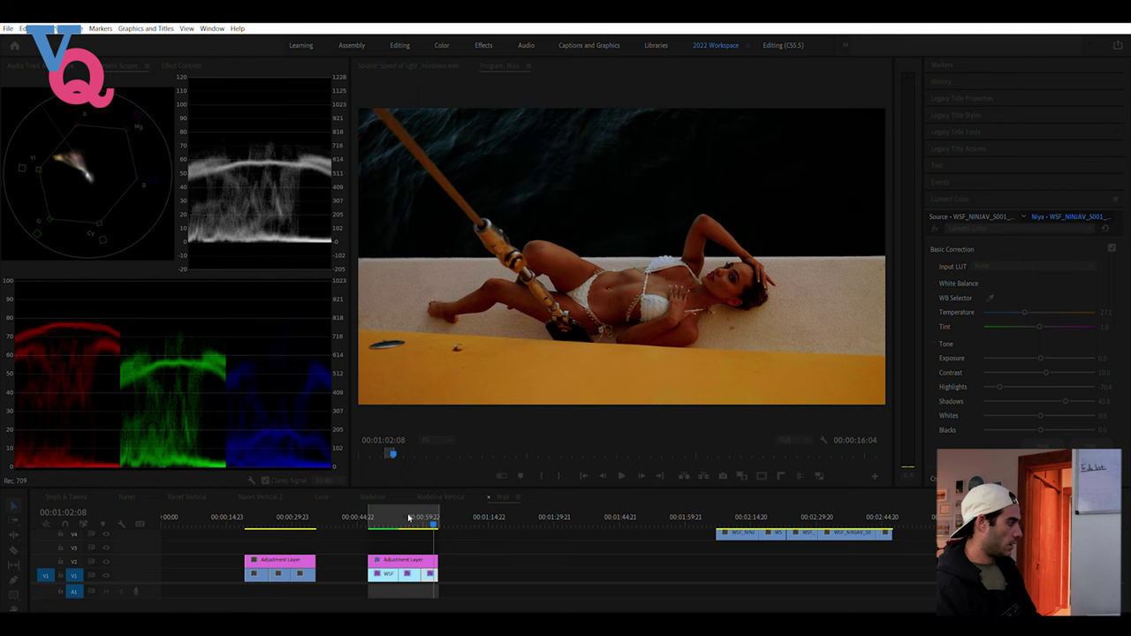
pyautogui.click(397, 519)
pyautogui.press('space')
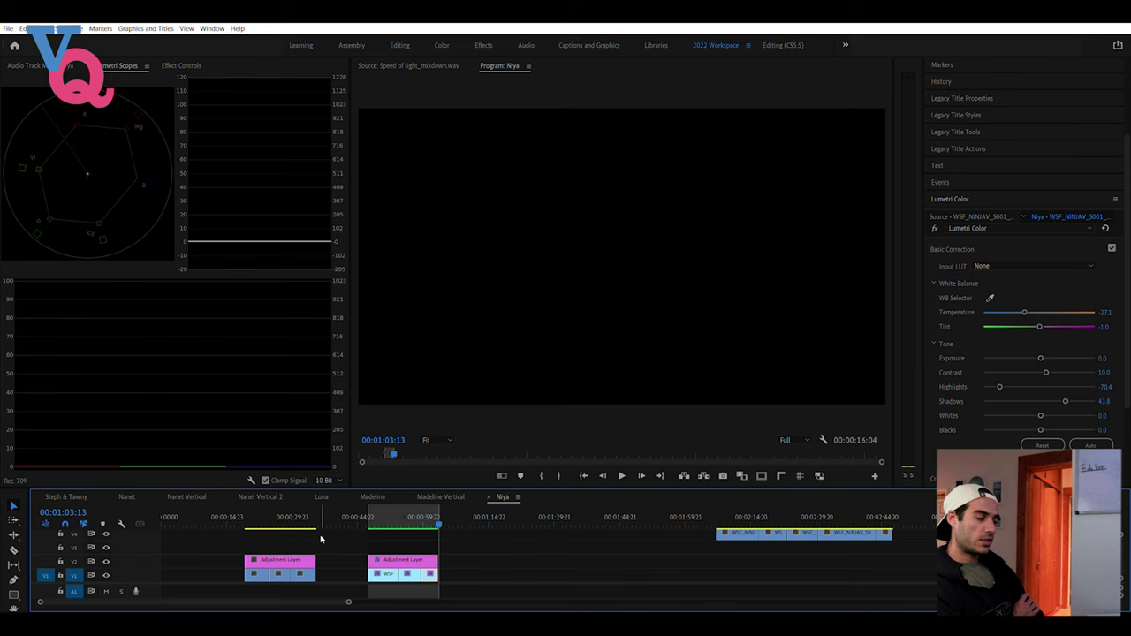
pyautogui.click(399, 522)
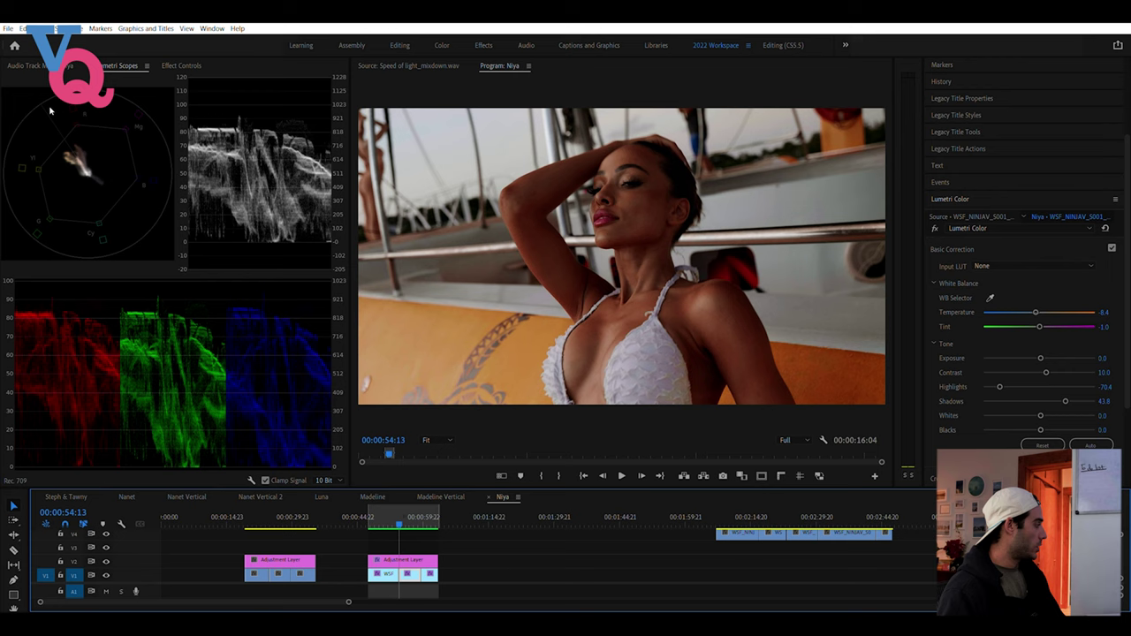
pyautogui.click(76, 147)
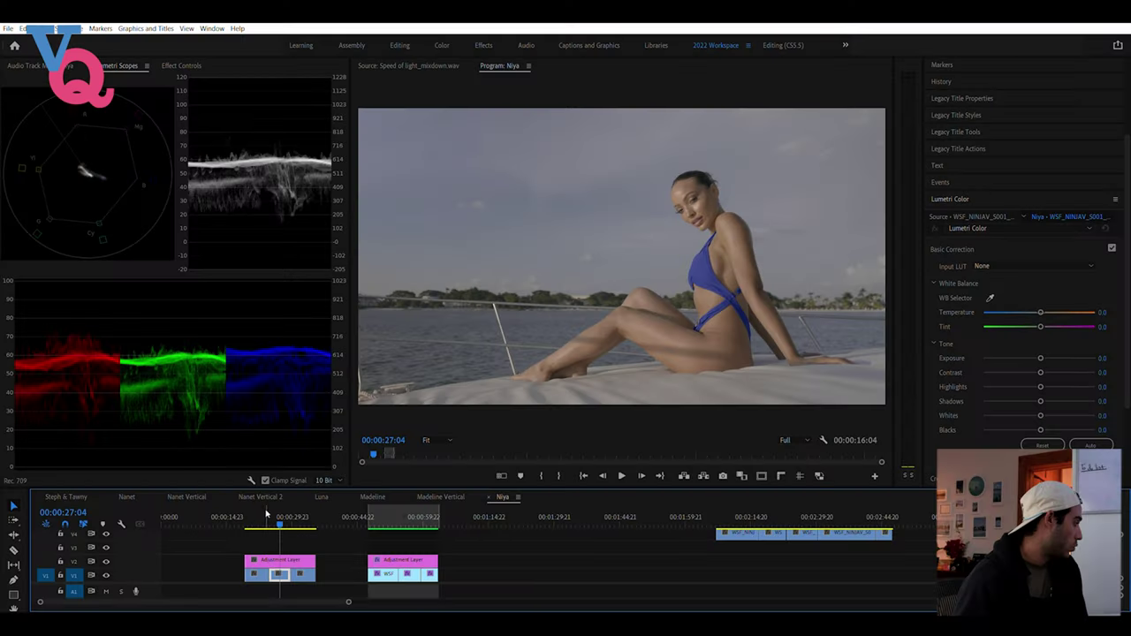
# Move the playhead to 00:00:23:06 over the first adjustment-layer section
pyautogui.click(263, 515)
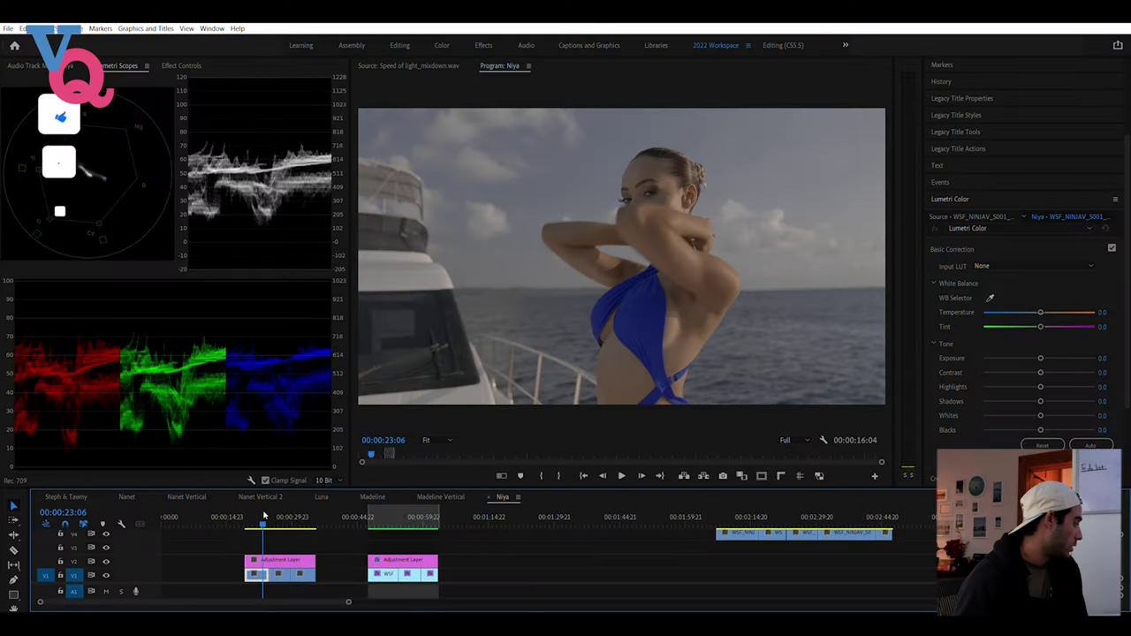
# Select the V2 Adjustment Layer near 00:00:22:05 and scrub through the blue-swimsuit shot
pyautogui.moveTo(264, 515); pyautogui.dragTo(258, 517)
pyautogui.click(265, 560)
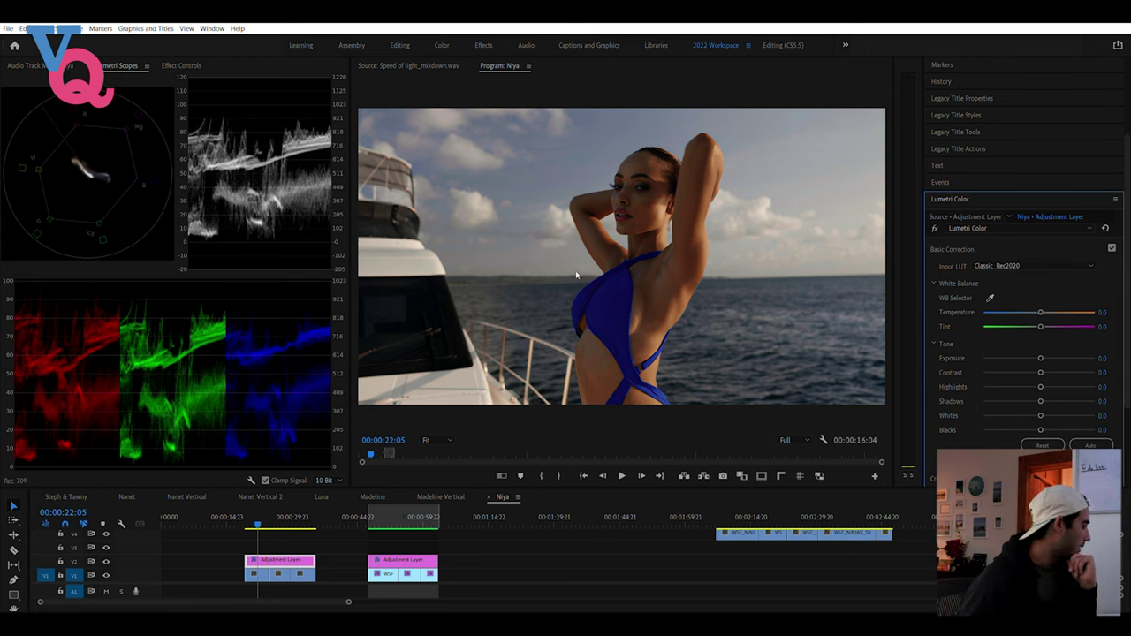
pyautogui.moveTo(254, 516)
pyautogui.mouseDown()
pyautogui.moveTo(300, 519)
pyautogui.moveTo(256, 521)
pyautogui.moveTo(266, 522)
pyautogui.mouseUp()
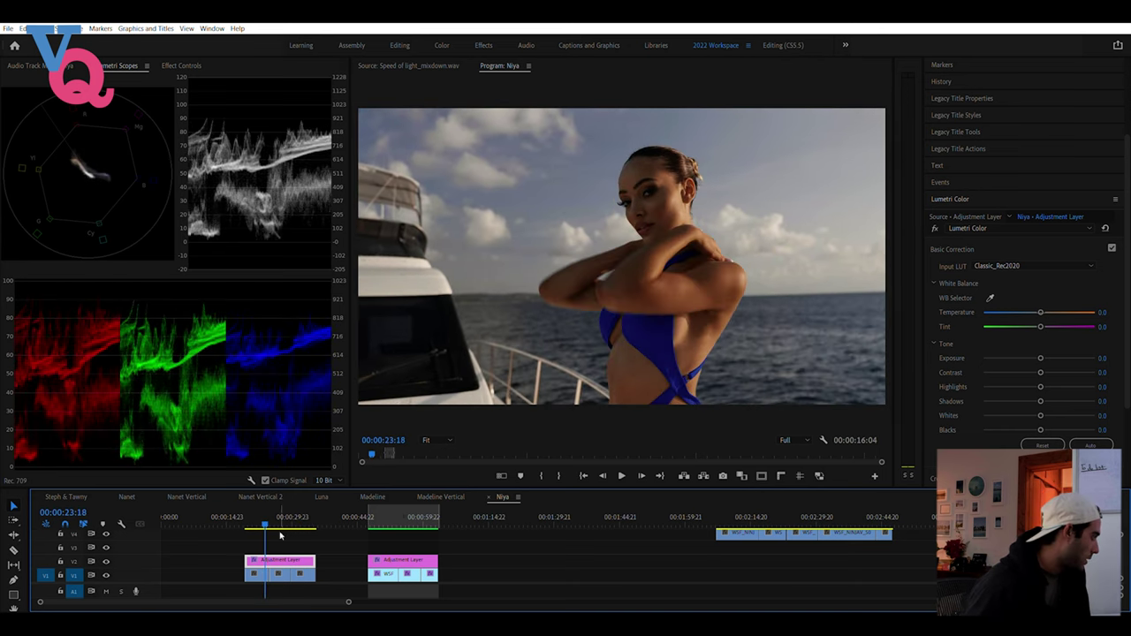
# Try a magenta Tint shift on the adjustment layer, reset Tint to 0.0, and expand HSL Secondary
pyautogui.moveTo(1040, 322); pyautogui.dragTo(1047, 320)
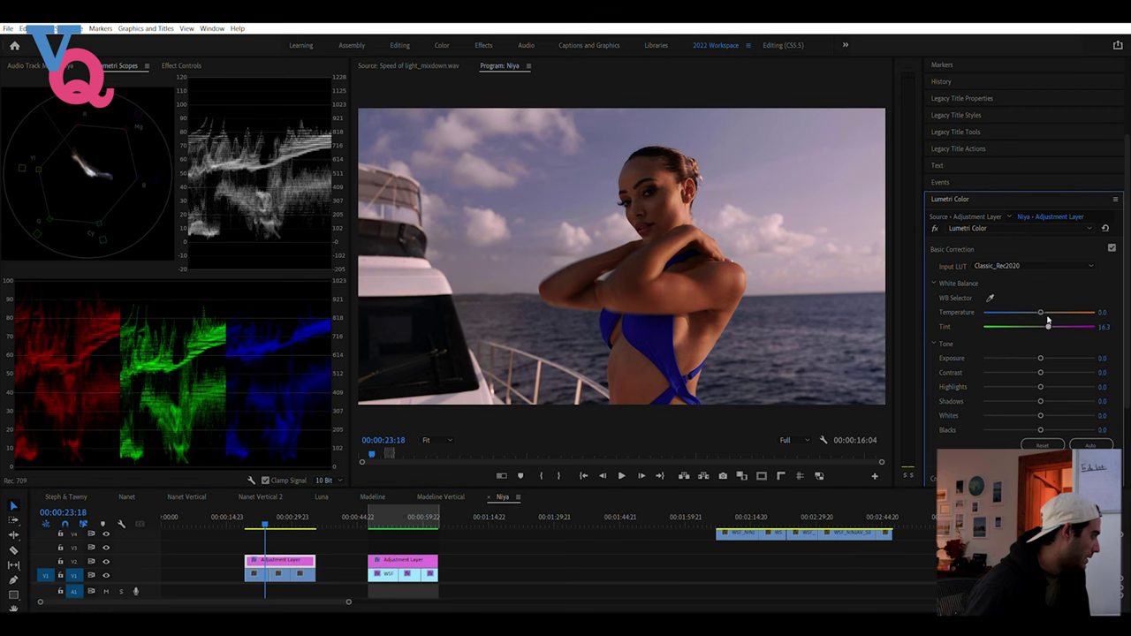
pyautogui.doubleClick(1048, 320)
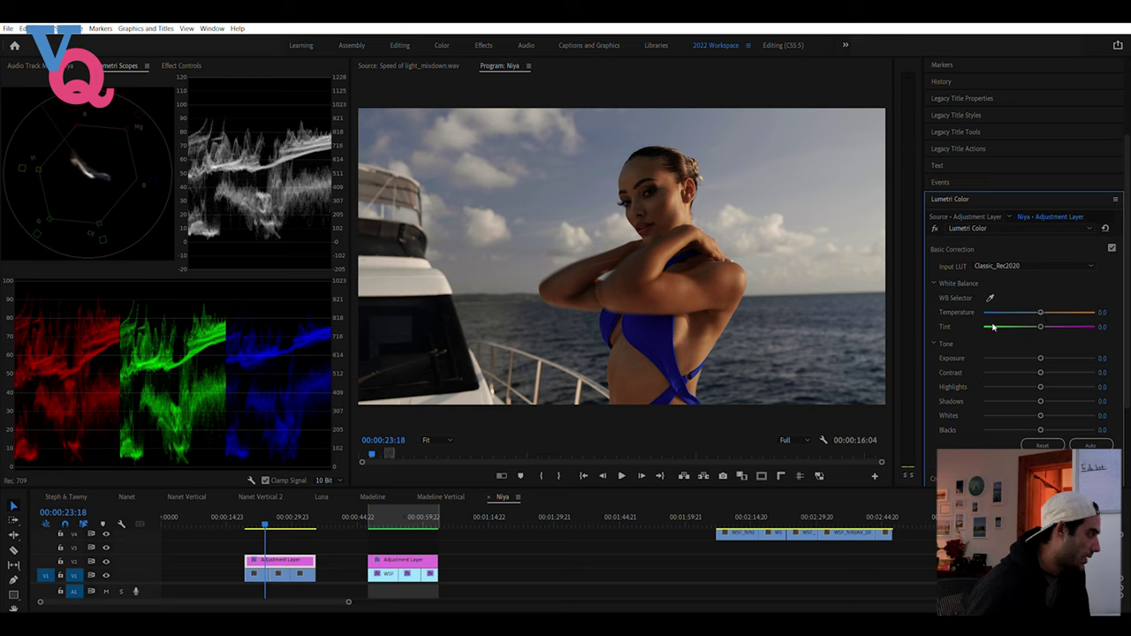
pyautogui.scroll(-1, 993, 326)
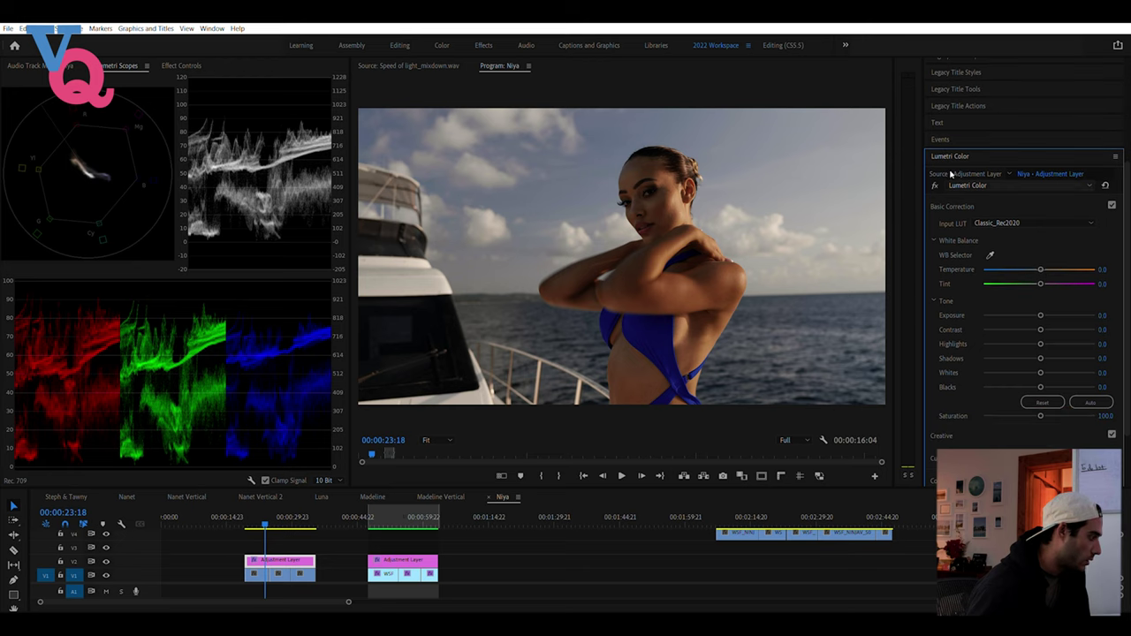
pyautogui.scroll(3, 954, 200)
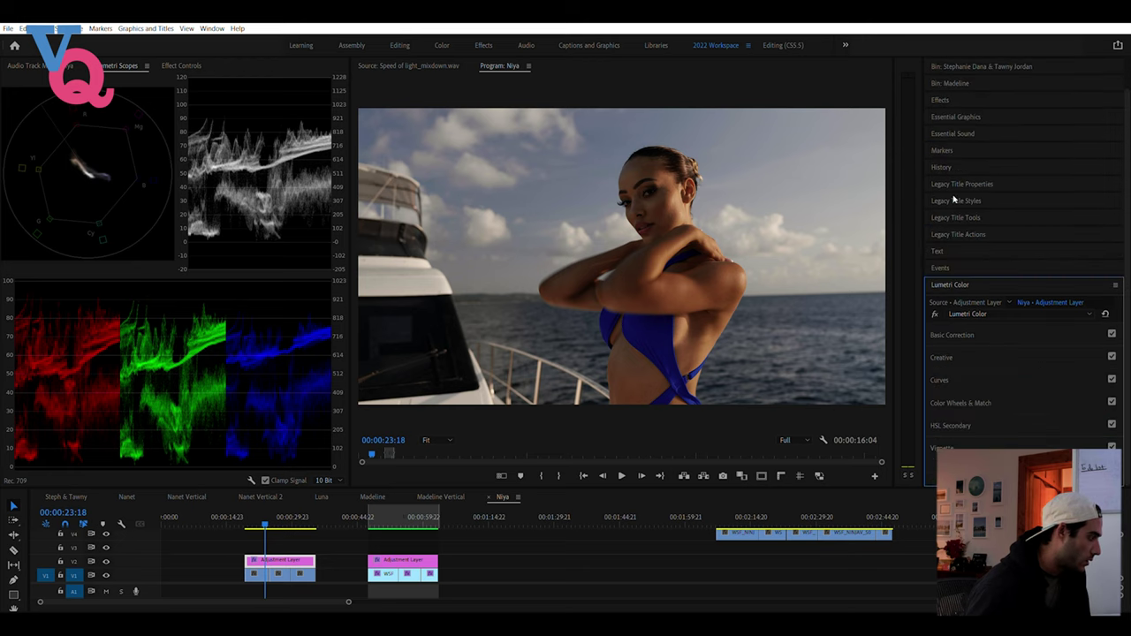
pyautogui.click(954, 423)
pyautogui.scroll(-1, 981, 403)
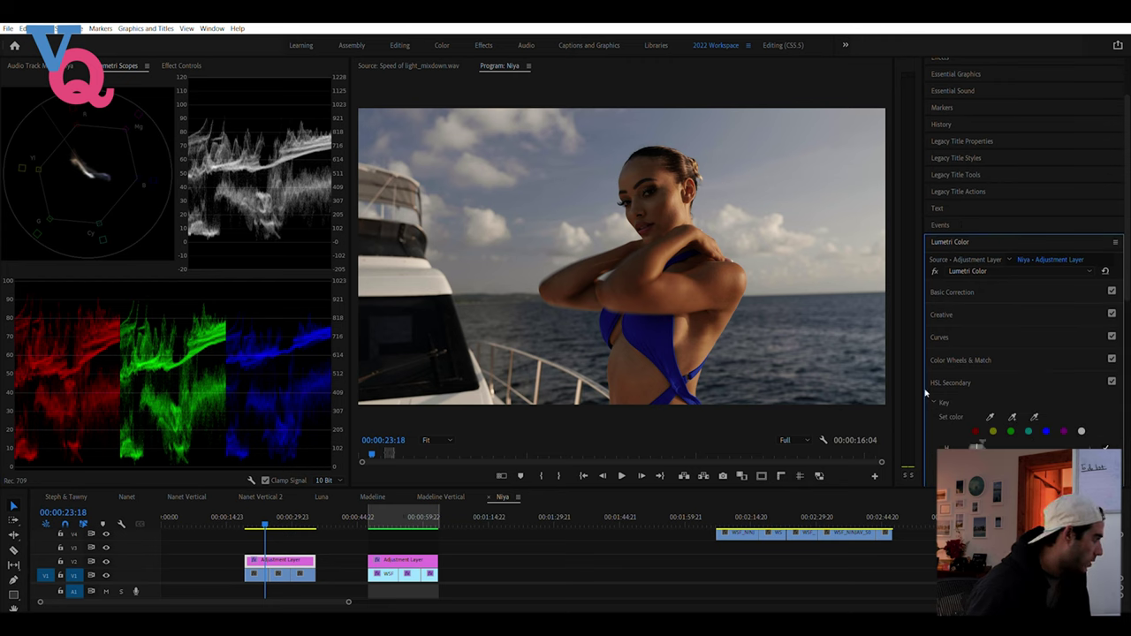
# With the Color/Gray preview on, adjust the HSL hue and saturation ranges to isolate the figure
pyautogui.scroll(-1, 951, 405)
pyautogui.scroll(-1, 947, 433)
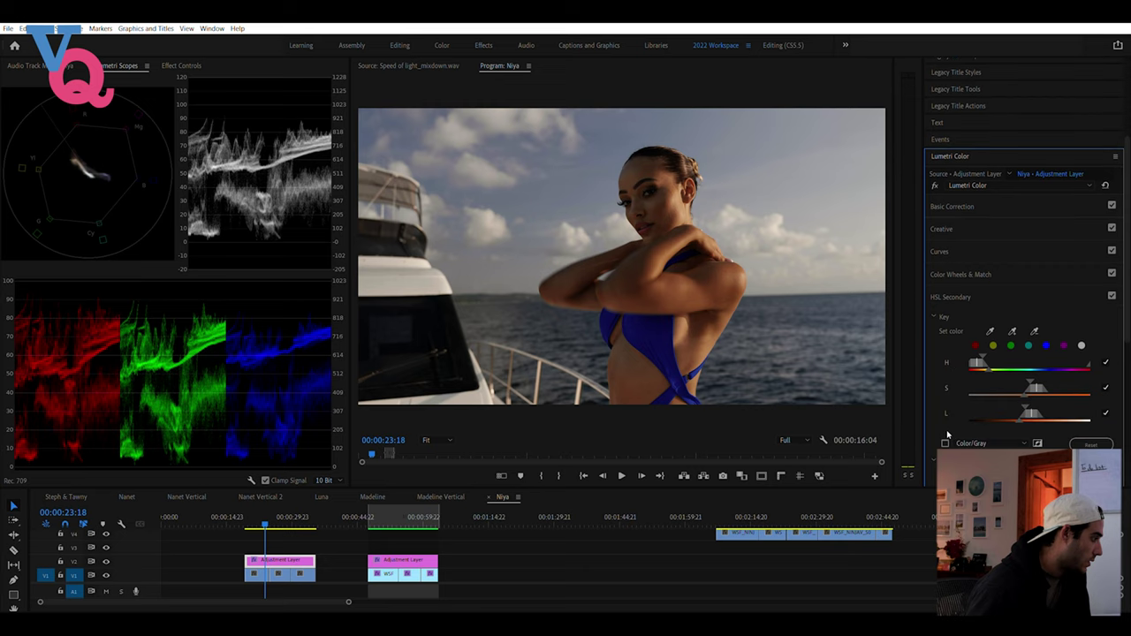
pyautogui.click(946, 442)
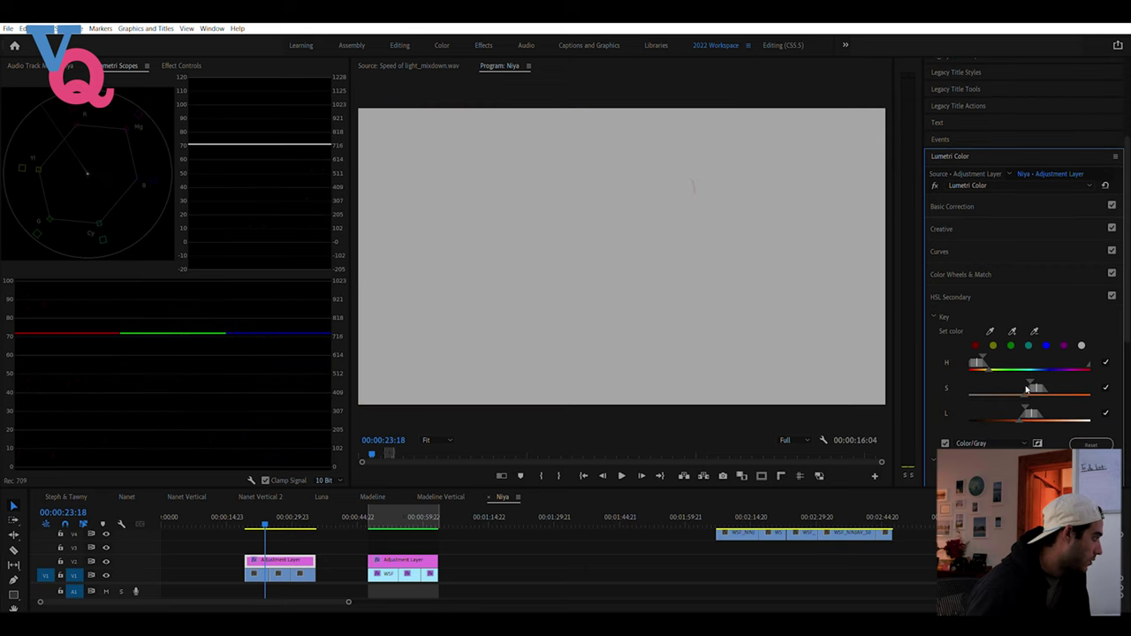
pyautogui.moveTo(1012, 387)
pyautogui.mouseDown()
pyautogui.moveTo(946, 382)
pyautogui.moveTo(992, 386)
pyautogui.mouseUp()
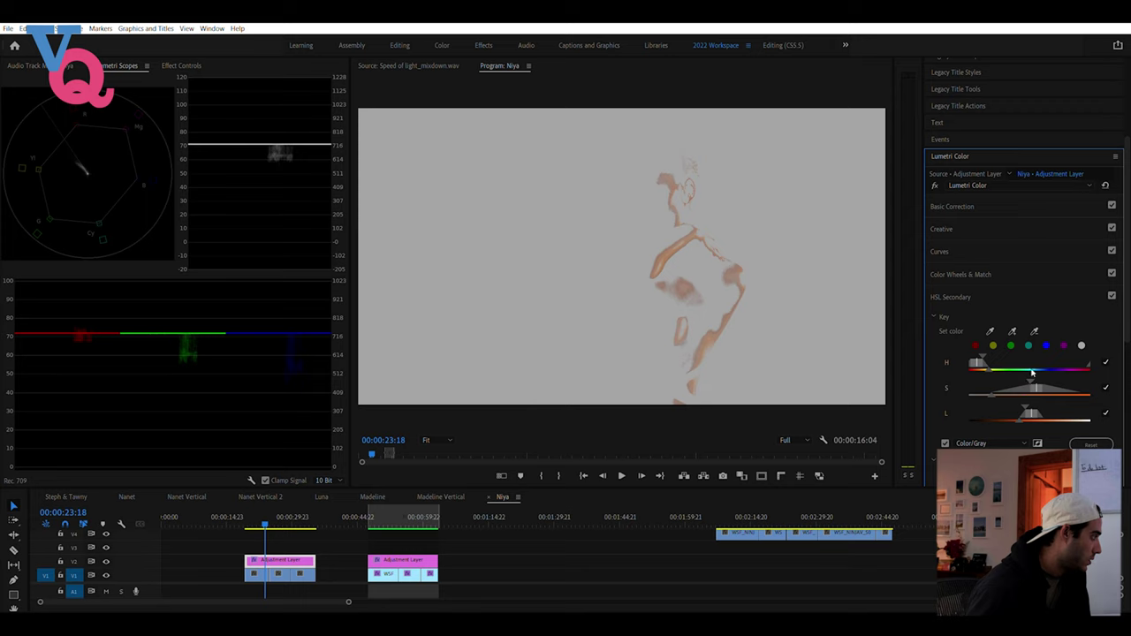
pyautogui.moveTo(1032, 373); pyautogui.dragTo(942, 410)
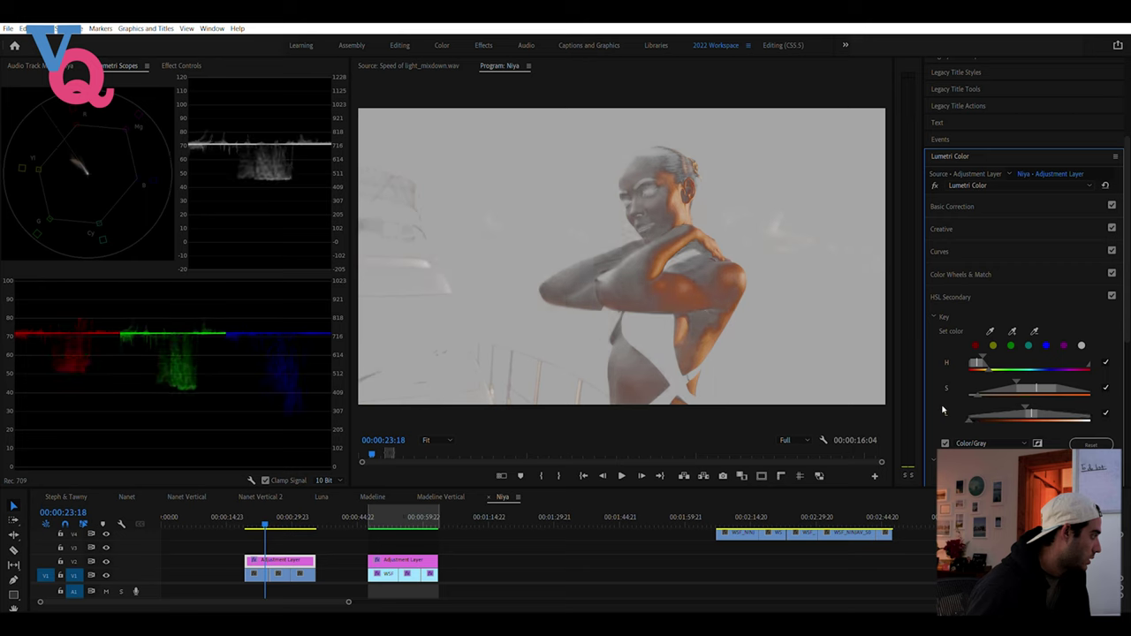
pyautogui.moveTo(1026, 400); pyautogui.dragTo(974, 399)
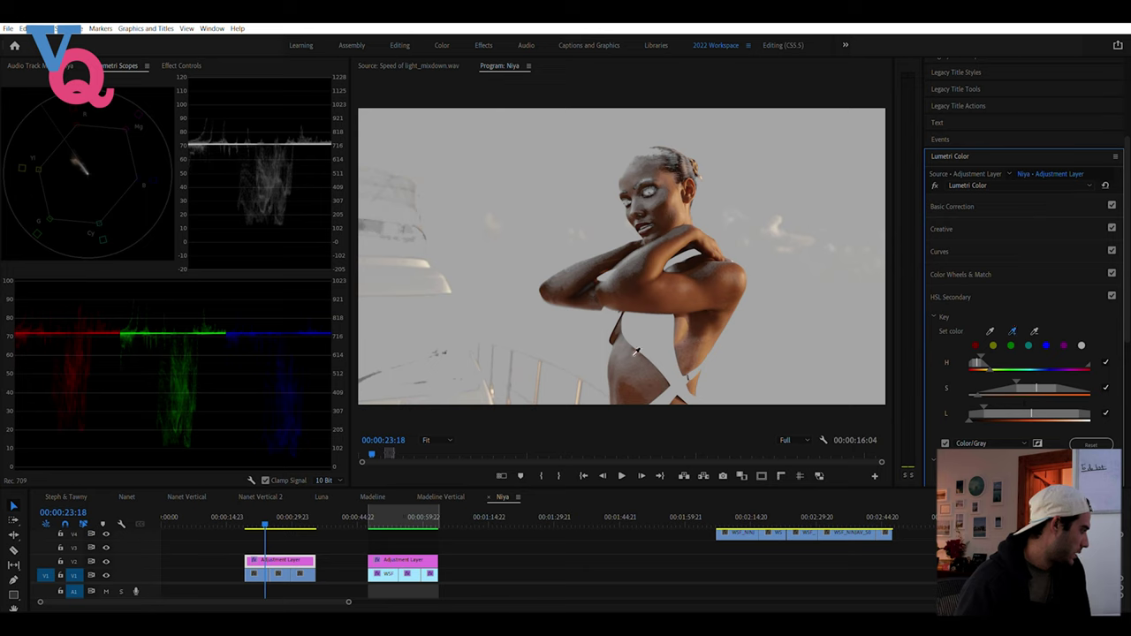
# Sample the skin with the eyedropper, tighten the saturation range, and turn Color/Gray off
pyautogui.click(624, 342)
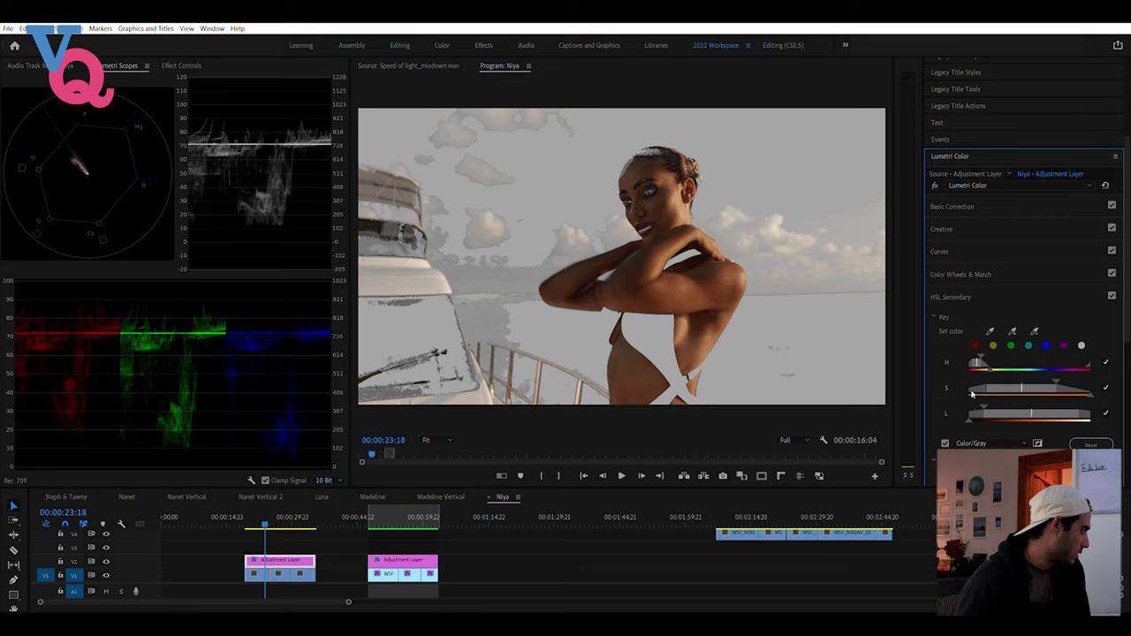
pyautogui.moveTo(1089, 388); pyautogui.dragTo(1054, 387)
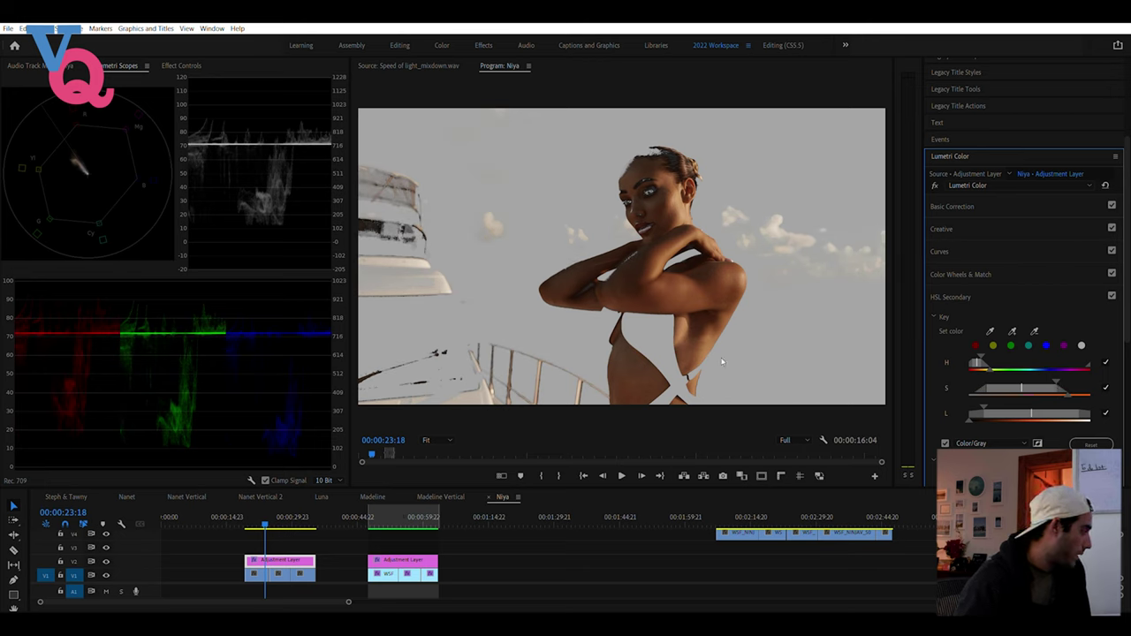
pyautogui.click(945, 443)
pyautogui.scroll(-1, 952, 357)
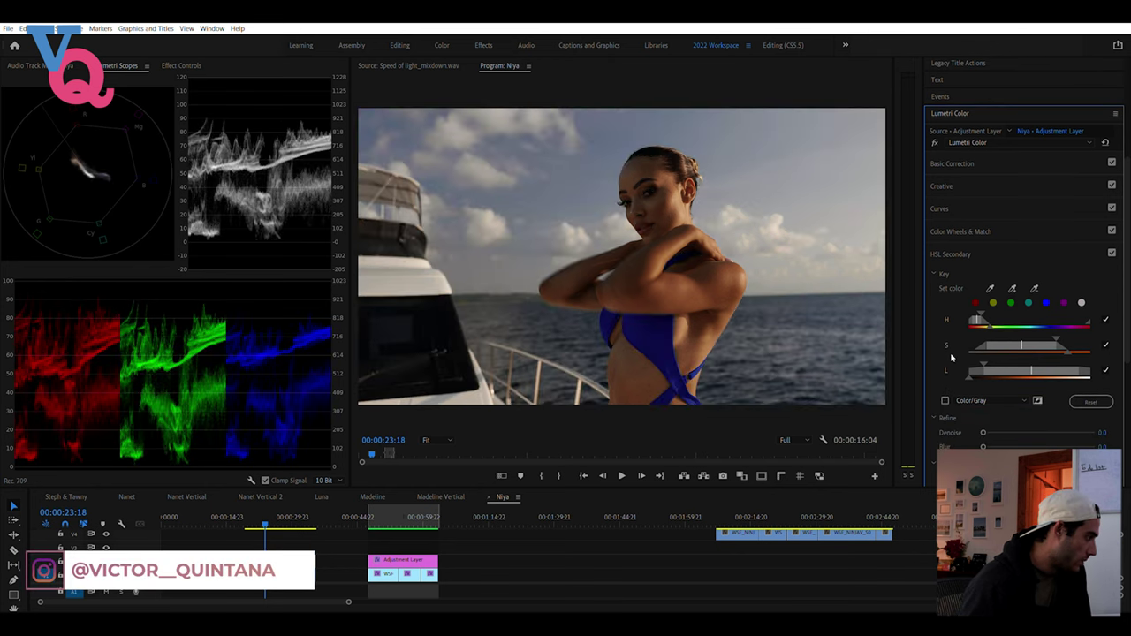
# Set the HSL Secondary correction to three-way Shadows, Midtones and Highlights wheels
pyautogui.scroll(-1, 951, 357)
pyautogui.scroll(-1, 952, 357)
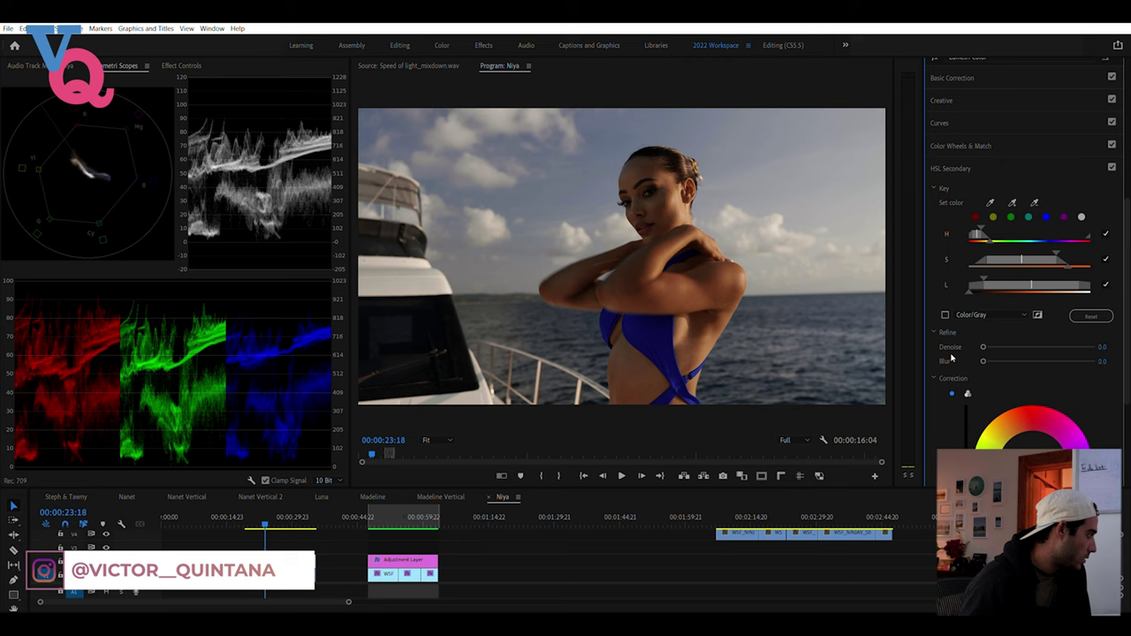
pyautogui.scroll(-1, 952, 357)
pyautogui.scroll(-1, 952, 357)
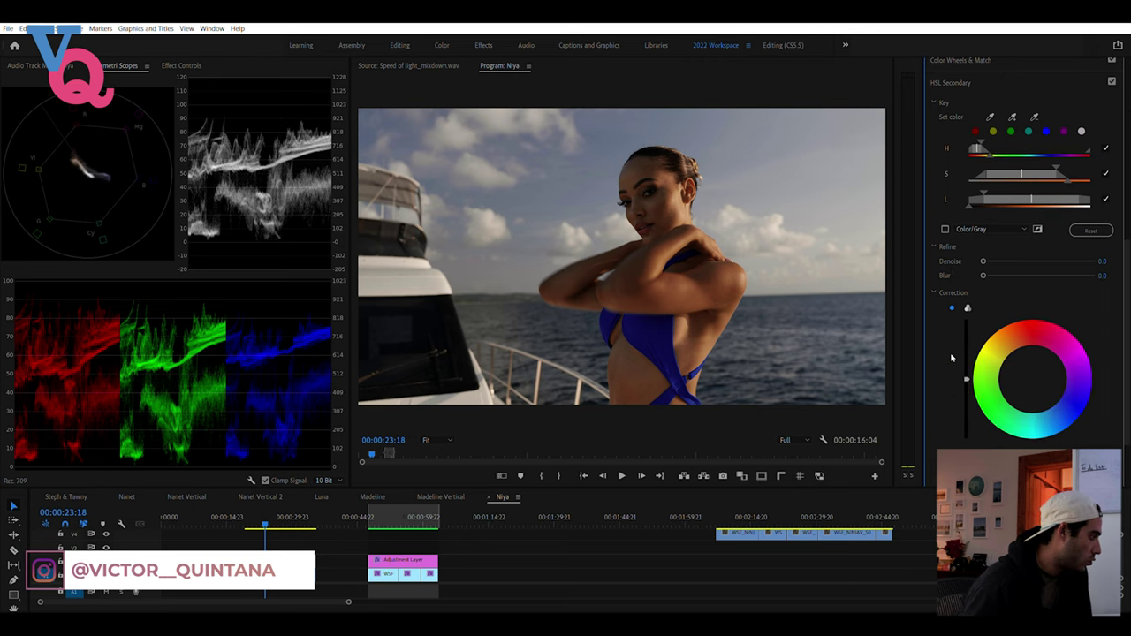
pyautogui.scroll(-1, 952, 357)
pyautogui.click(968, 262)
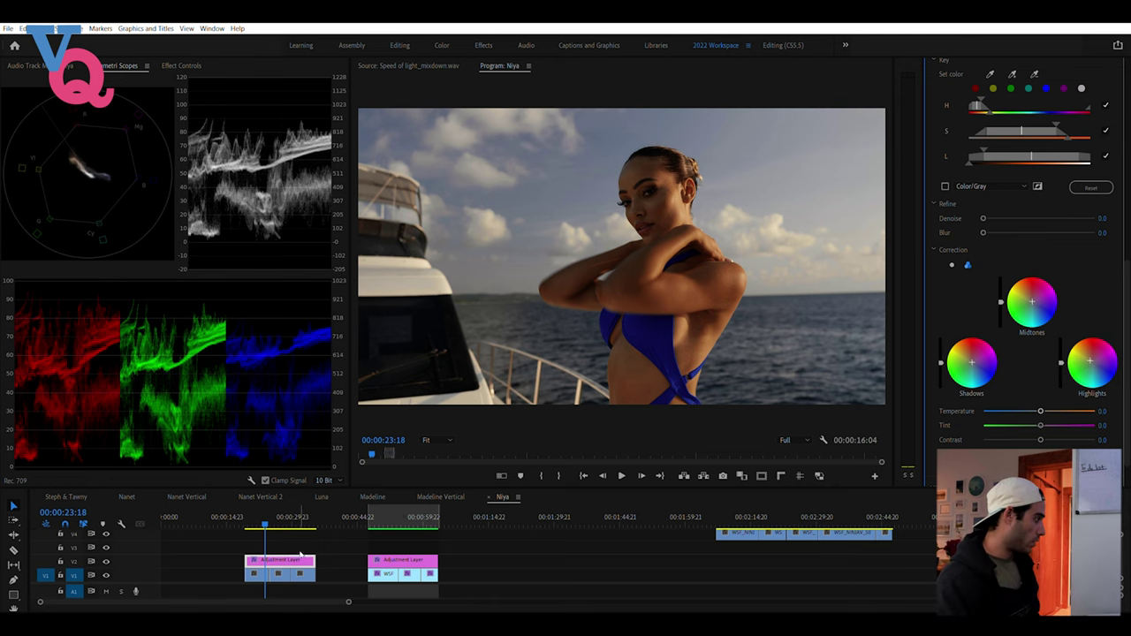
pyautogui.click(249, 521)
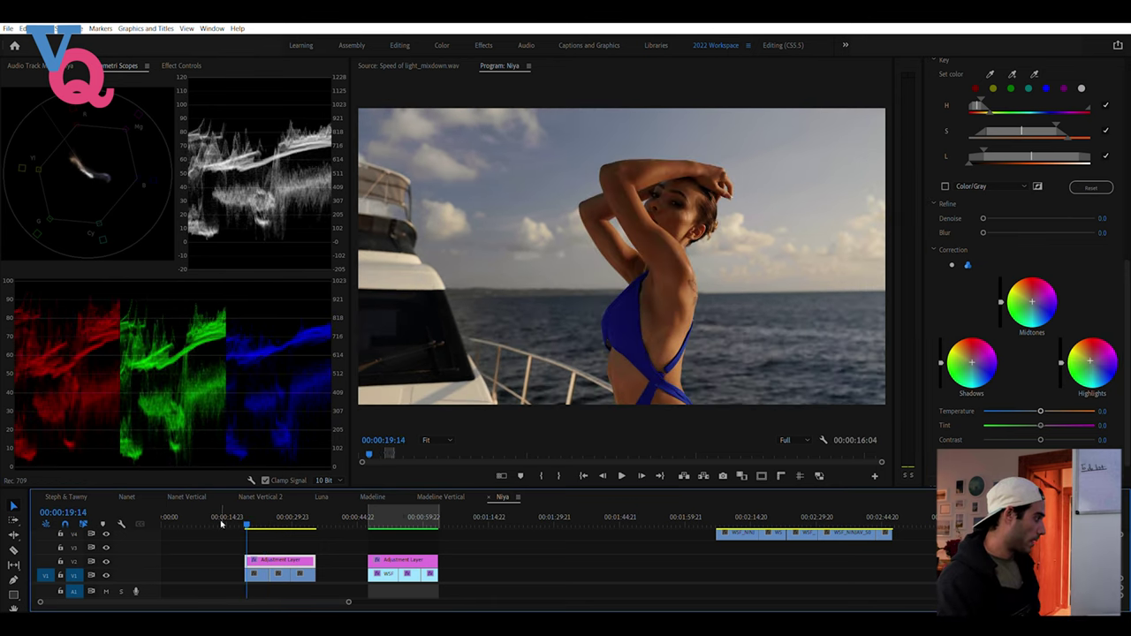
# Play from 00:00:19 to review the skin key, then select the V1 clip at 00:00:21:17
pyautogui.press('space')
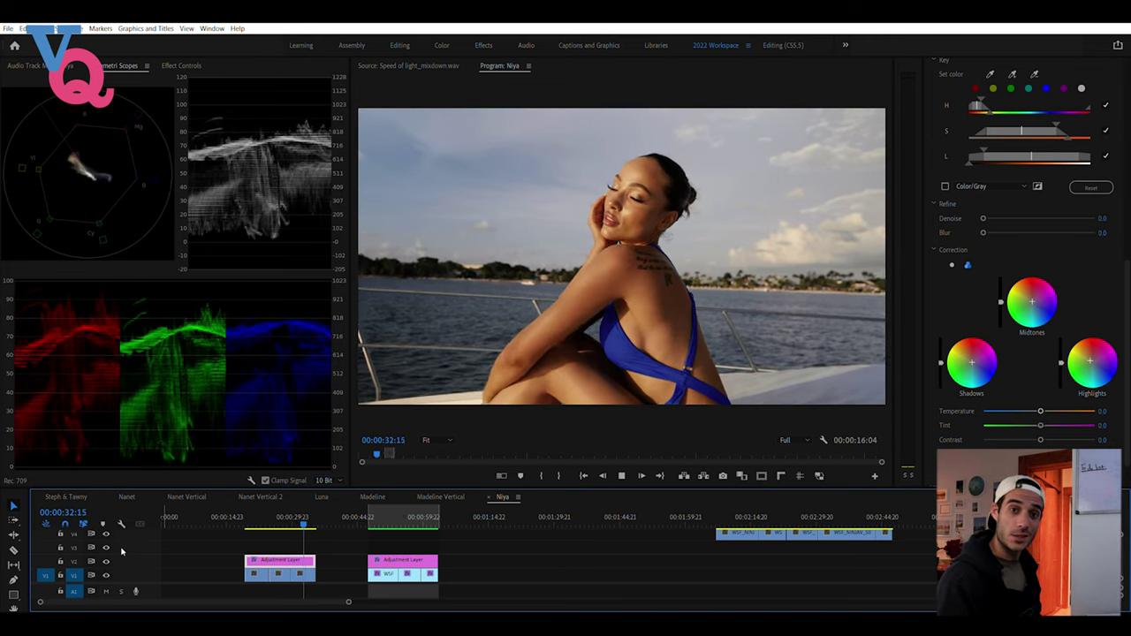
pyautogui.press('space')
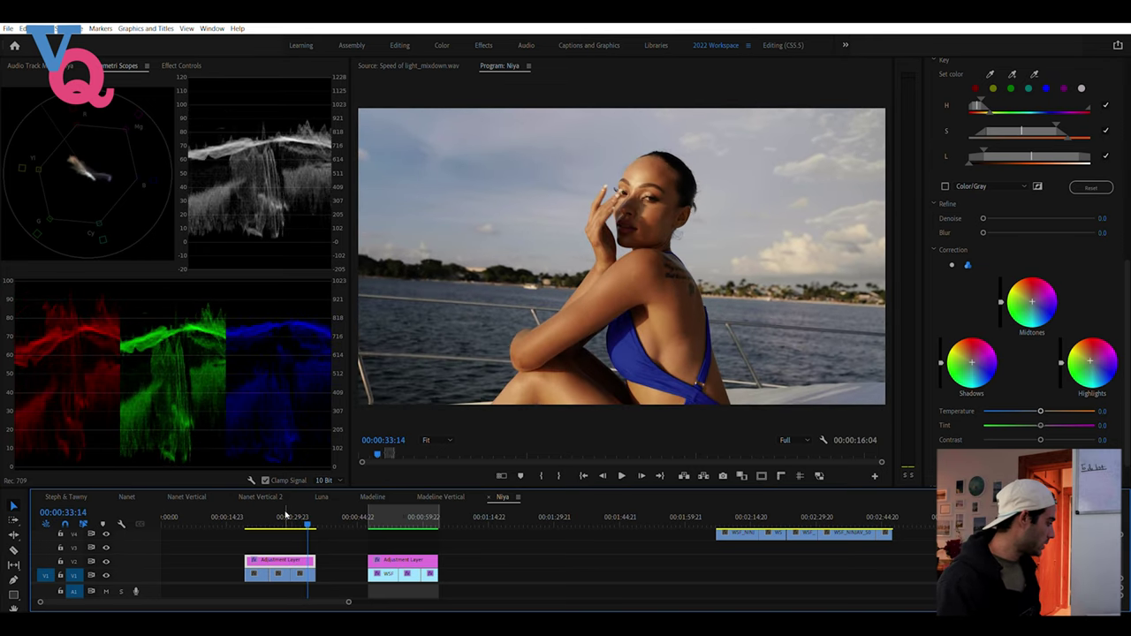
pyautogui.click(257, 520)
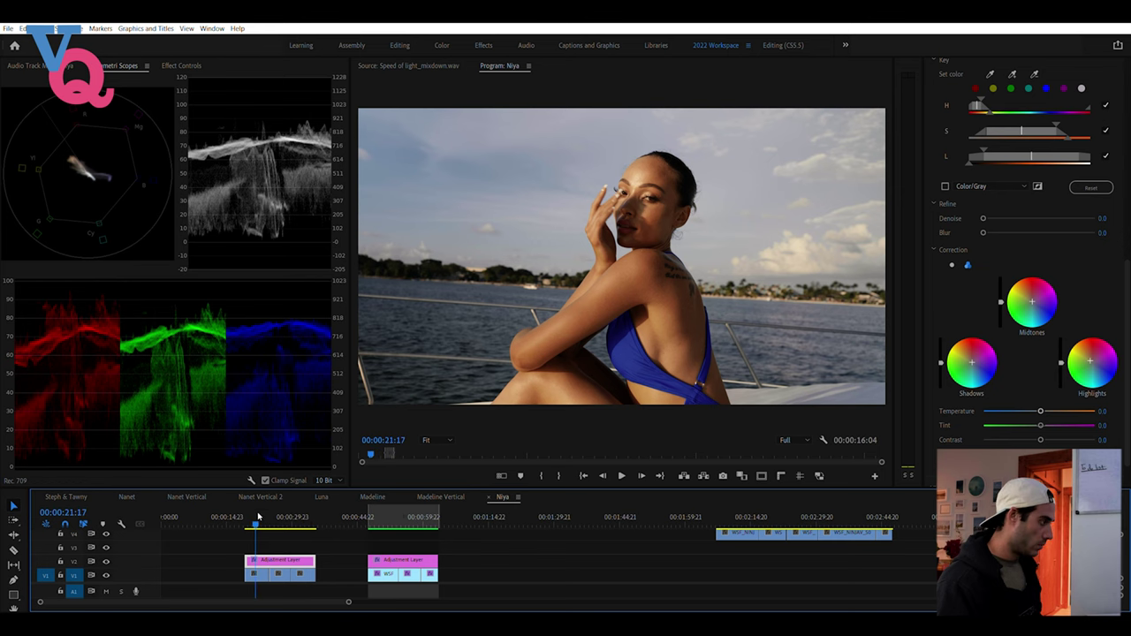
pyautogui.click(261, 575)
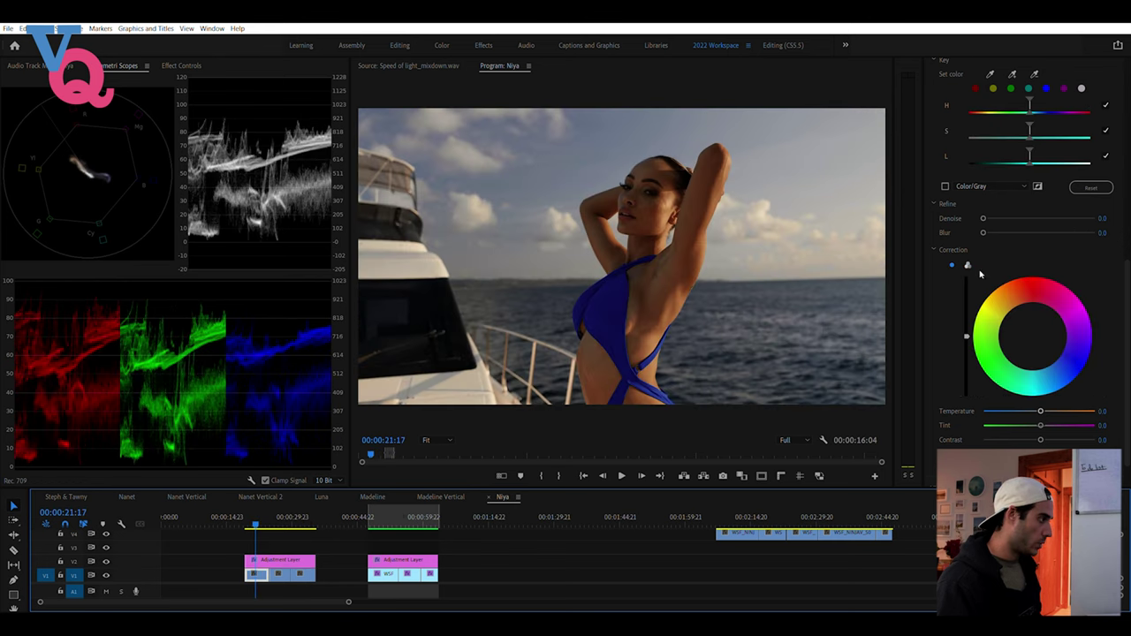
# Raise the arms-raised clip's Shadows to about 21, reset Saturation to 100, and preview
pyautogui.scroll(2, 979, 274)
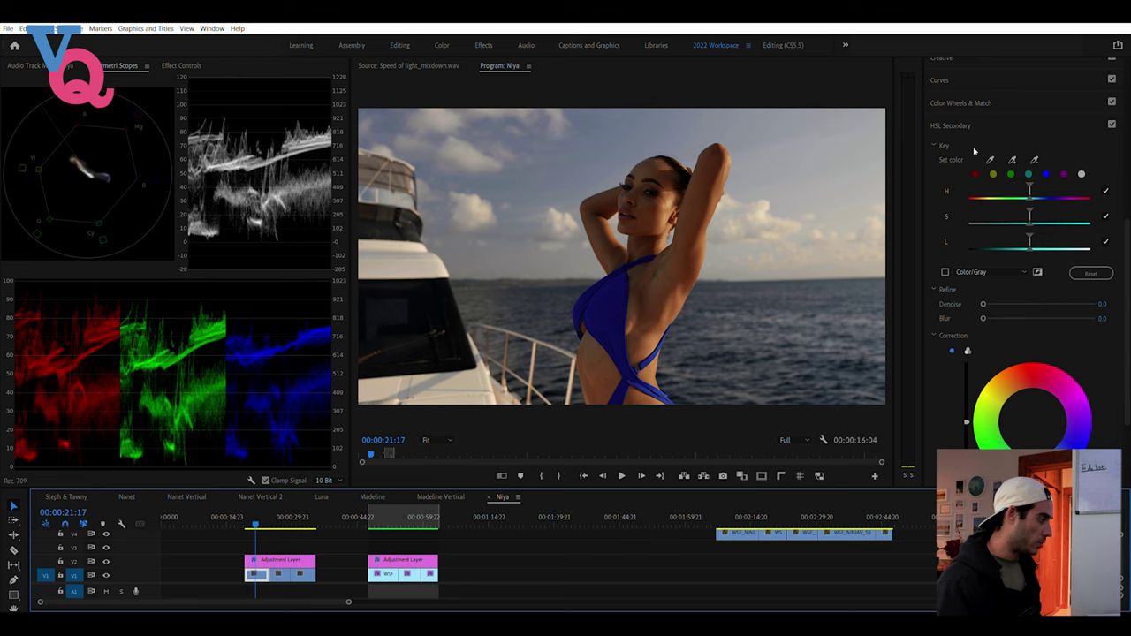
pyautogui.scroll(6, 980, 214)
pyautogui.click(953, 334)
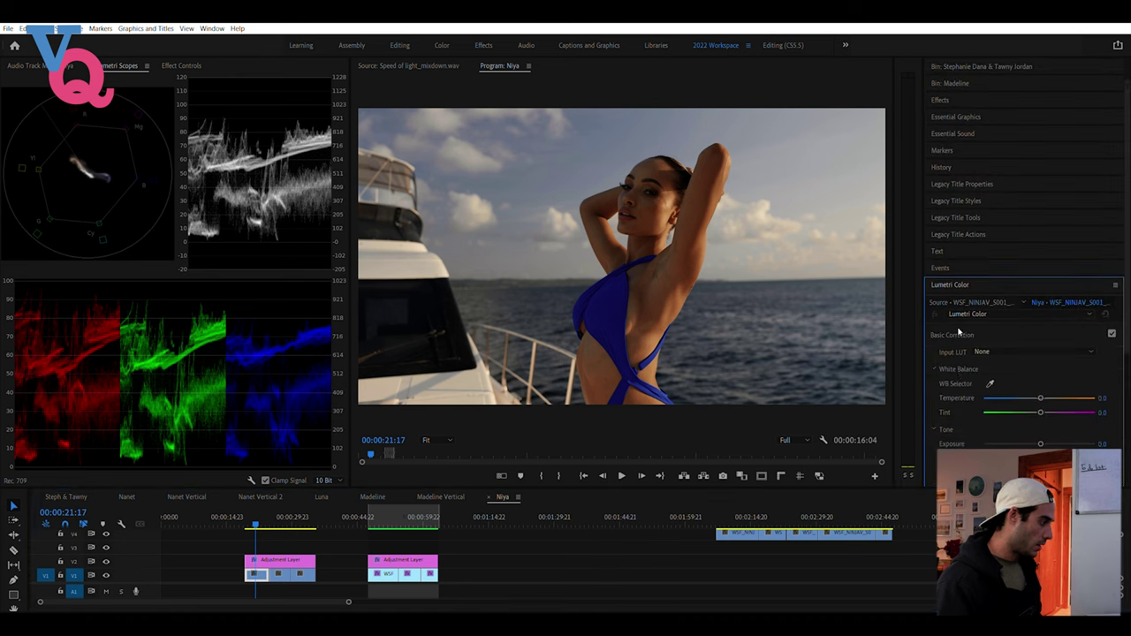
pyautogui.scroll(-1, 959, 330)
pyautogui.scroll(-1, 959, 331)
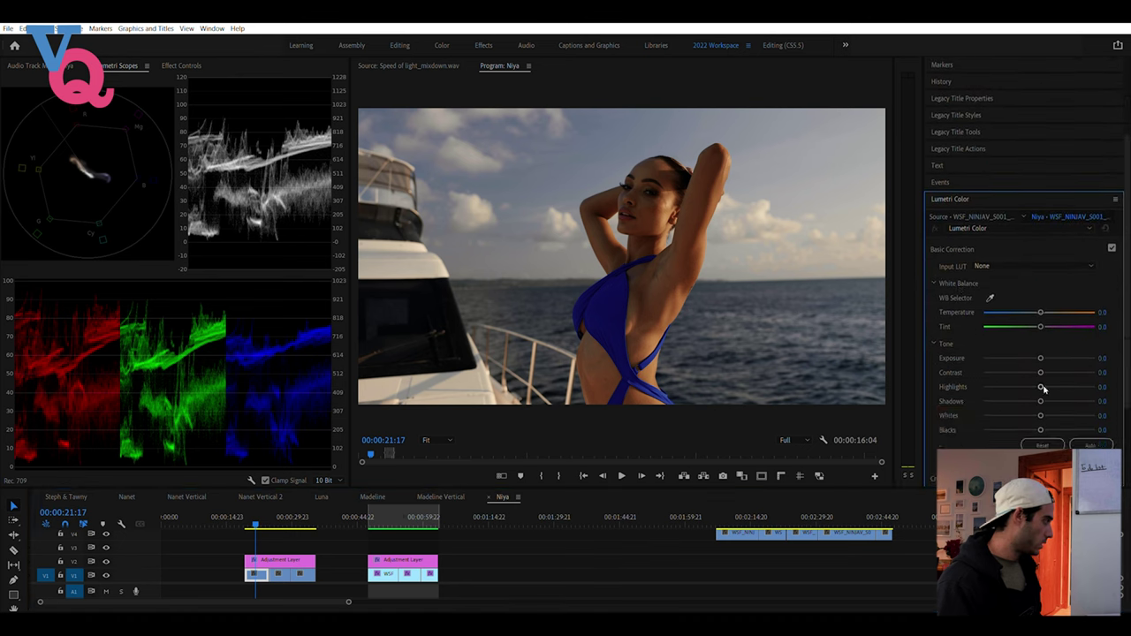
pyautogui.moveTo(1040, 399); pyautogui.dragTo(1054, 363)
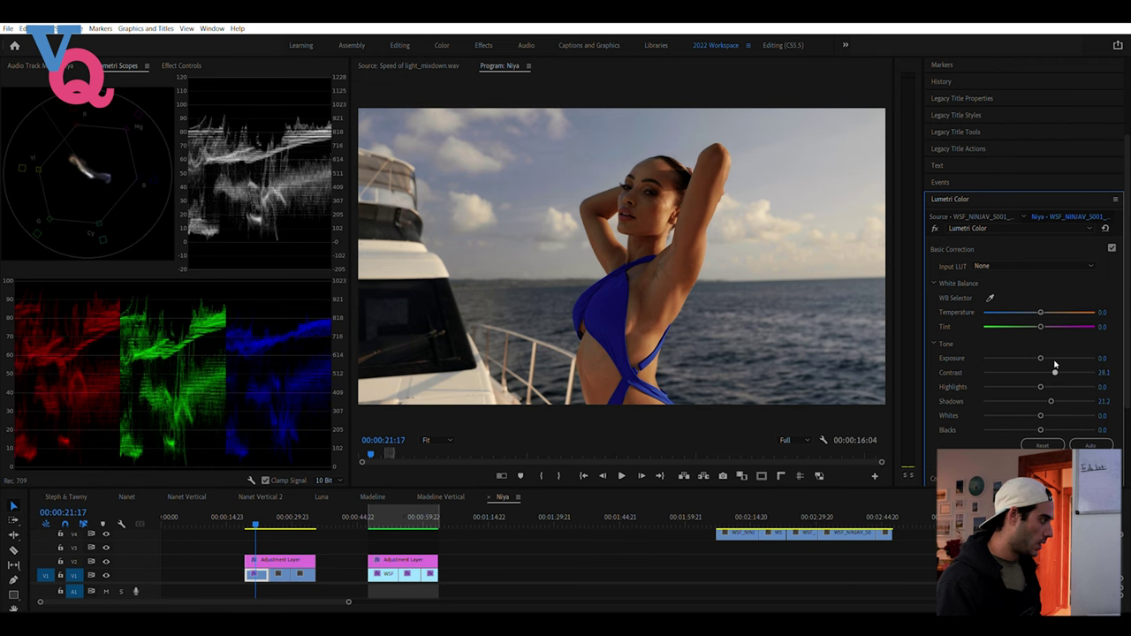
pyautogui.scroll(-1, 993, 380)
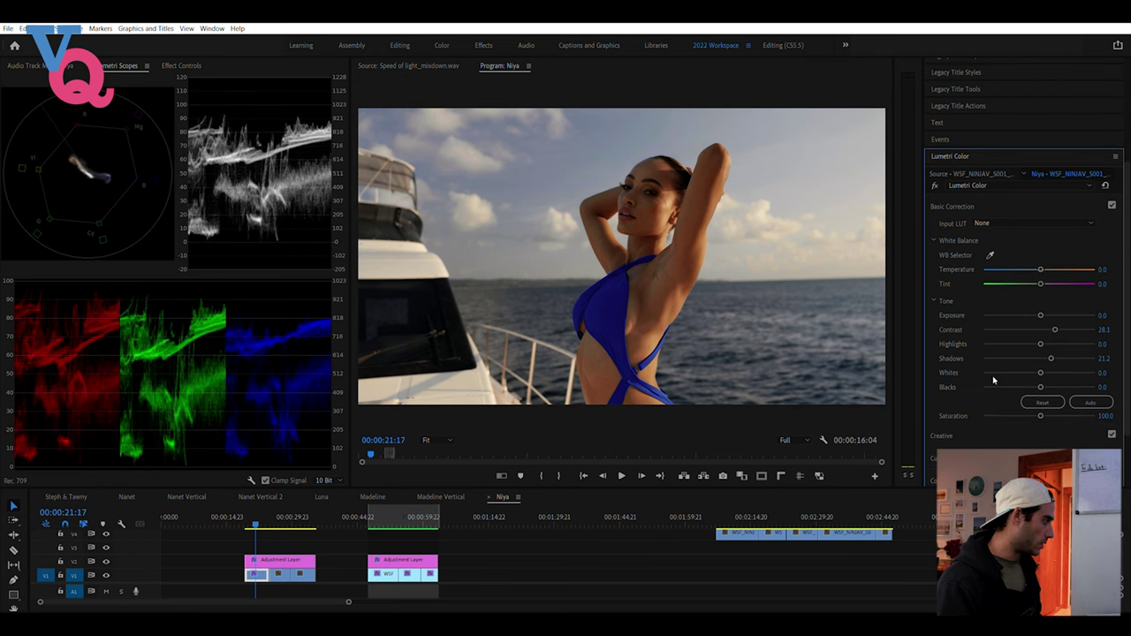
pyautogui.moveTo(1039, 414); pyautogui.dragTo(1042, 414)
pyautogui.doubleClick(1040, 411)
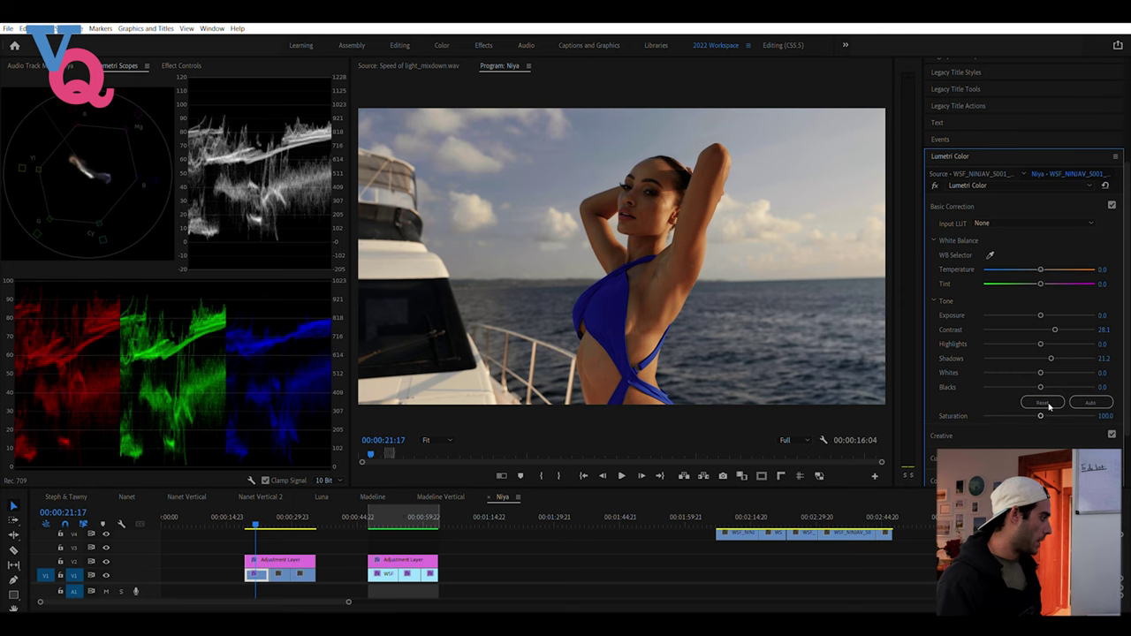
pyautogui.press('space')
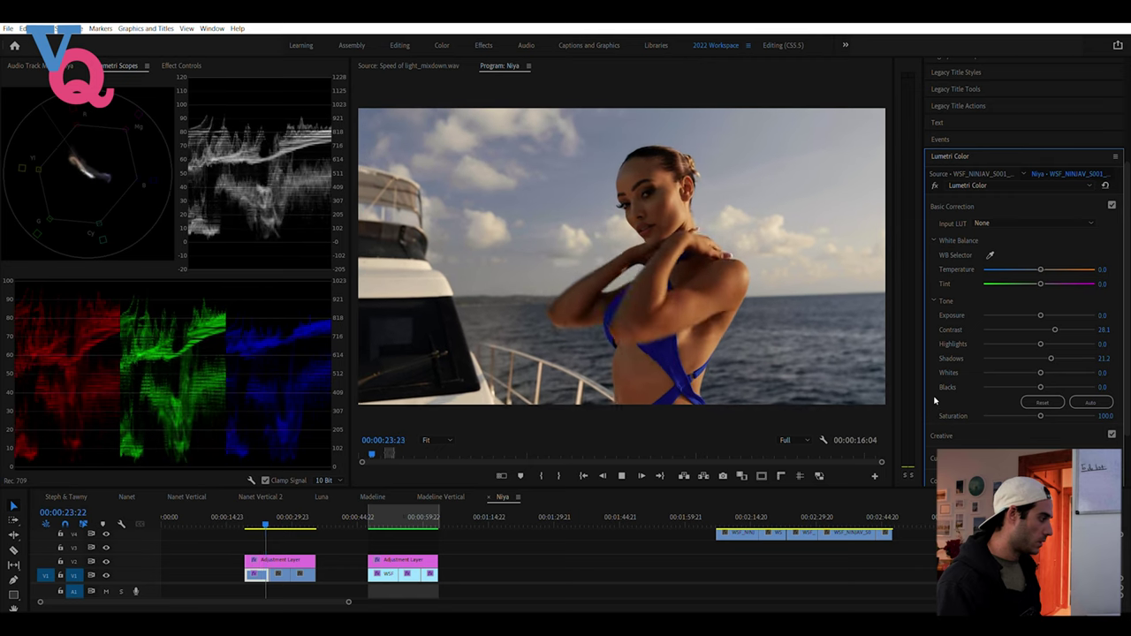
pyautogui.press('space')
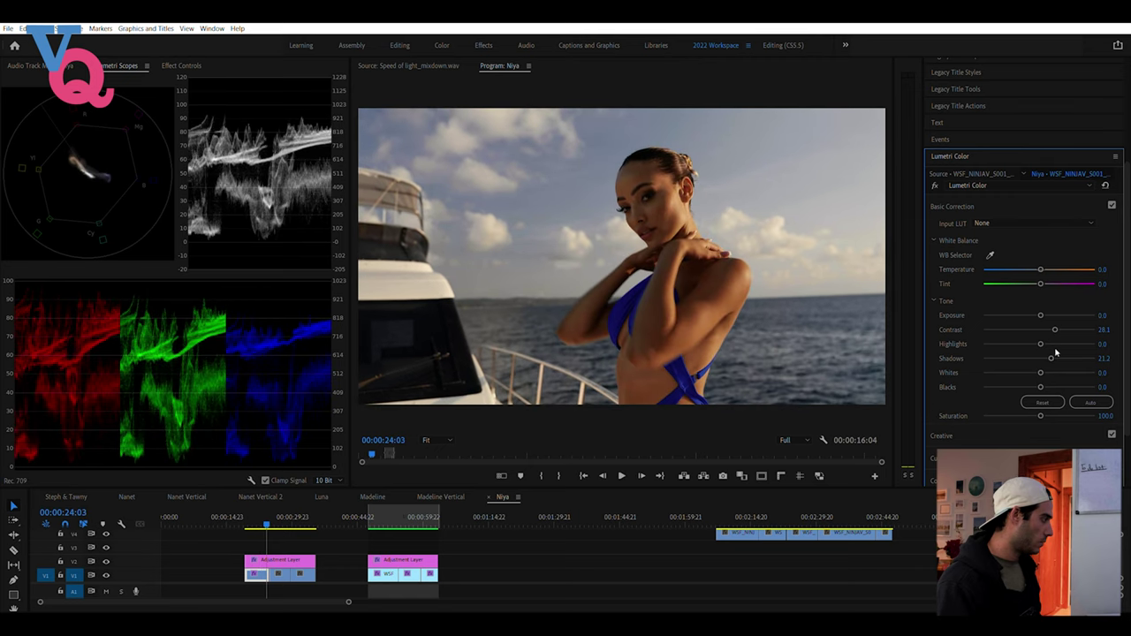
# Set the clip's Shadows to exactly 20.0 and play back to review
pyautogui.moveTo(1051, 353); pyautogui.dragTo(1052, 353)
pyautogui.hotkey('ctrl', 'z')
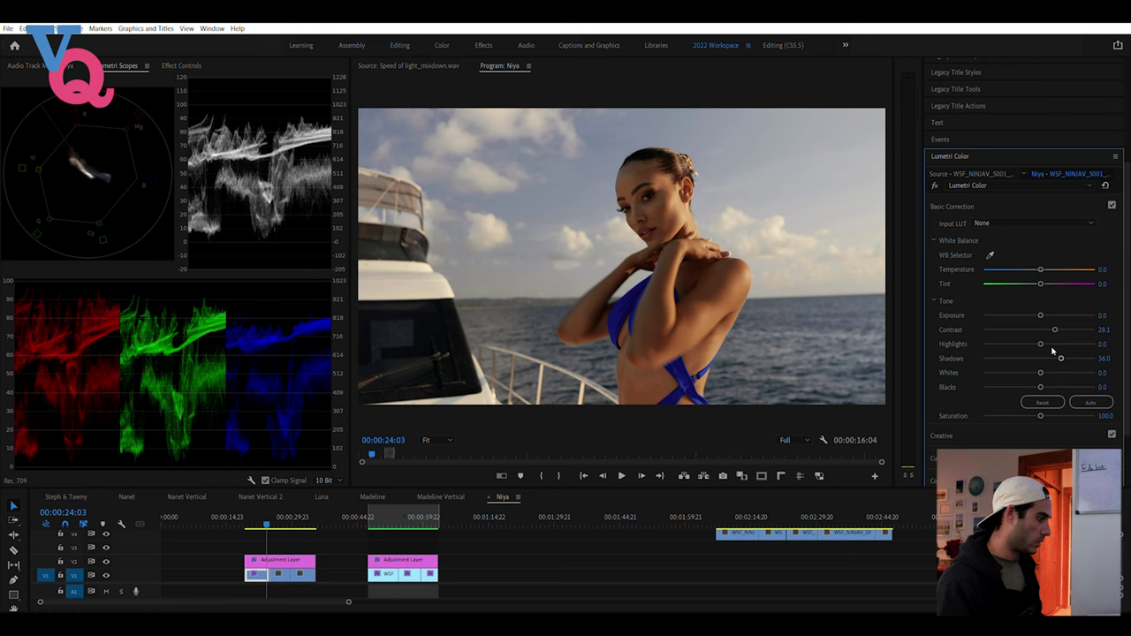
pyautogui.click(1051, 352)
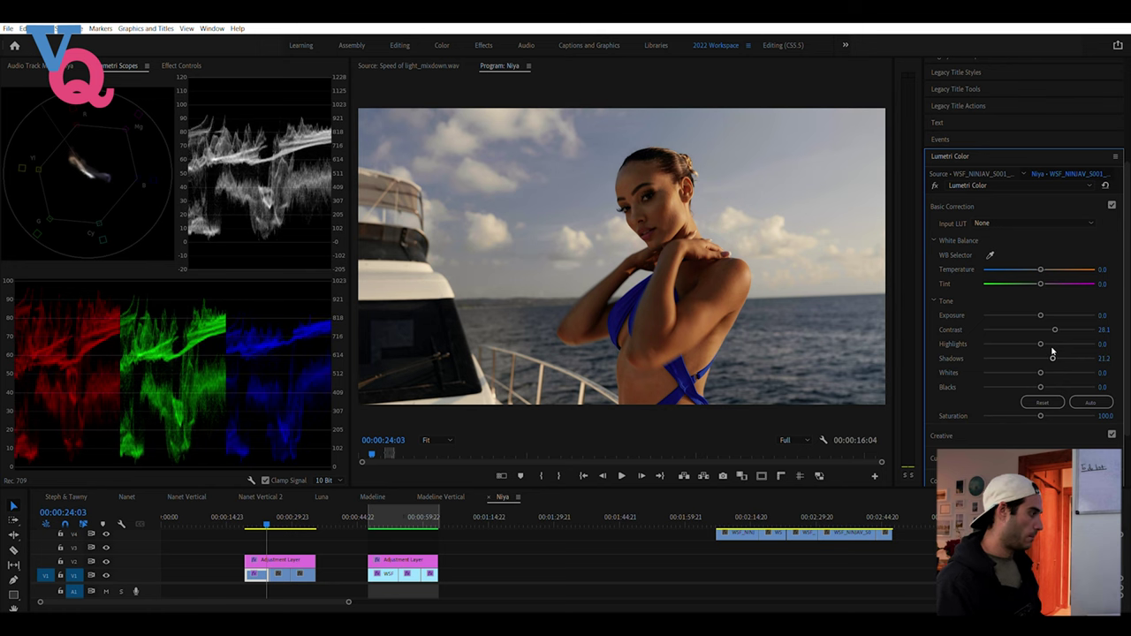
pyautogui.click(1104, 358)
pyautogui.write('20')
pyautogui.press('Return')
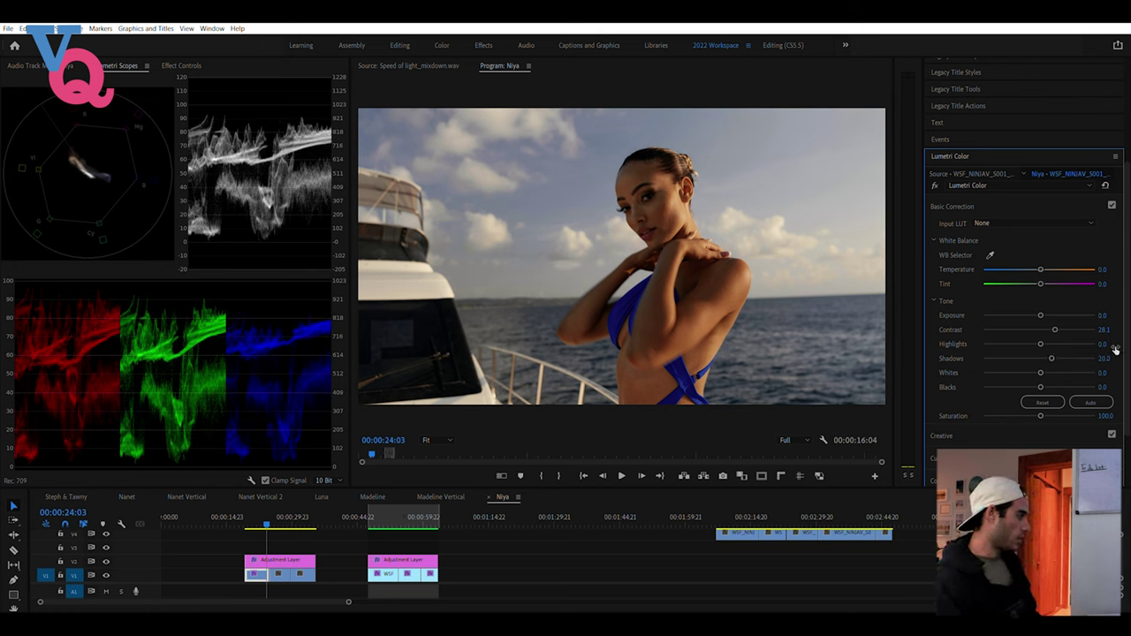
pyautogui.press('space')
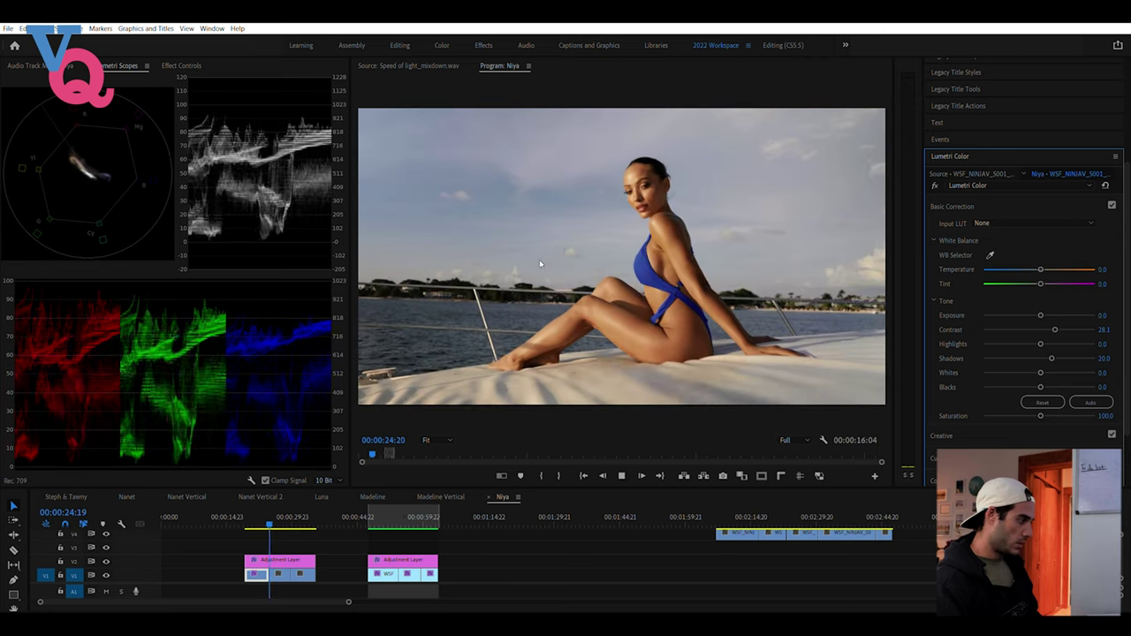
# Grade the first seated-on-deck clip: Highlights about -30, Contrast 12, Saturation 115
pyautogui.press('space')
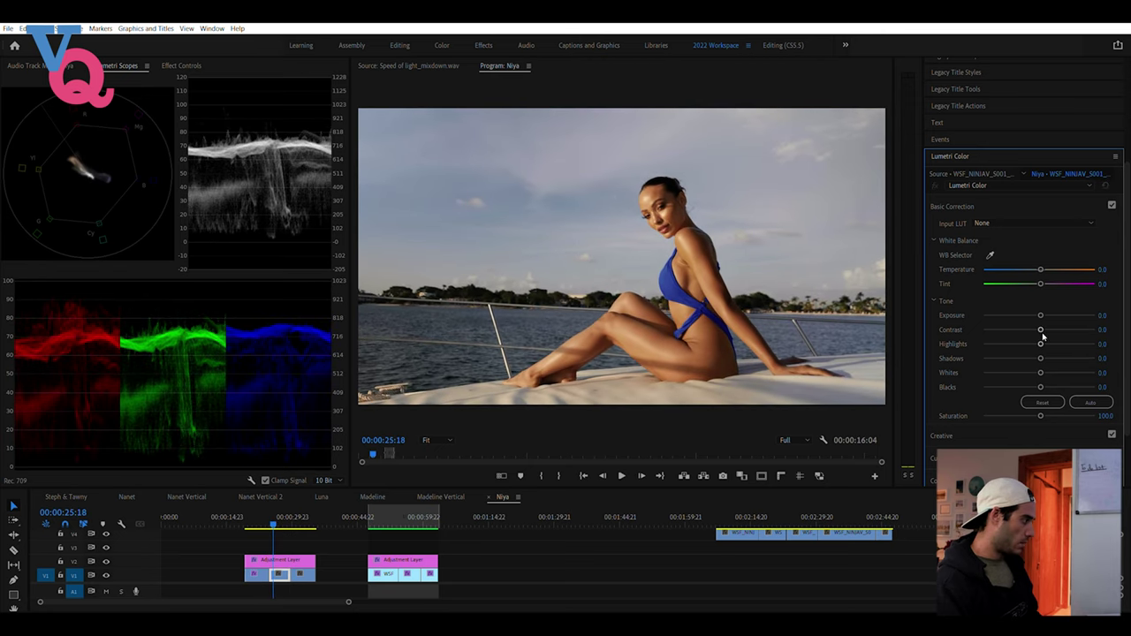
pyautogui.moveTo(1042, 336); pyautogui.dragTo(1022, 334)
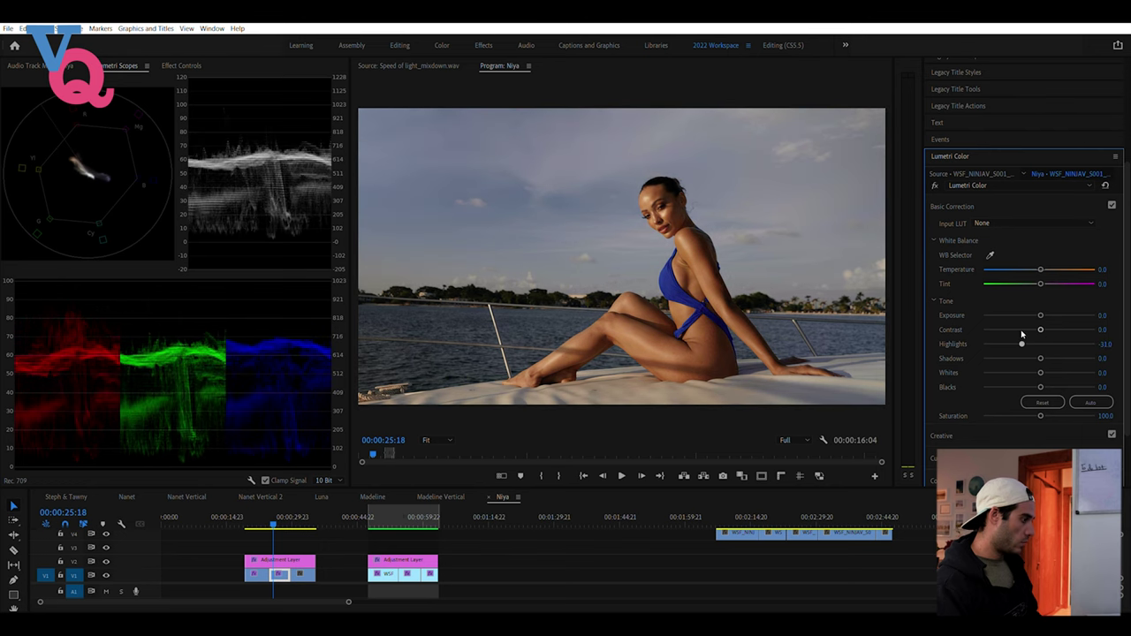
pyautogui.moveTo(1021, 334); pyautogui.dragTo(1022, 334)
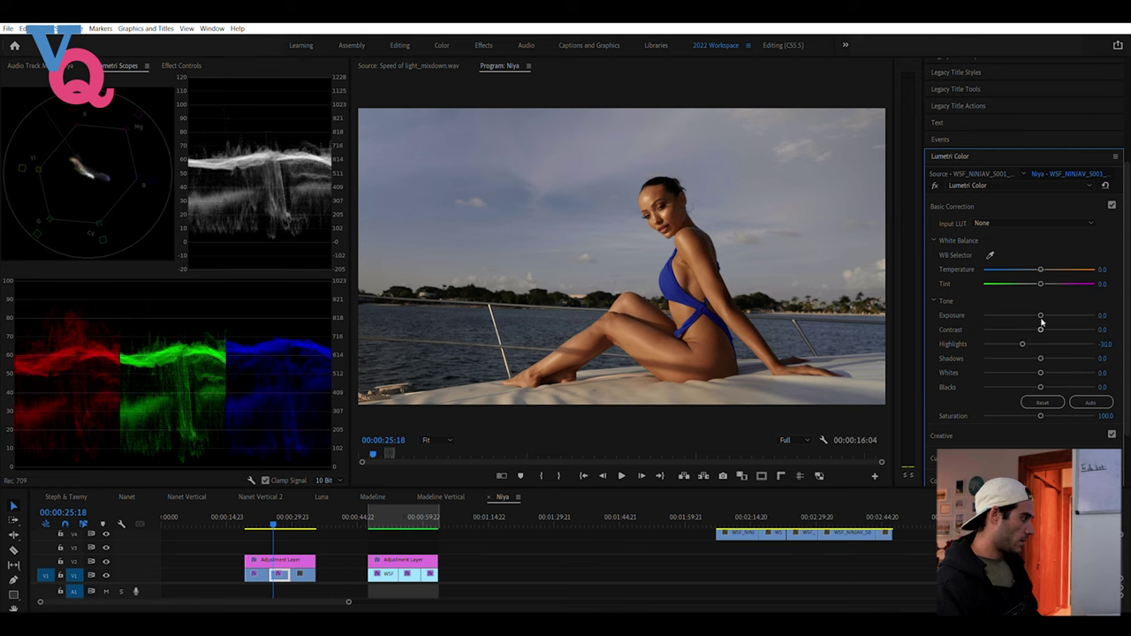
pyautogui.moveTo(1041, 325); pyautogui.dragTo(1047, 324)
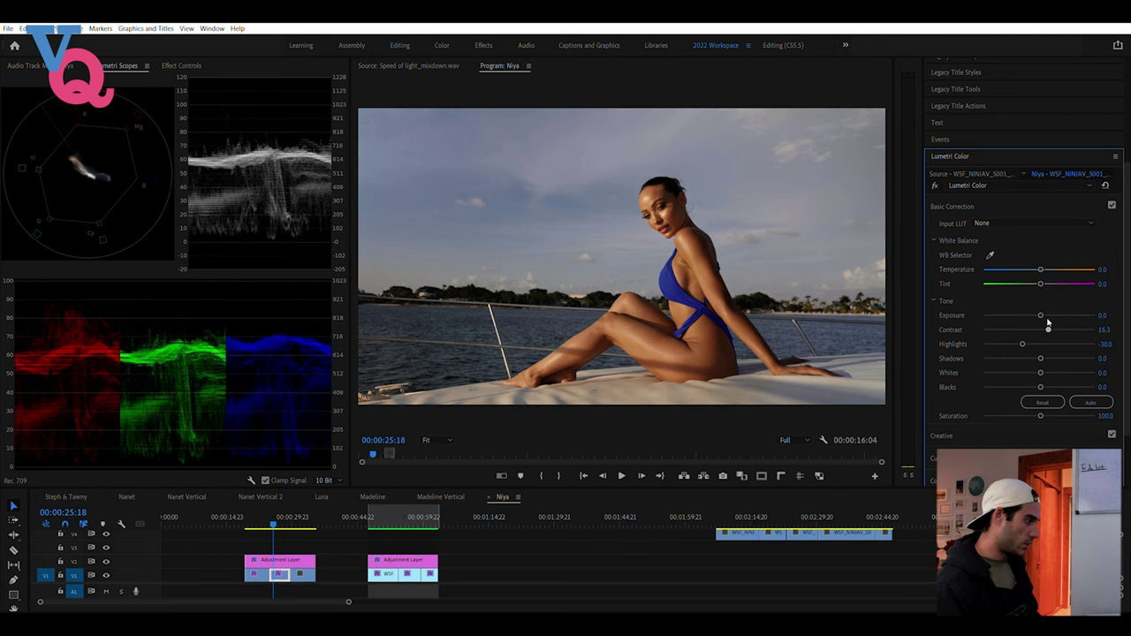
pyautogui.click(1107, 327)
pyautogui.write('12')
pyautogui.press('Return')
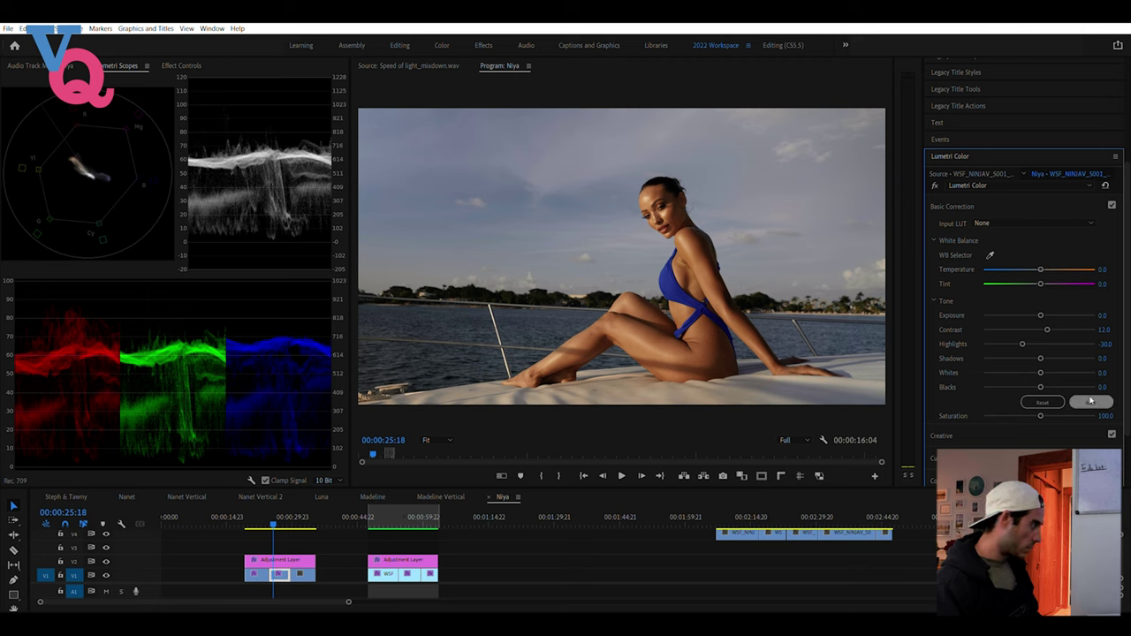
pyautogui.click(1109, 415)
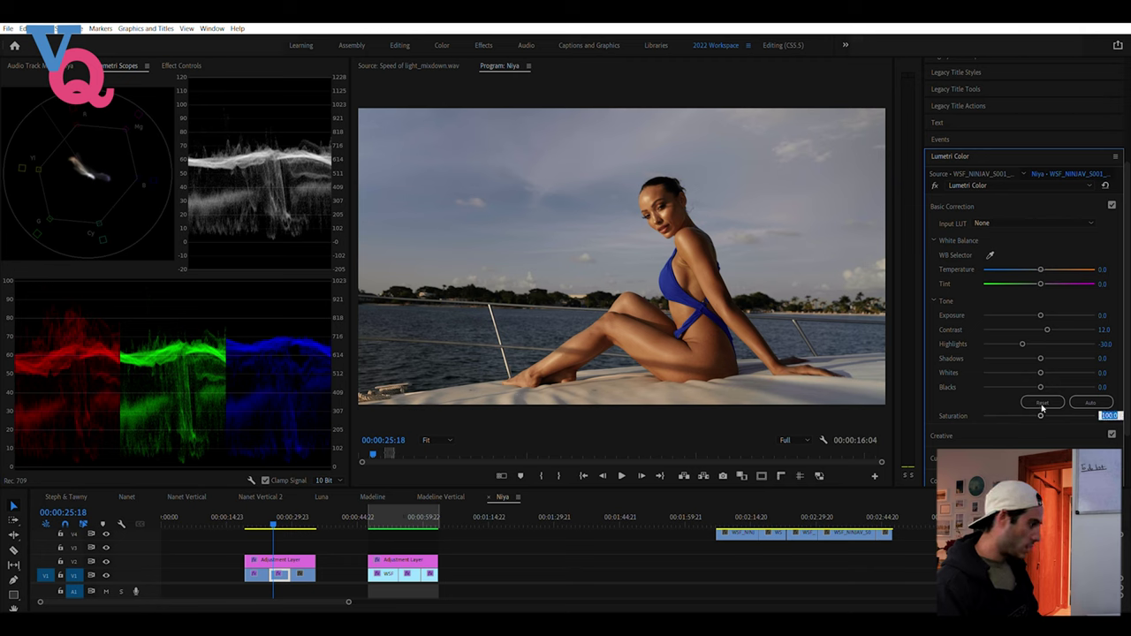
pyautogui.write('105')
pyautogui.press('Return')
pyautogui.moveTo(1045, 409); pyautogui.dragTo(1049, 410)
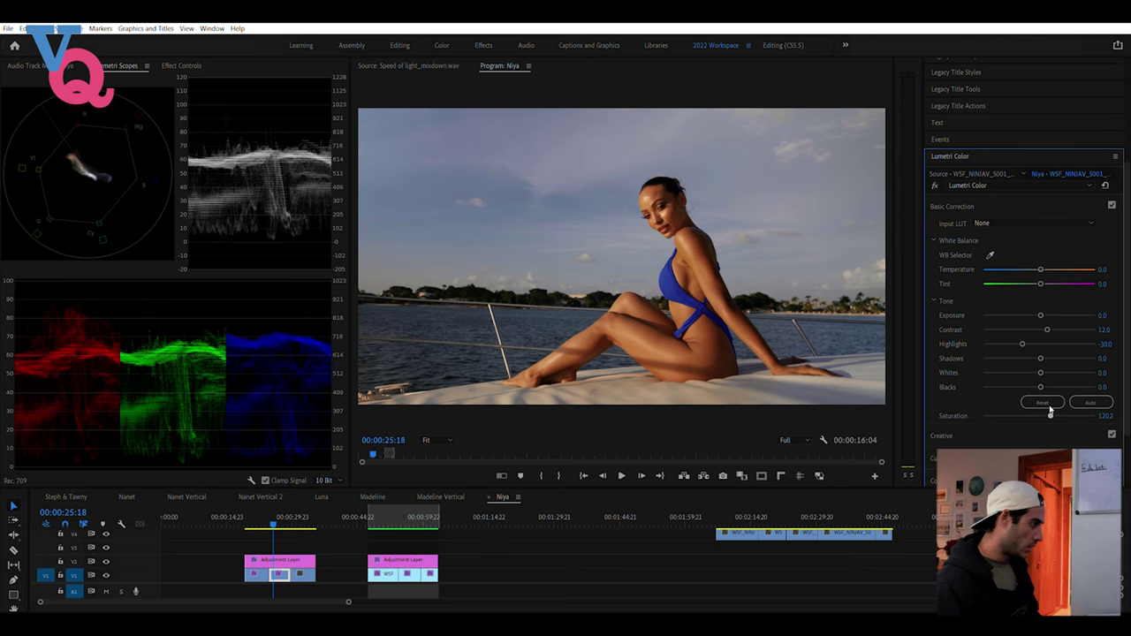
pyautogui.moveTo(1112, 412); pyautogui.dragTo(1116, 405)
pyautogui.press('space')
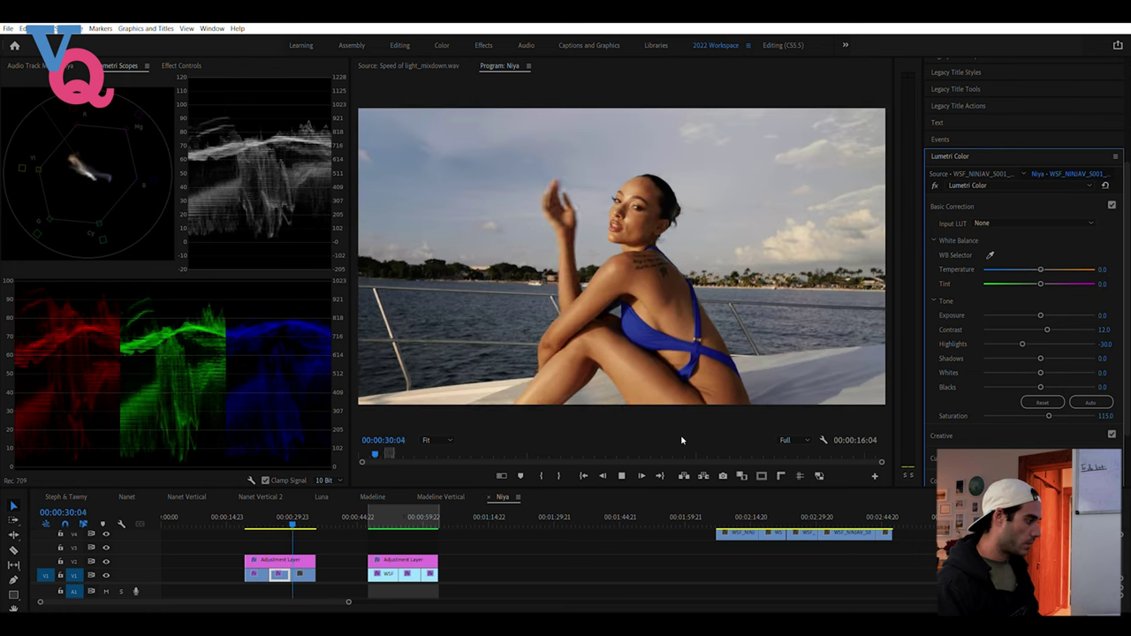
# Grade the second seated-on-deck clip: Highlights about -32, Contrast 12, Saturation 115
pyautogui.press('space')
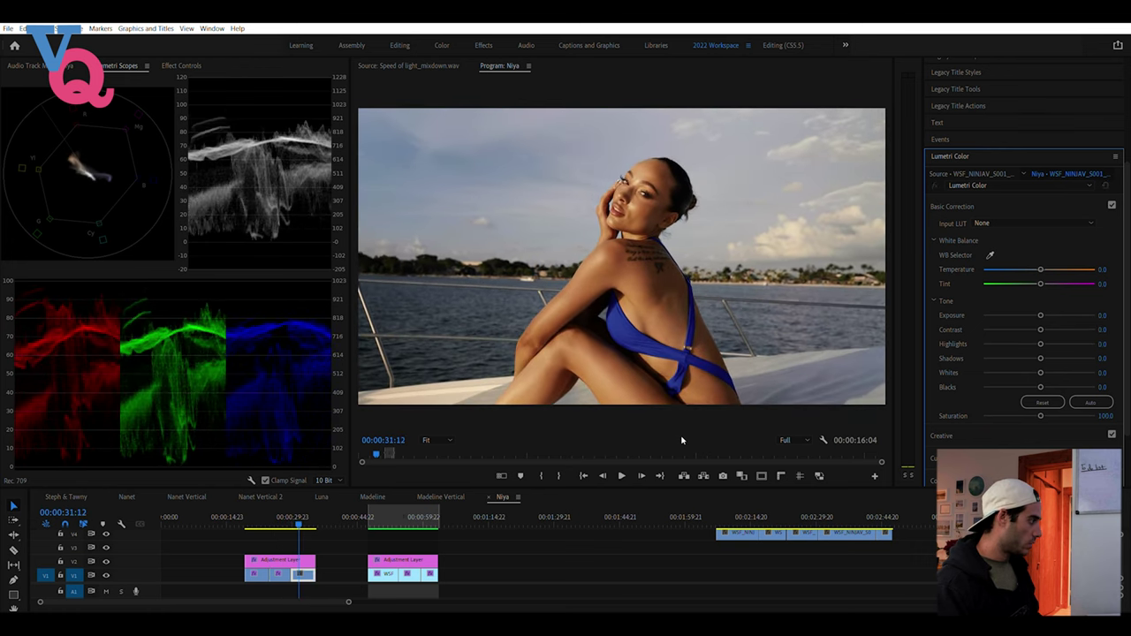
pyautogui.moveTo(1040, 340); pyautogui.dragTo(1020, 336)
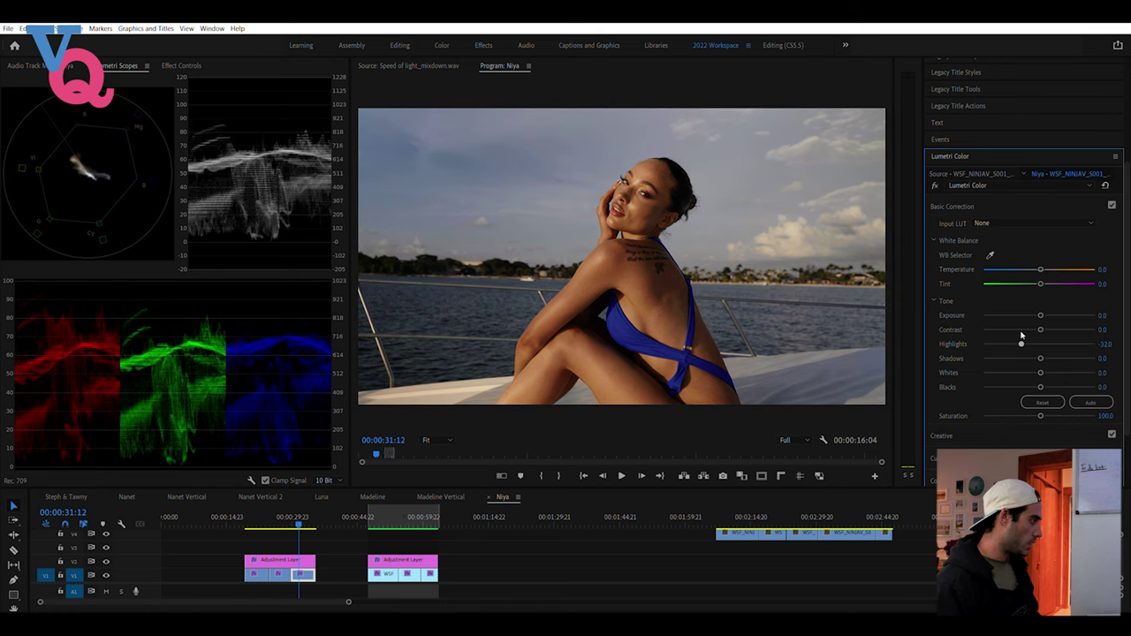
pyautogui.click(1103, 329)
pyautogui.write('12')
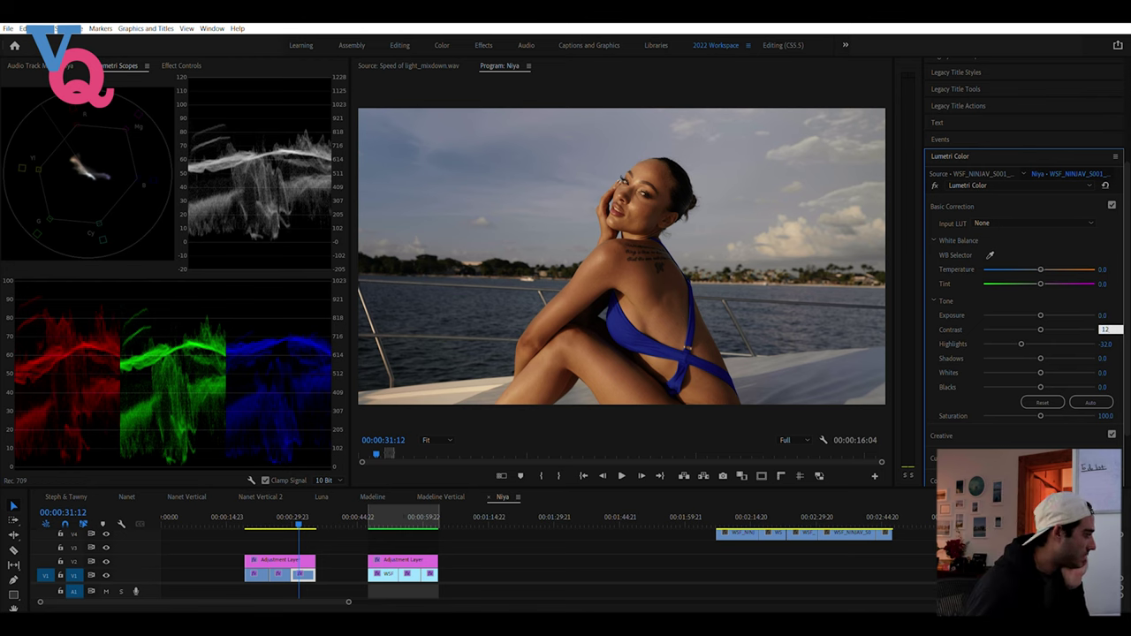
pyautogui.press('Return')
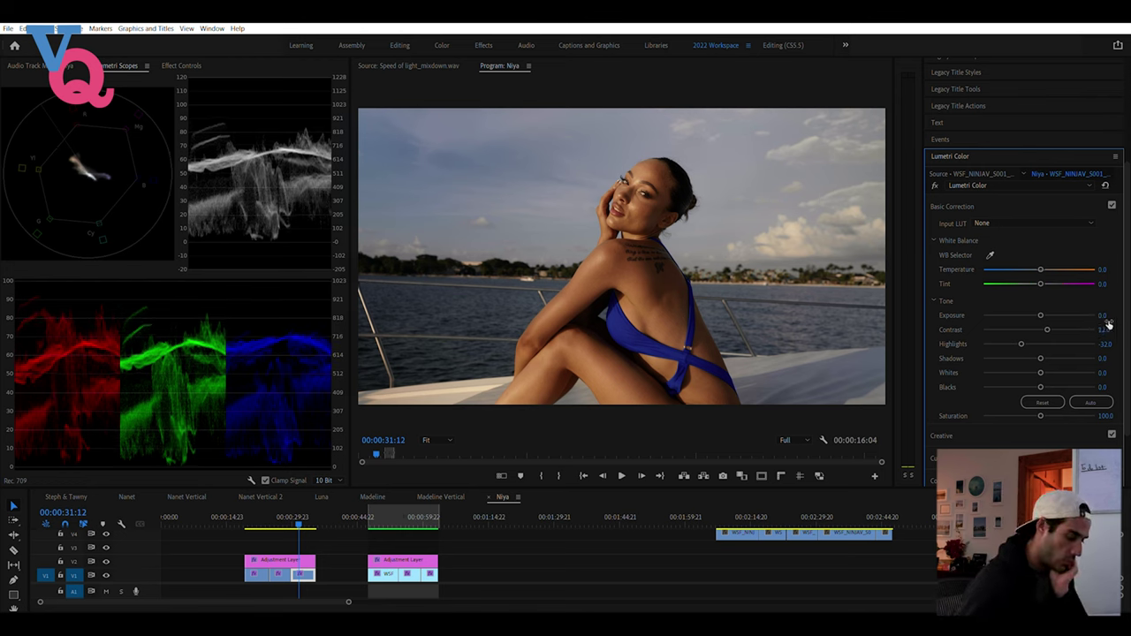
pyautogui.click(1104, 415)
pyautogui.write('1')
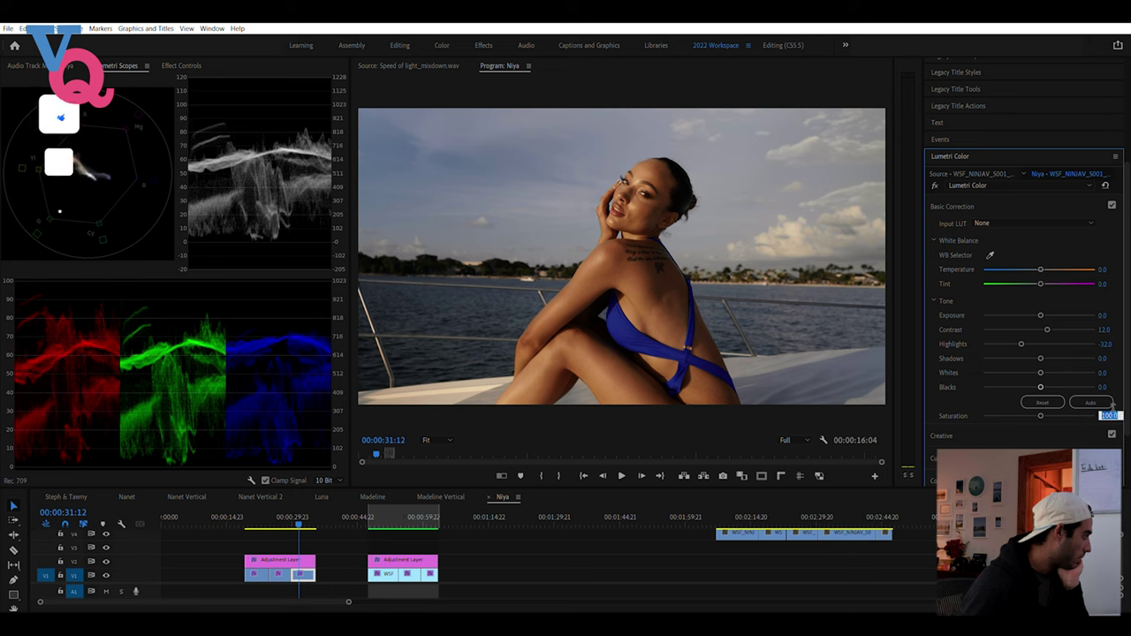
pyautogui.write('15')
pyautogui.press('Return')
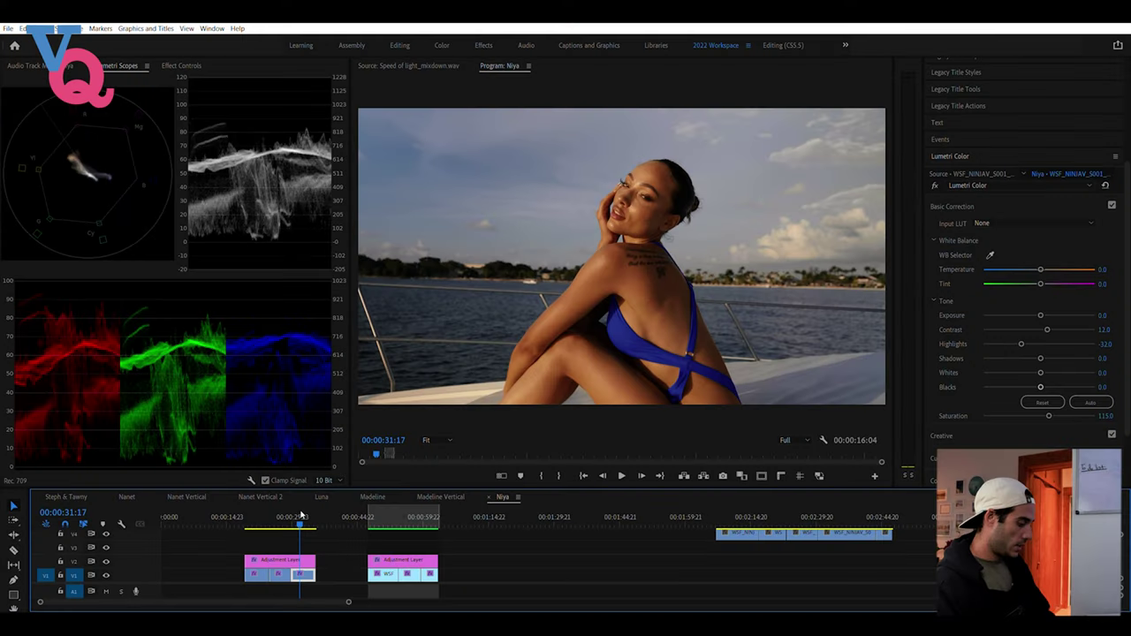
pyautogui.click(243, 516)
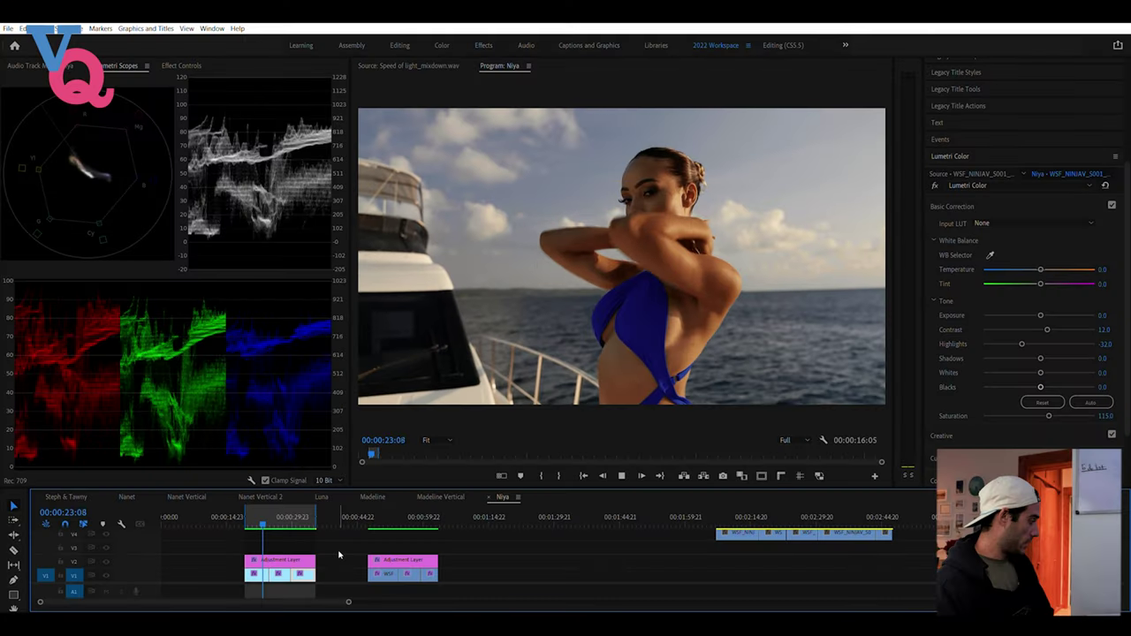
# Ripple delete the two empty gaps on V1 and return the playhead to 00:00:00:00
pyautogui.press('space')
pyautogui.click(220, 573)
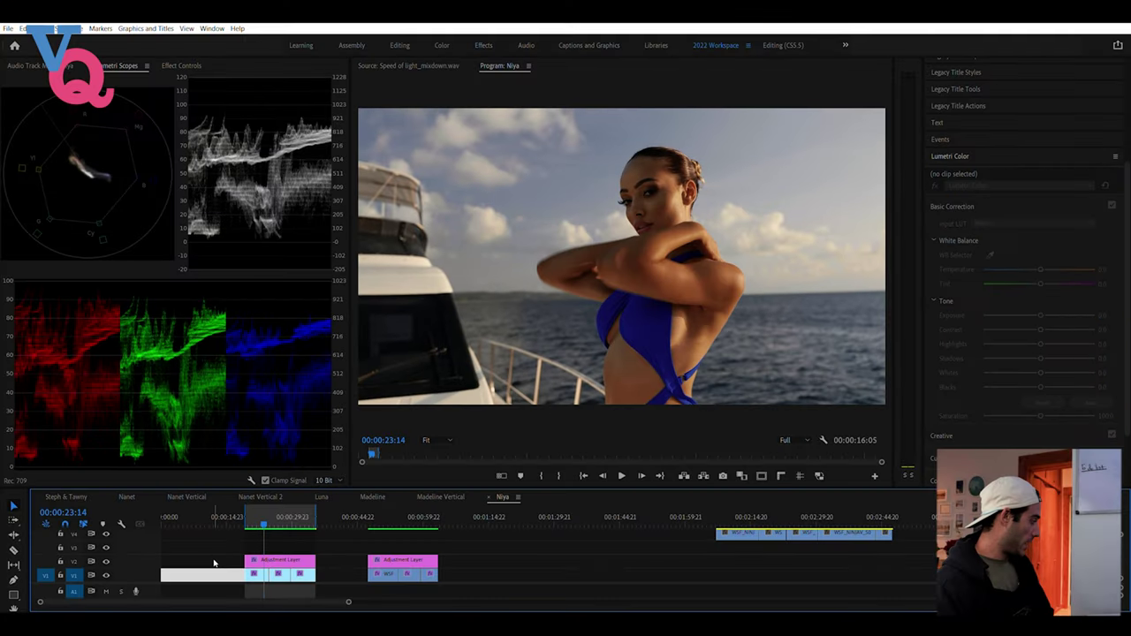
pyautogui.press('Delete')
pyautogui.click(242, 565)
pyautogui.press('Delete')
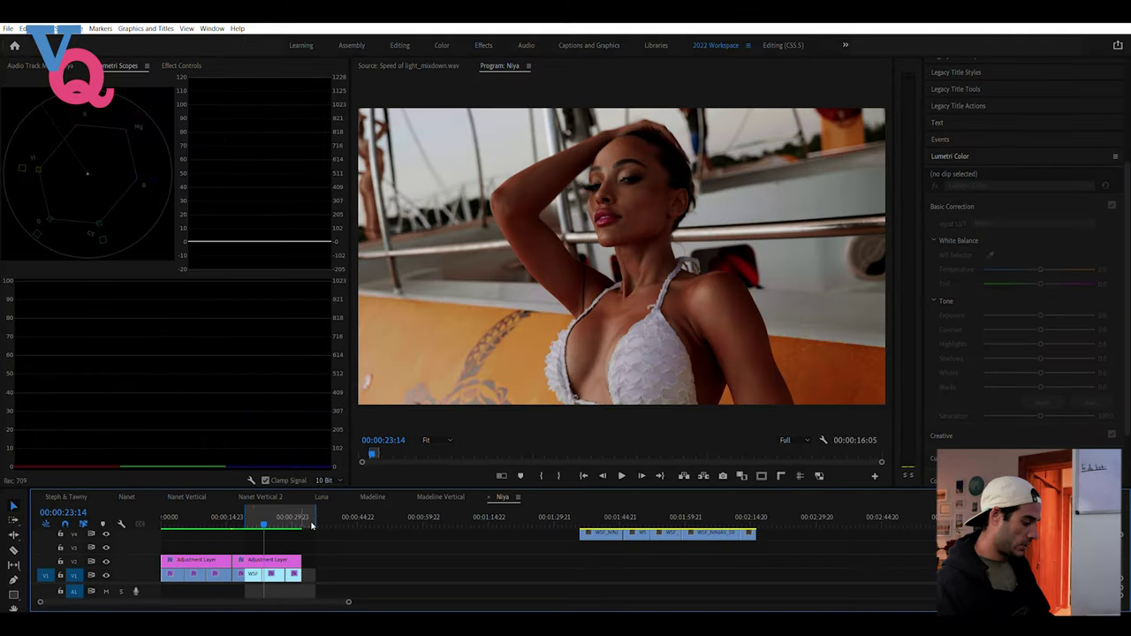
pyautogui.click(303, 517)
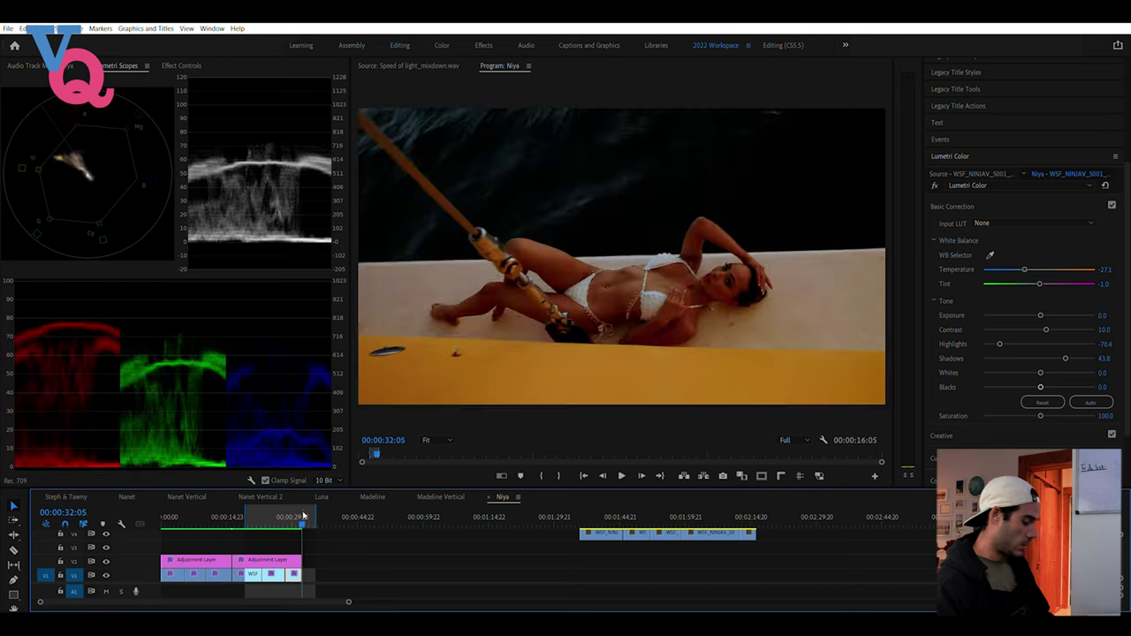
pyautogui.moveTo(182, 516); pyautogui.dragTo(150, 517)
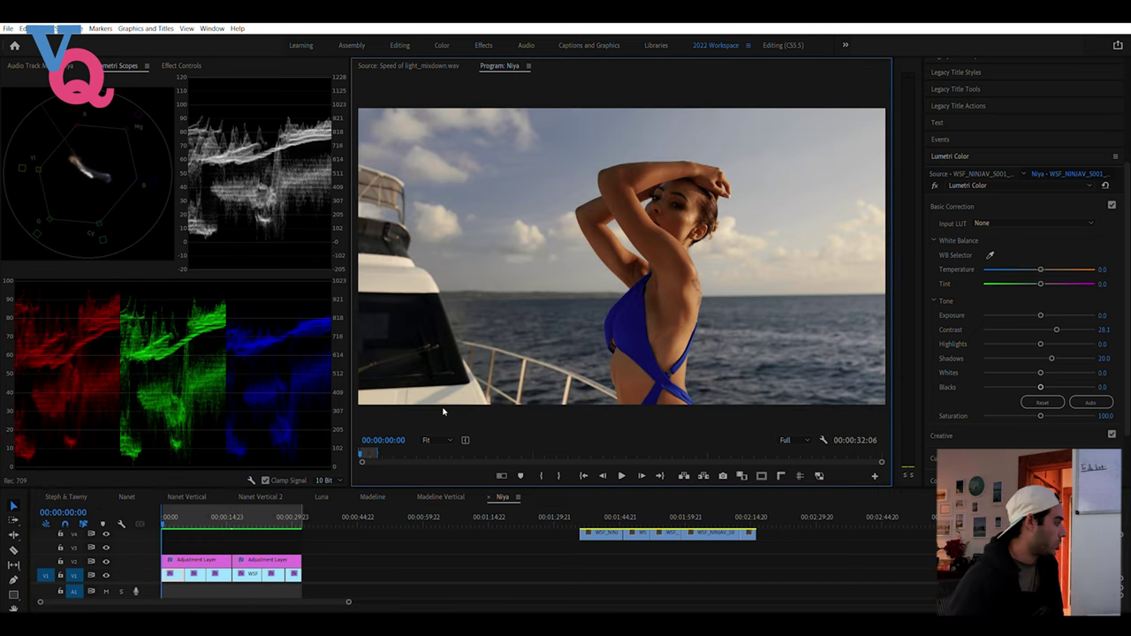
# Maximize the Program monitor and play the graded Niya sequence through to 00:00:30:12
pyautogui.press('`')
pyautogui.press('space')
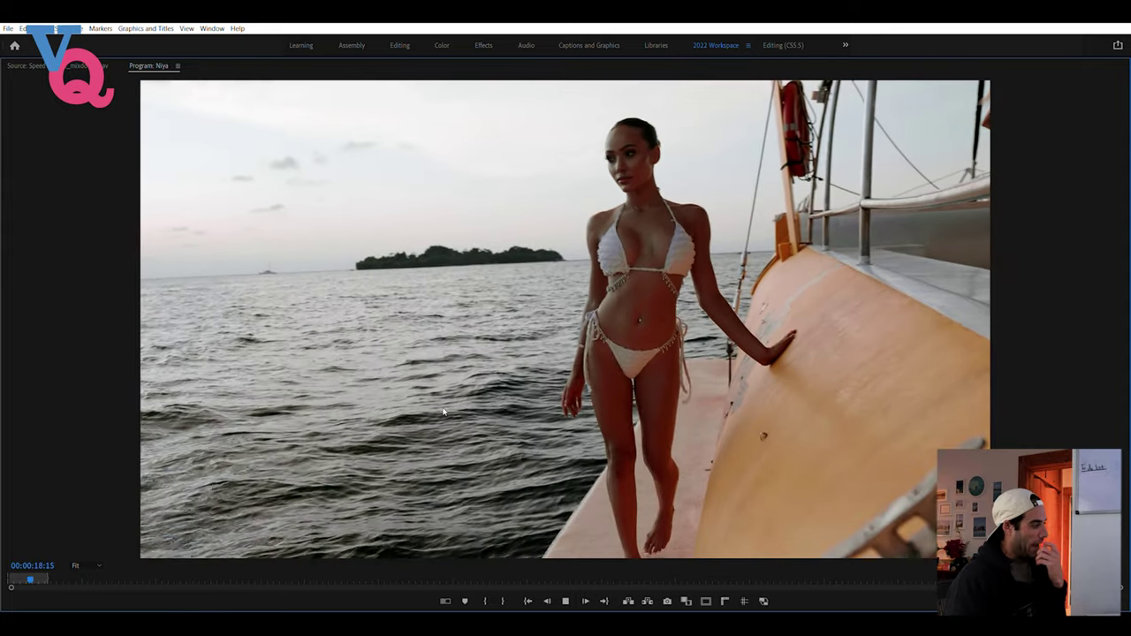
pyautogui.press('space')
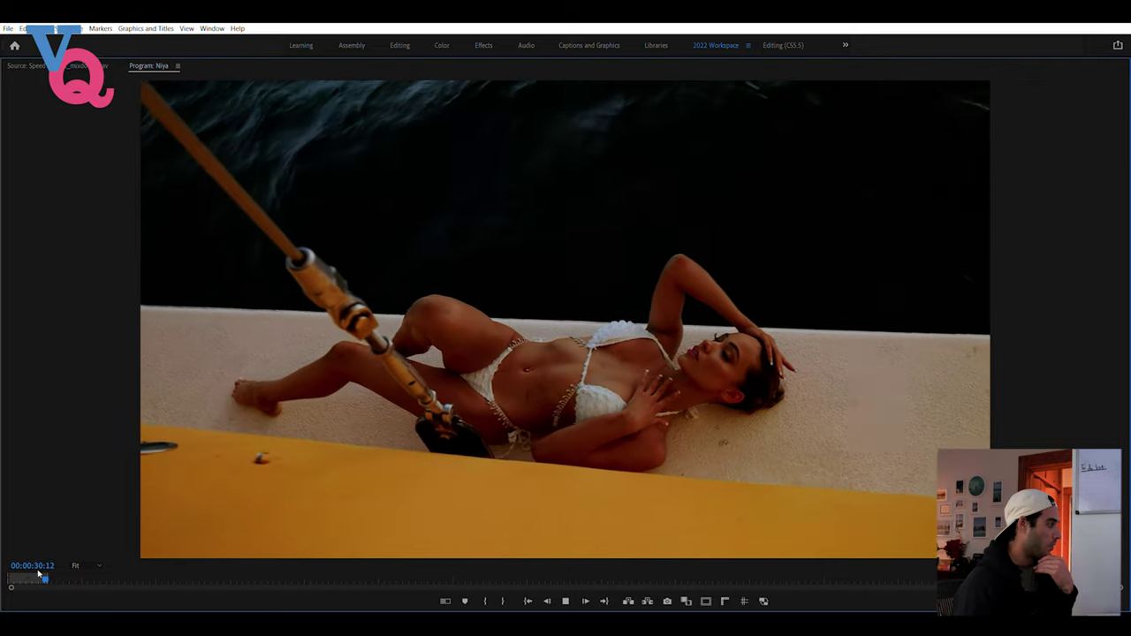
# Jump back to the portrait close-up and play it through from 25 seconds
pyautogui.click(37, 578)
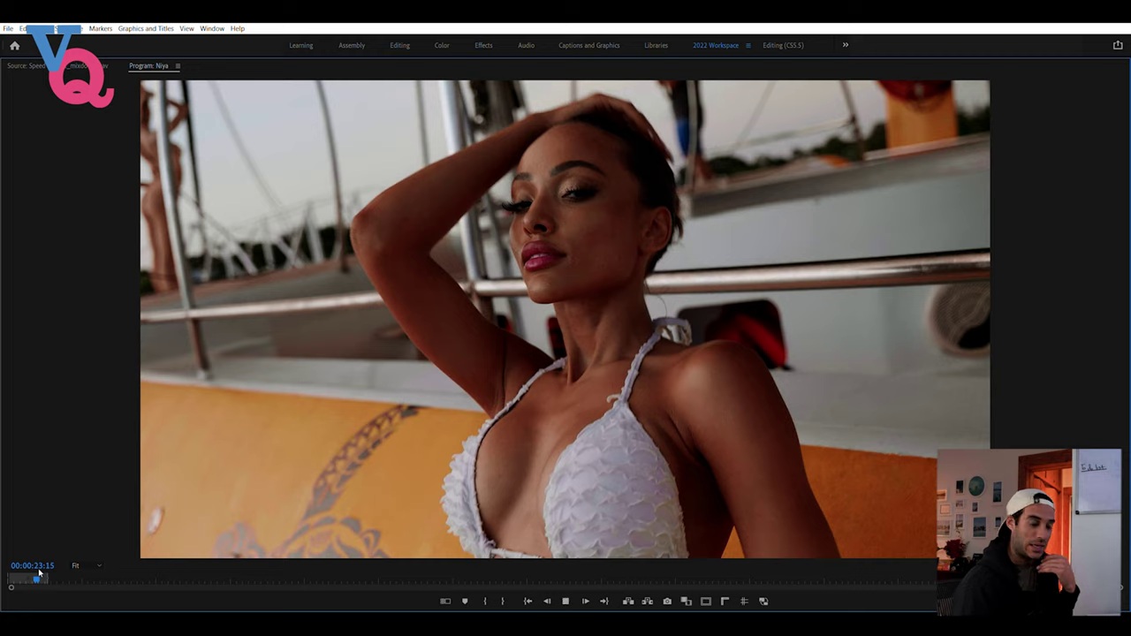
pyautogui.press('space')
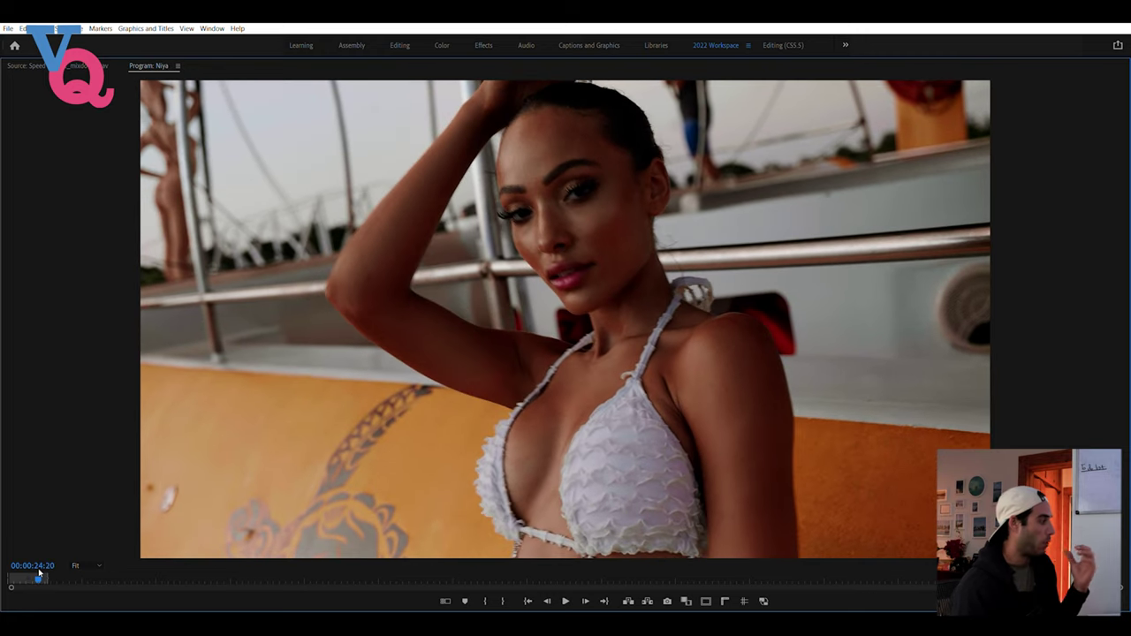
pyautogui.press('space')
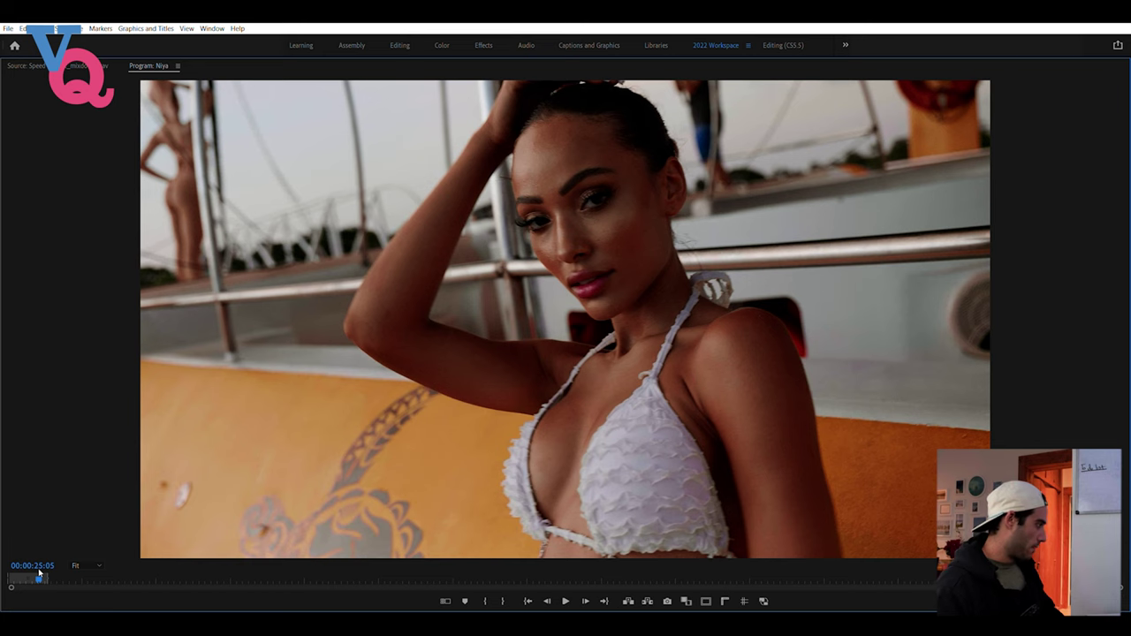
pyautogui.press('space')
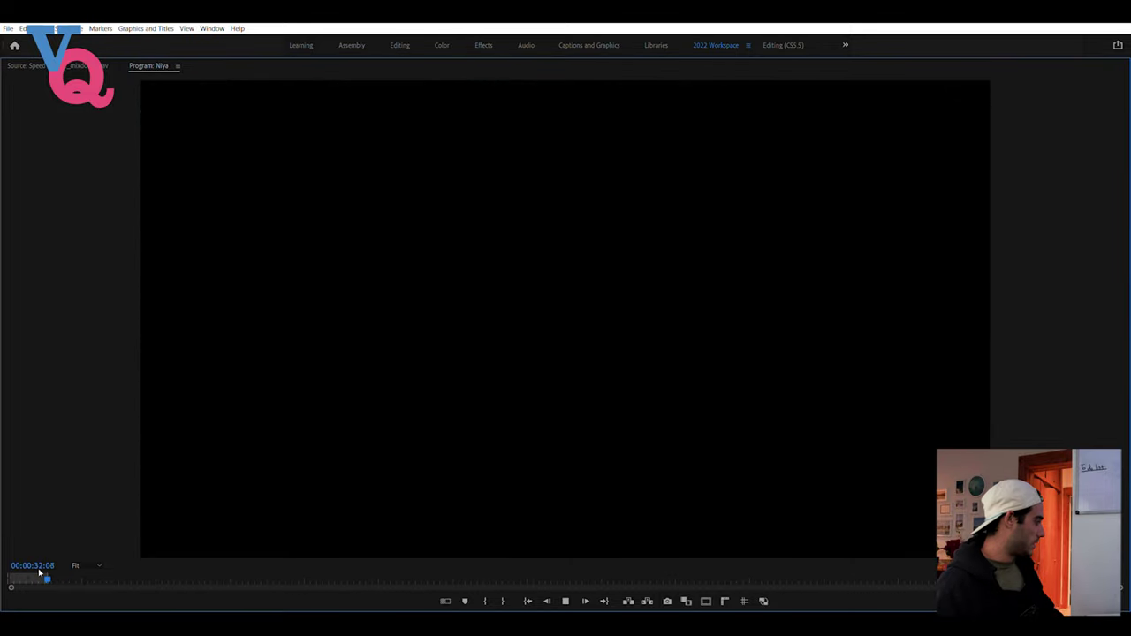
# Replay the reclining shot from 29:21, then restore the grading layout with scopes and timeline
pyautogui.click(42, 576)
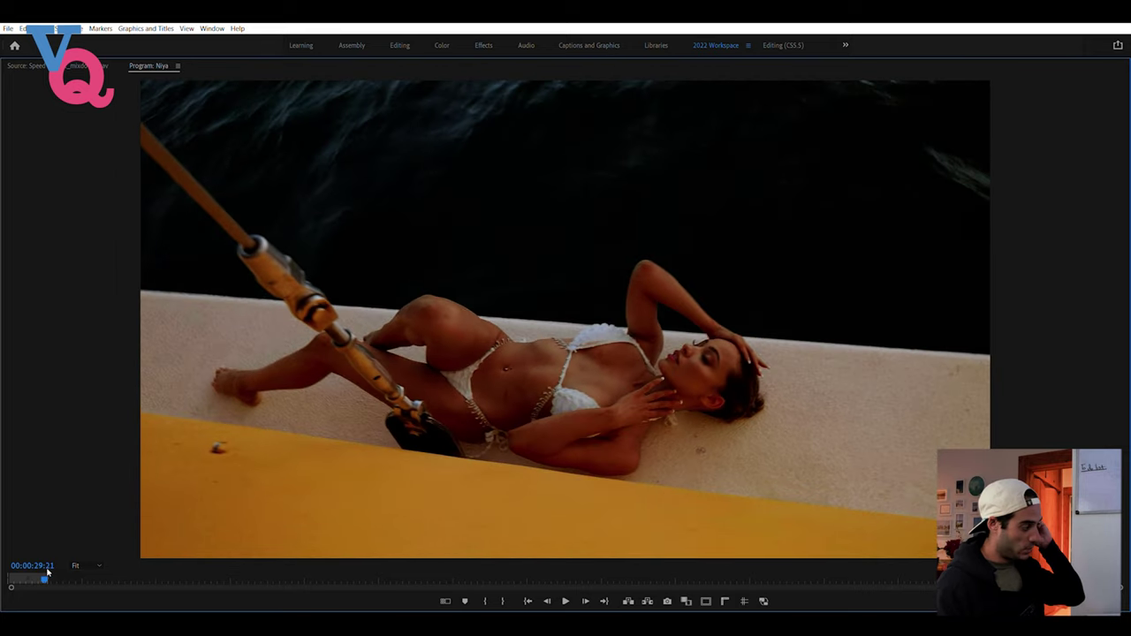
pyautogui.click(47, 573)
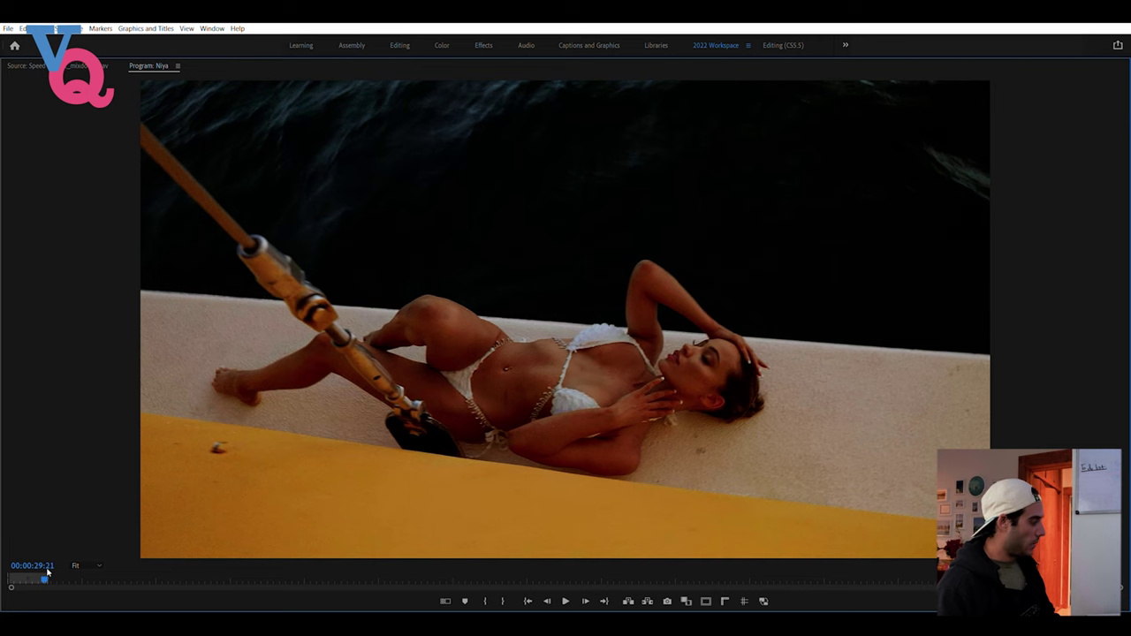
pyautogui.press('space')
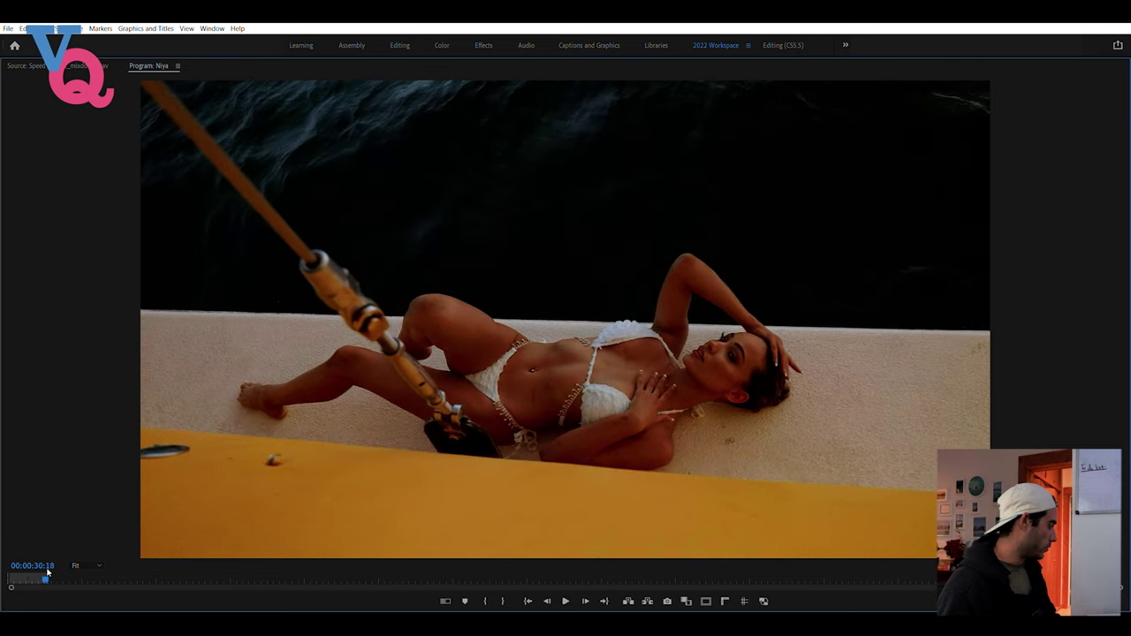
pyautogui.press('`')
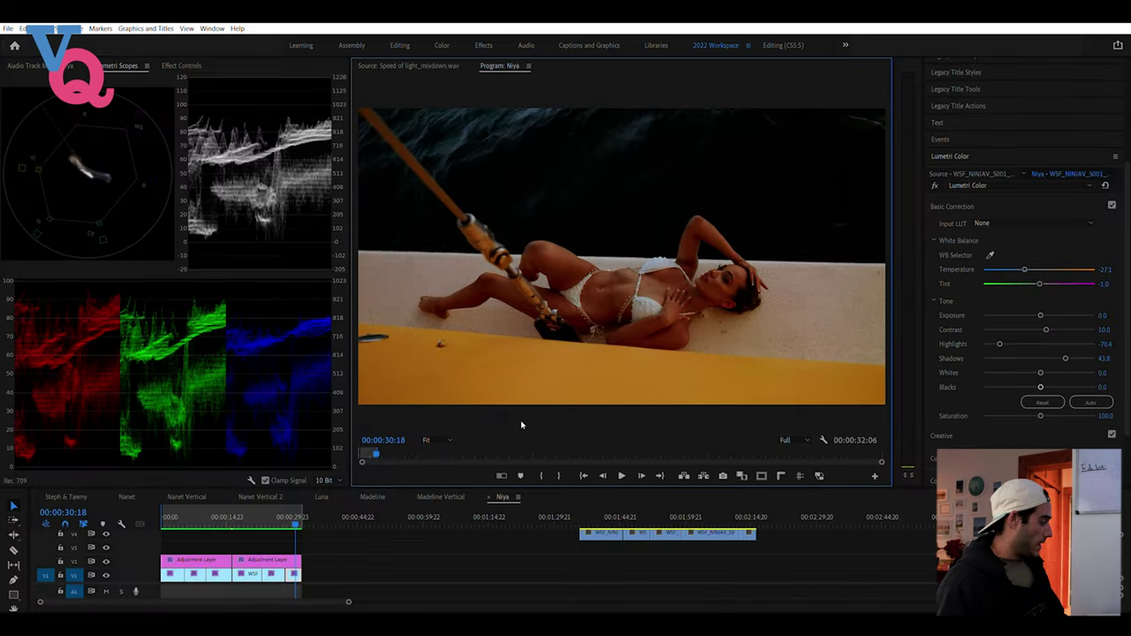
# Select the reclining deck shot's clip at 30:16 and open its Lumetri HSL Secondary settings
pyautogui.click(302, 530)
pyautogui.click(297, 517)
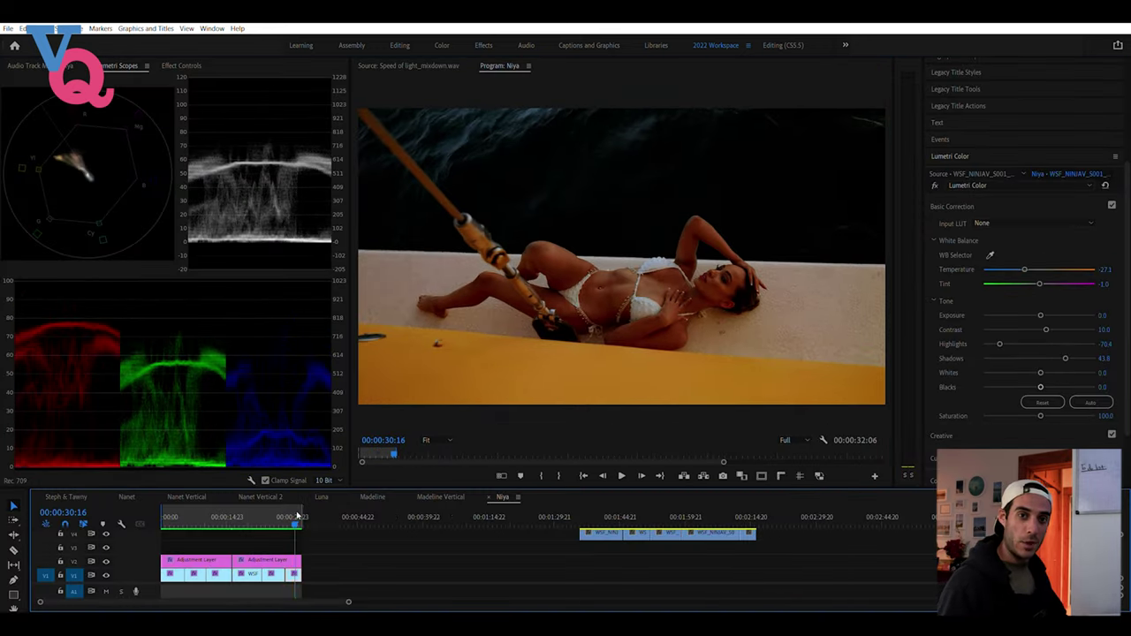
pyautogui.press('=')
pyautogui.press('=')
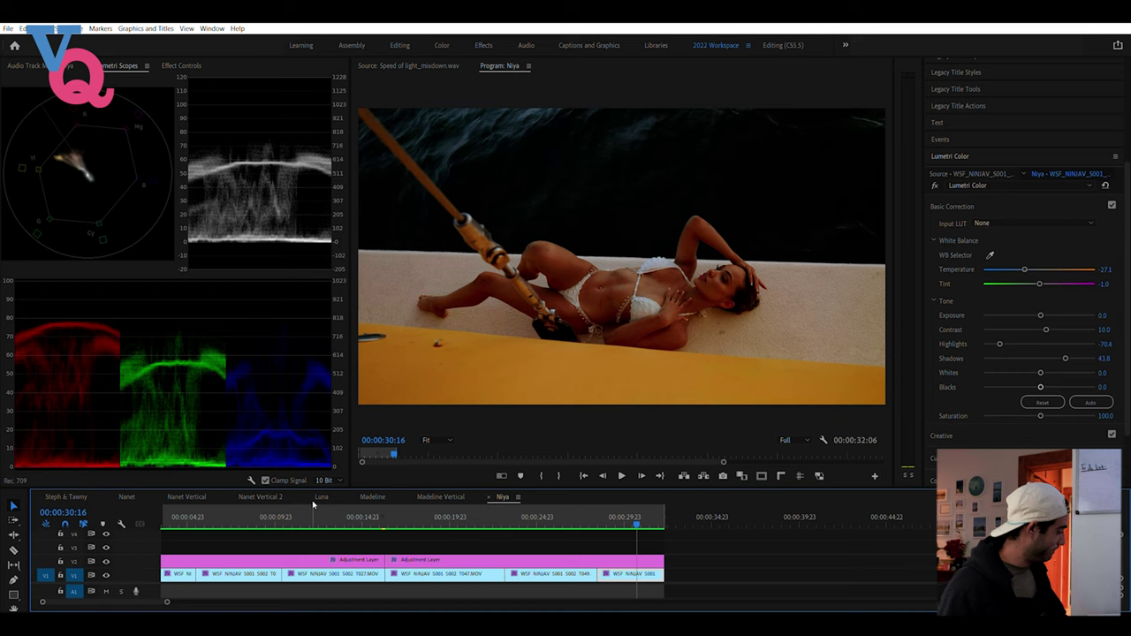
pyautogui.click(991, 203)
pyautogui.click(959, 419)
# Widen the HSL skin key's hue range while previewing the key as colour over gray
pyautogui.scroll(-1, 981, 397)
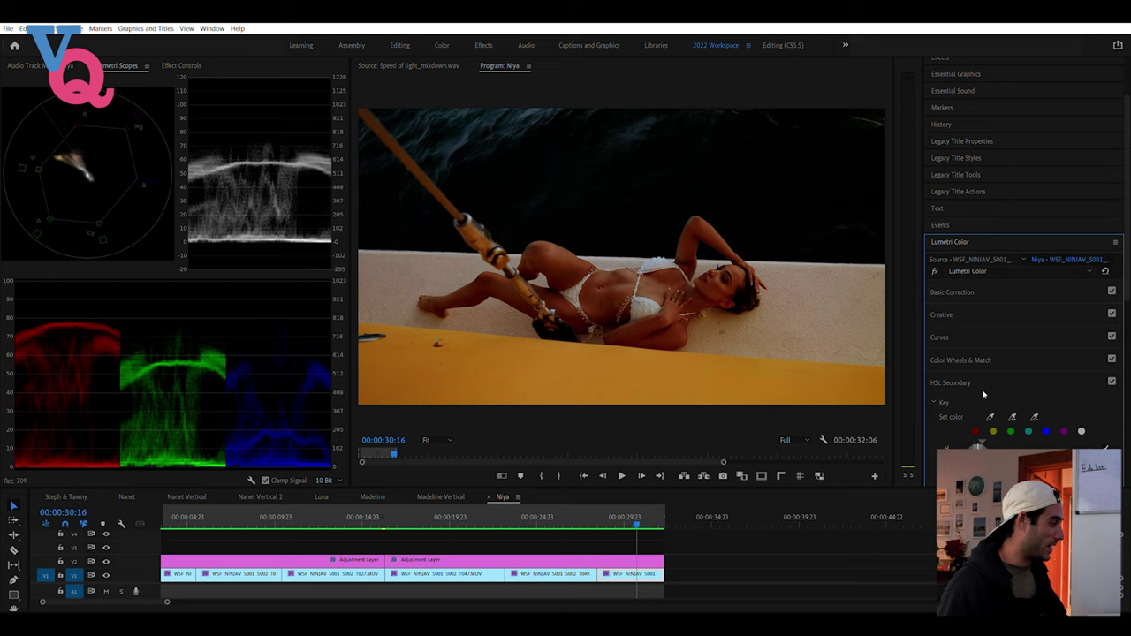
pyautogui.scroll(-1, 983, 394)
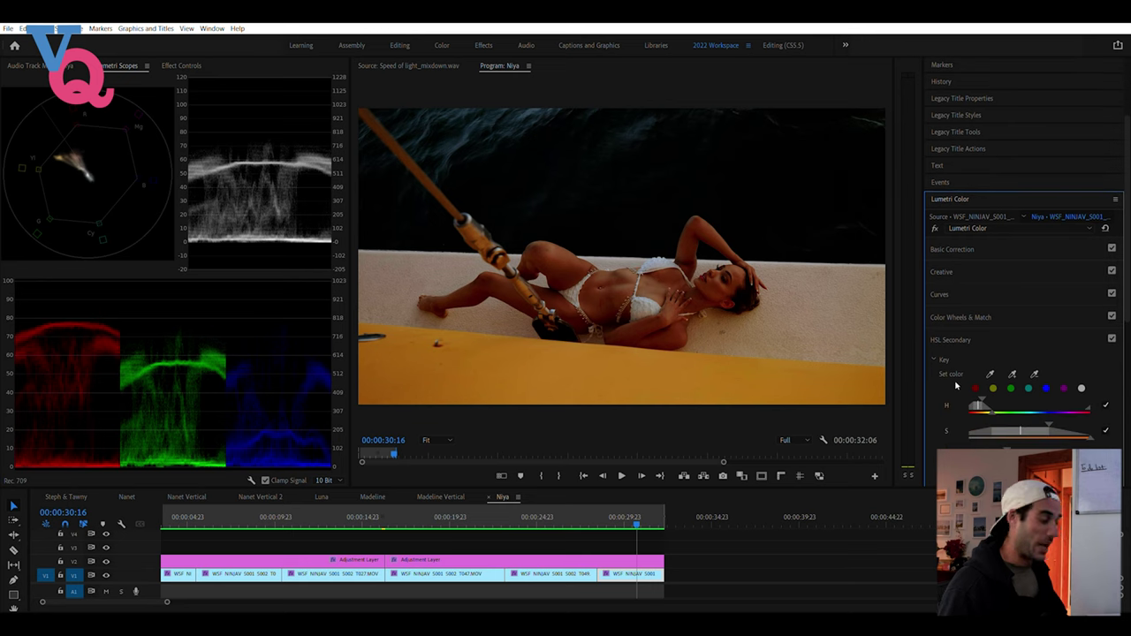
pyautogui.scroll(-1, 955, 380)
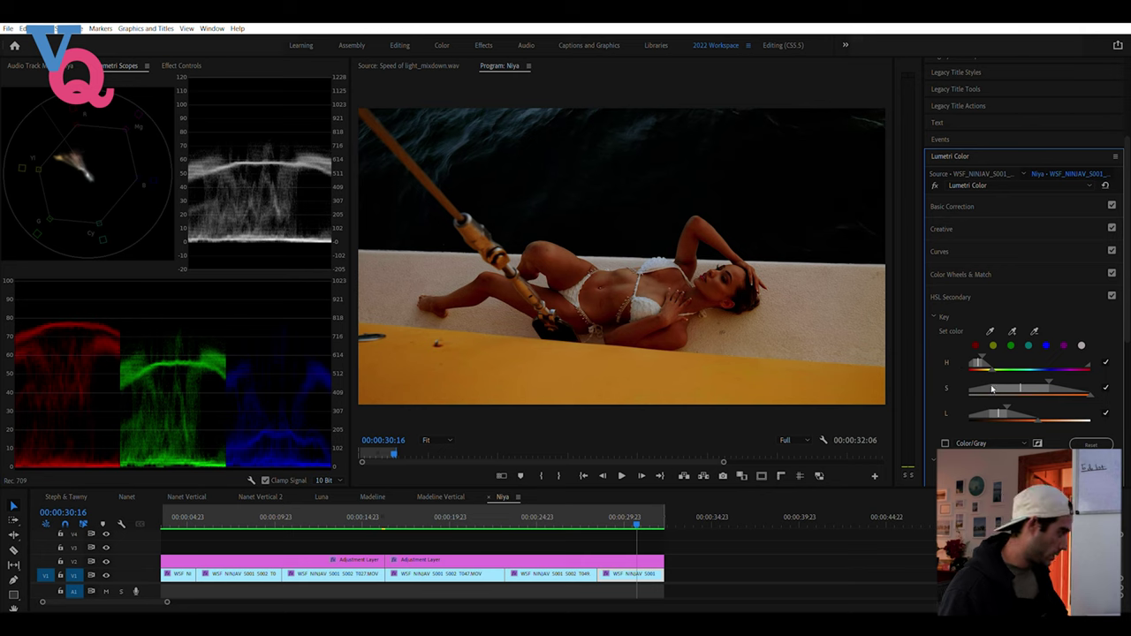
pyautogui.click(945, 442)
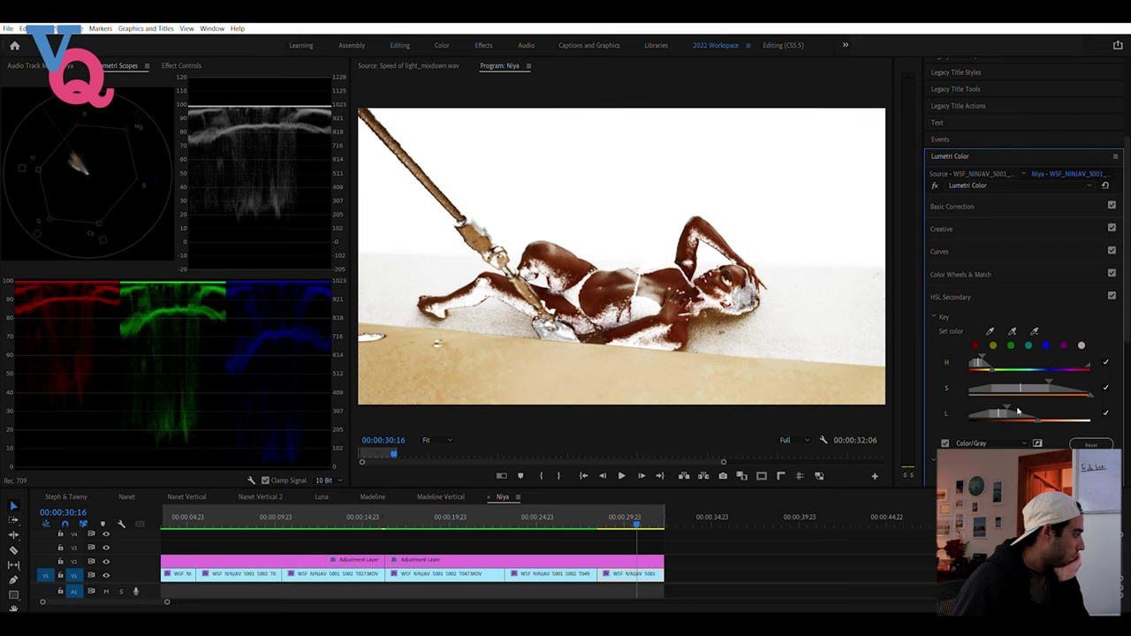
pyautogui.moveTo(1051, 372); pyautogui.dragTo(1074, 374)
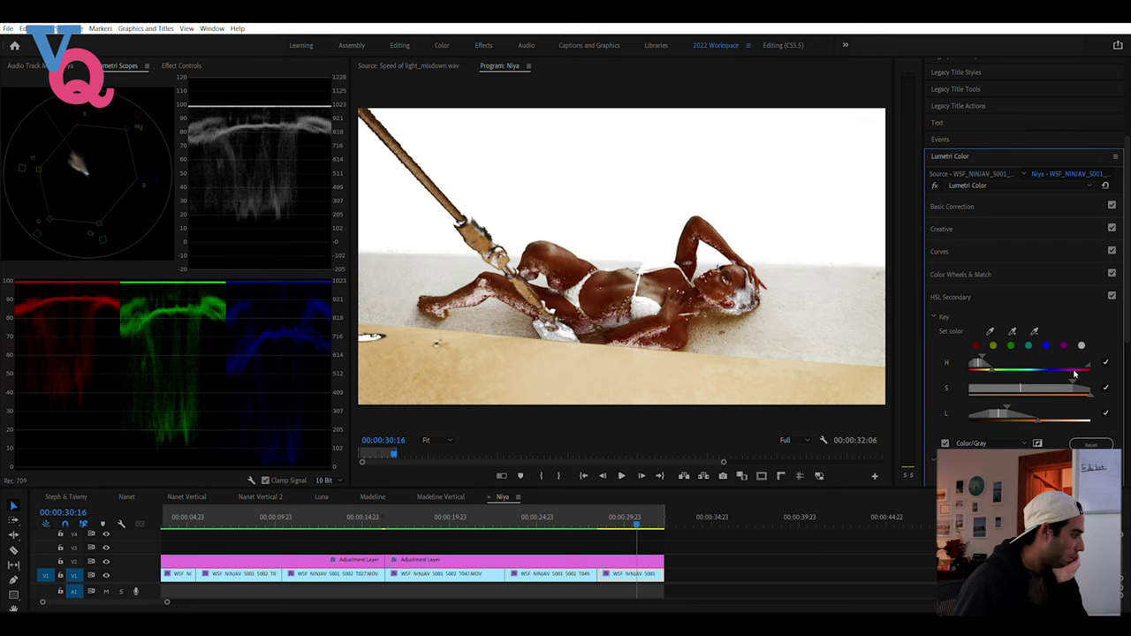
pyautogui.click(945, 443)
# Raise the skin key's Refine Blur to 2.8 and replay the reclining shot from 28 seconds
pyautogui.scroll(-1, 937, 397)
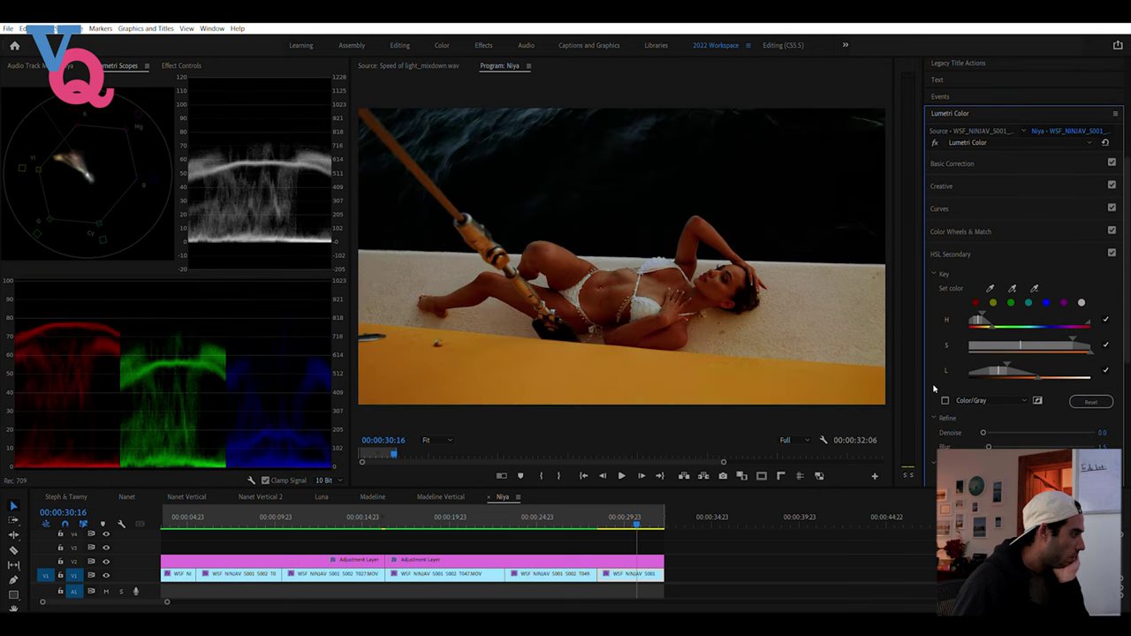
pyautogui.scroll(-2, 935, 389)
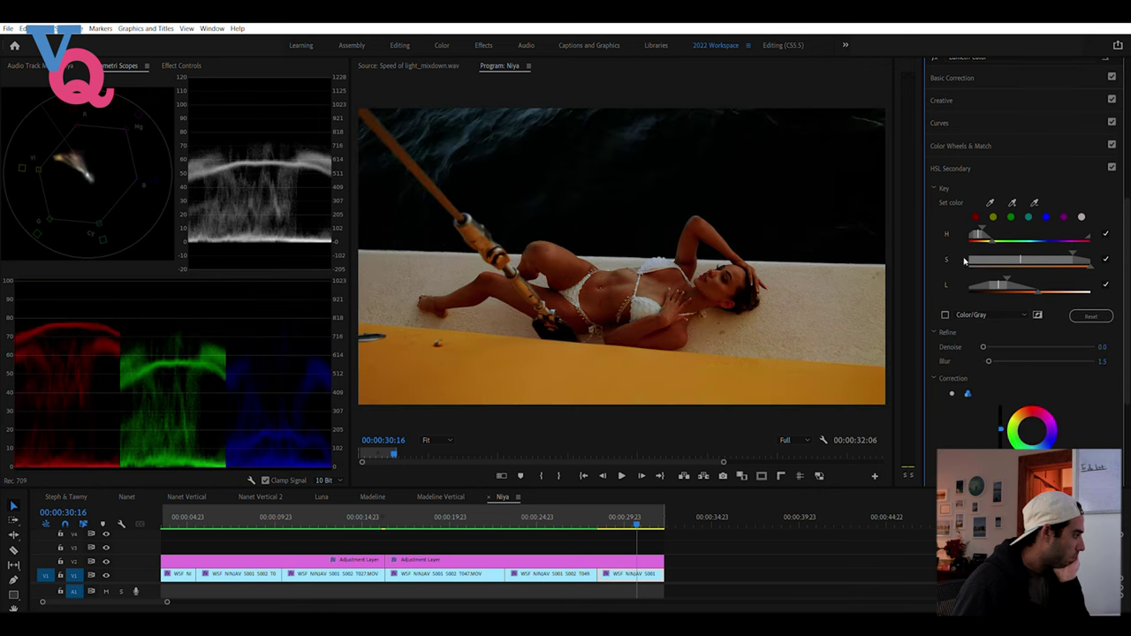
pyautogui.click(944, 314)
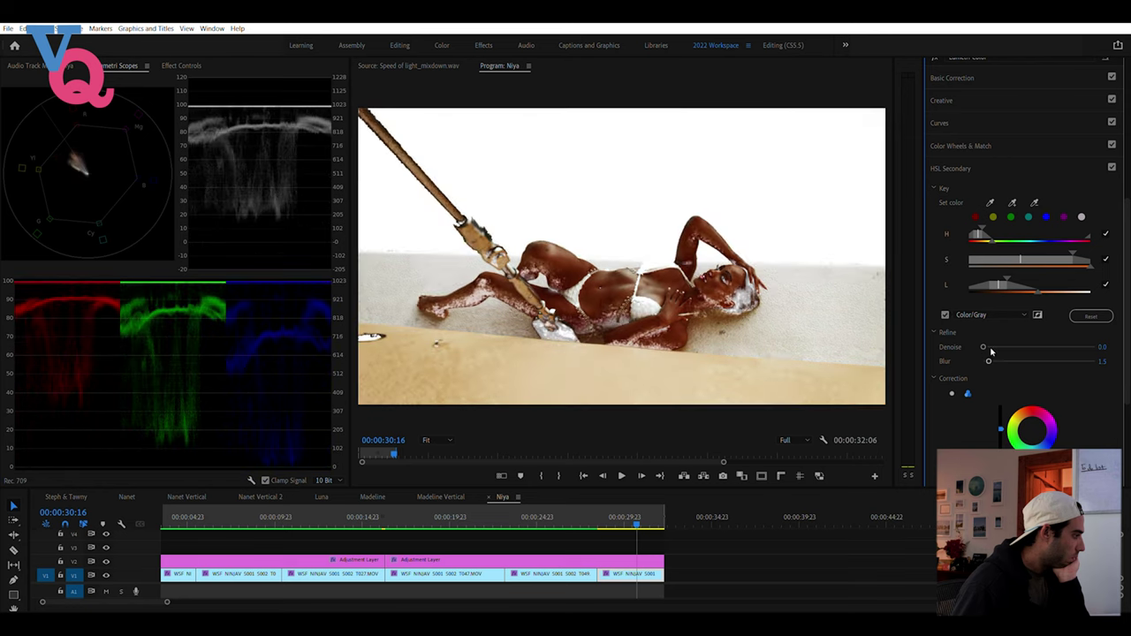
pyautogui.moveTo(991, 351); pyautogui.dragTo(993, 352)
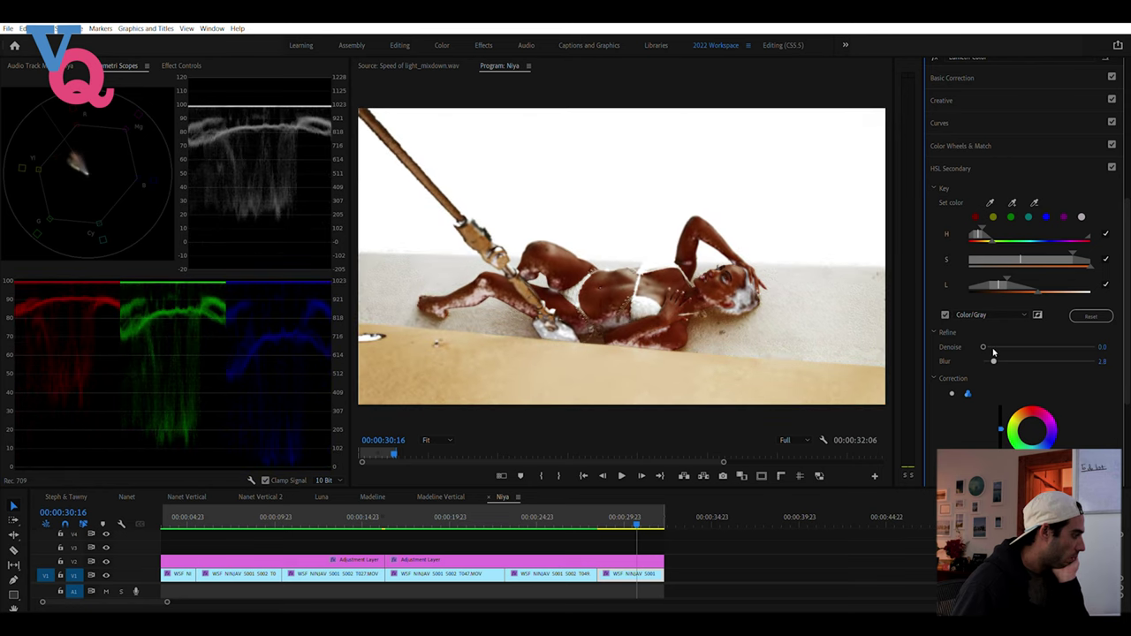
pyautogui.click(944, 315)
pyautogui.scroll(-1, 937, 387)
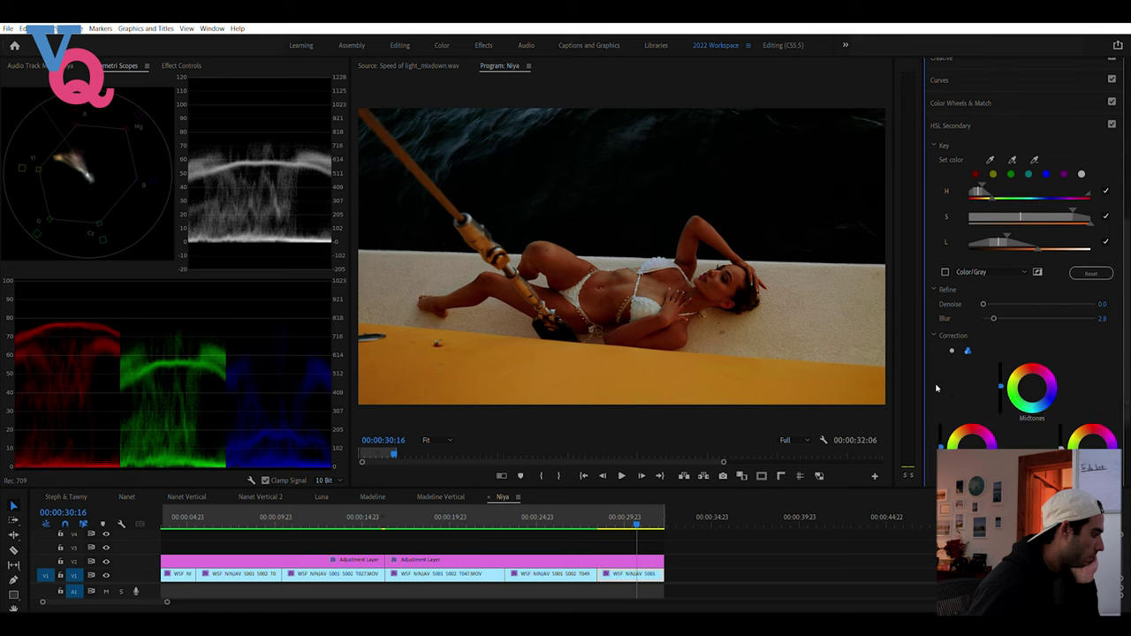
pyautogui.scroll(-1, 936, 387)
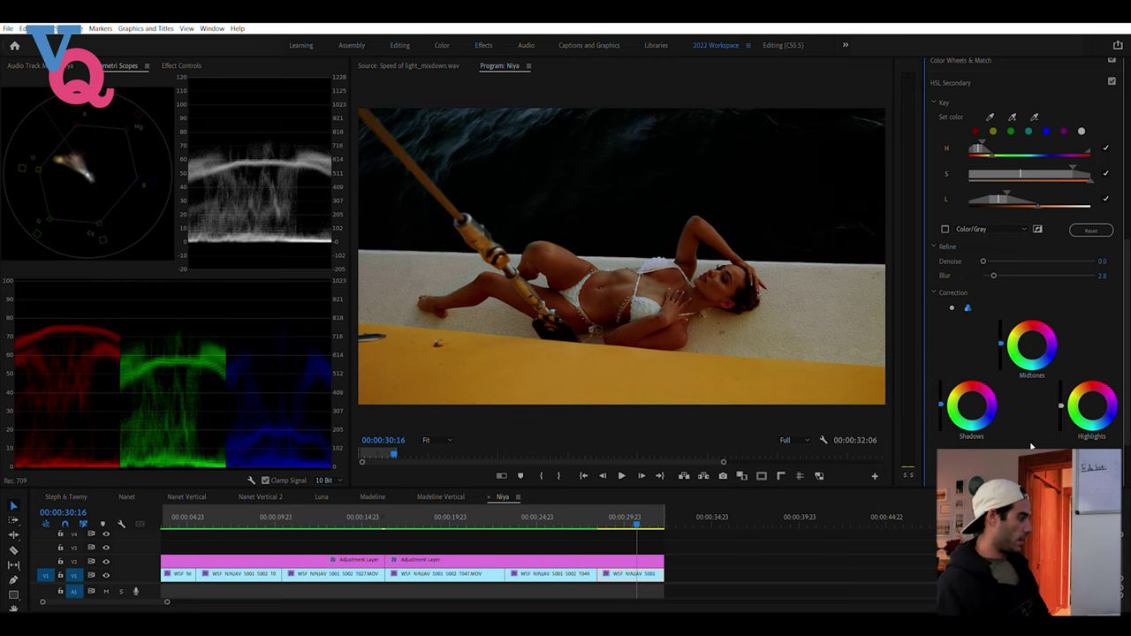
pyautogui.click(596, 516)
pyautogui.press('space')
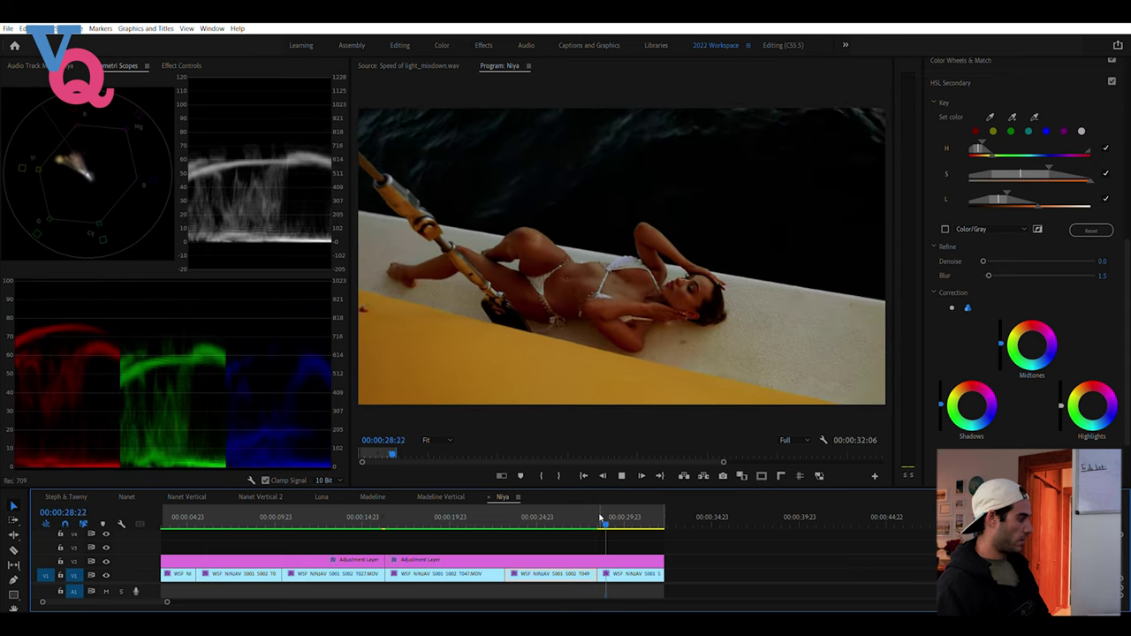
pyautogui.press('space')
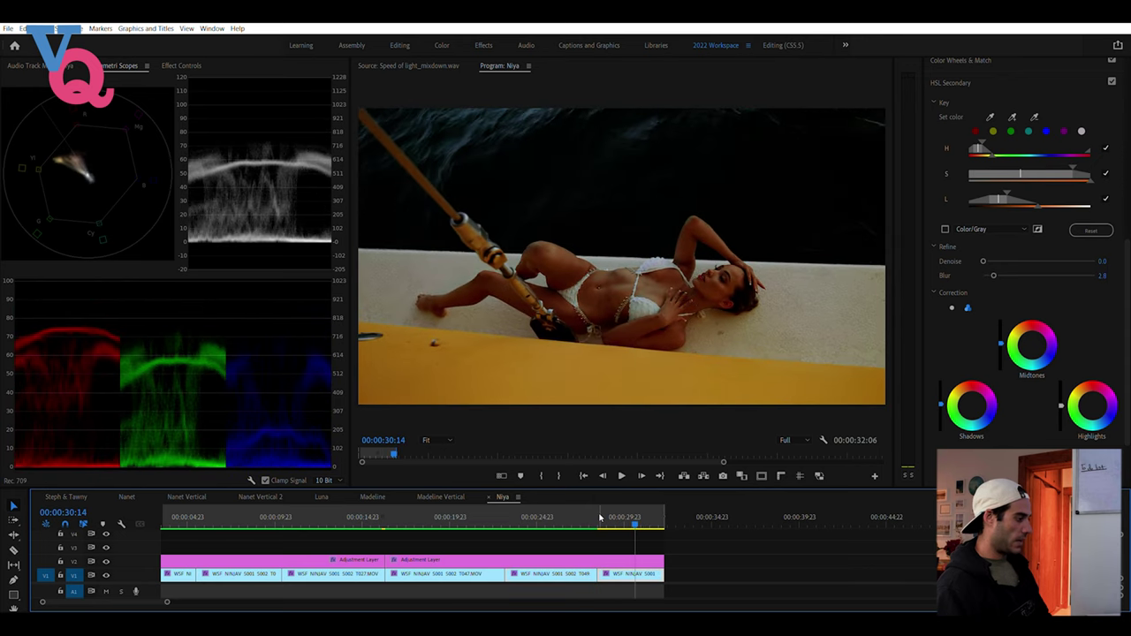